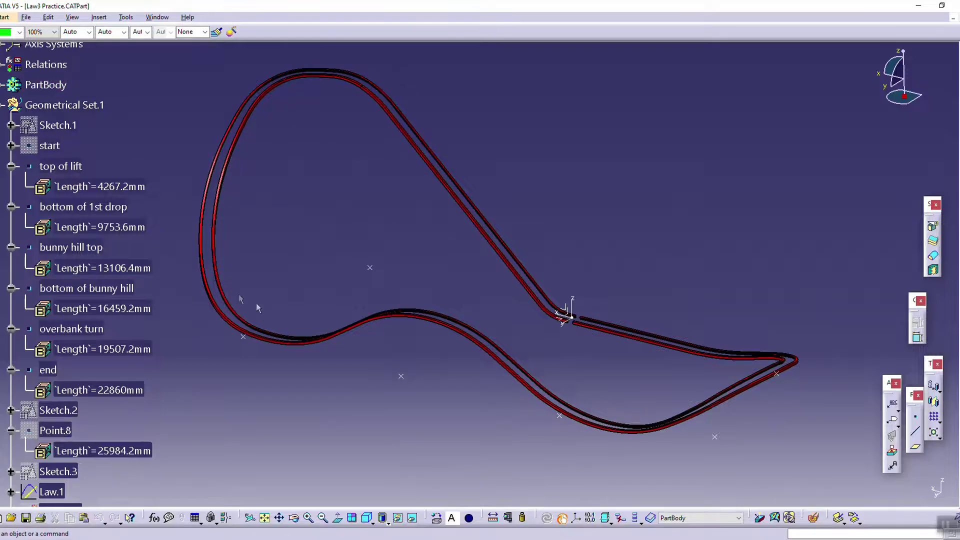
middle_click_drag(731, 356, 611, 358)
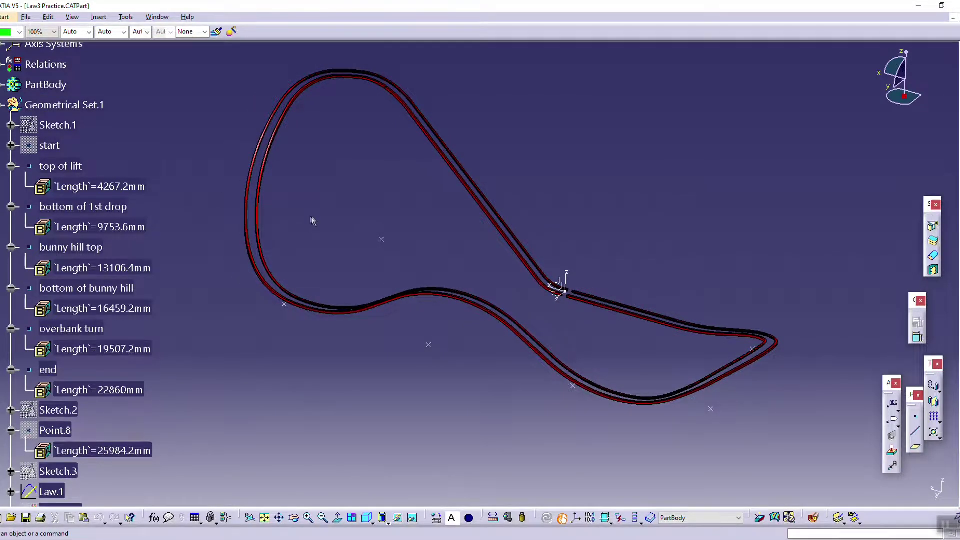
scroll(100, 390, "down", 2)
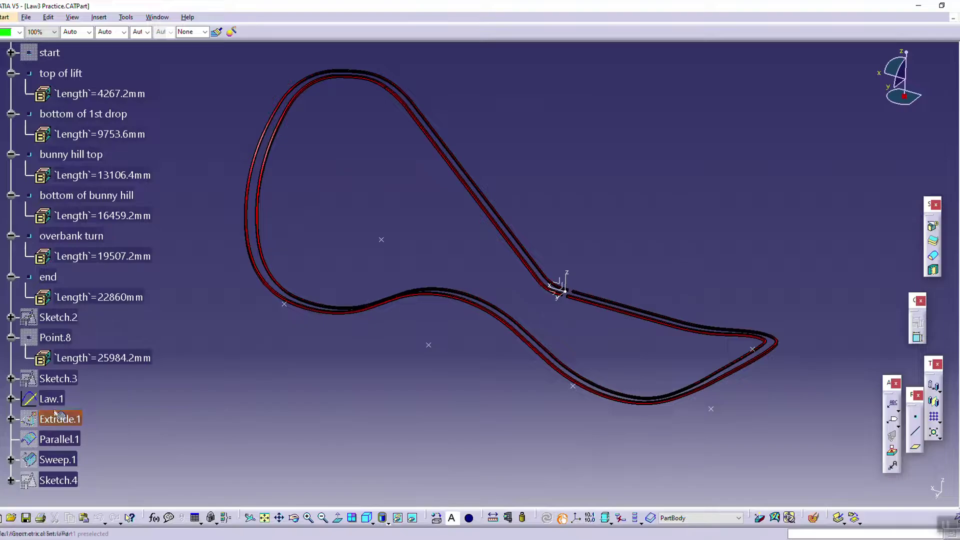
middle_click_drag(399, 347, 523, 314)
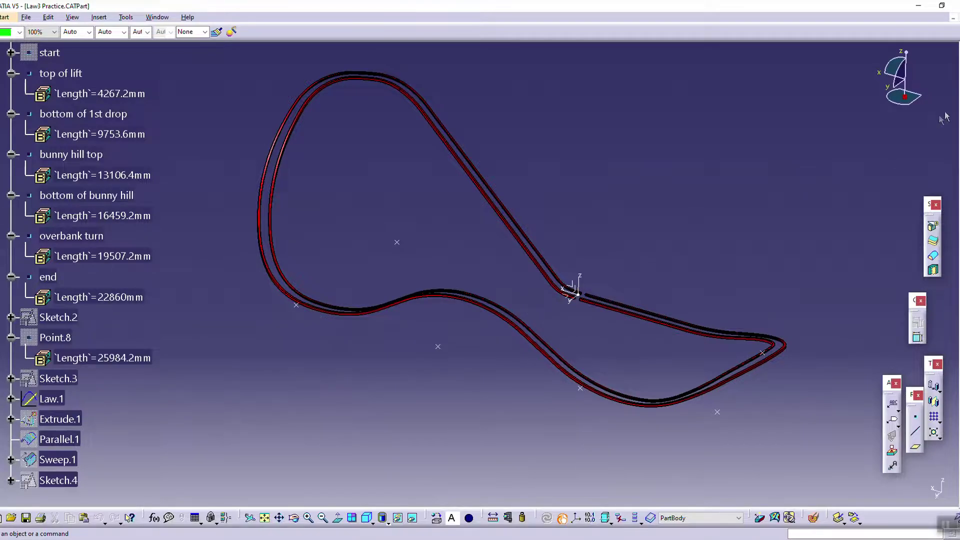
Step: Sketch a rectangle of about 15135 by 7202 mm around the track on the XY plane and finish the sketch
left_click(959, 120)
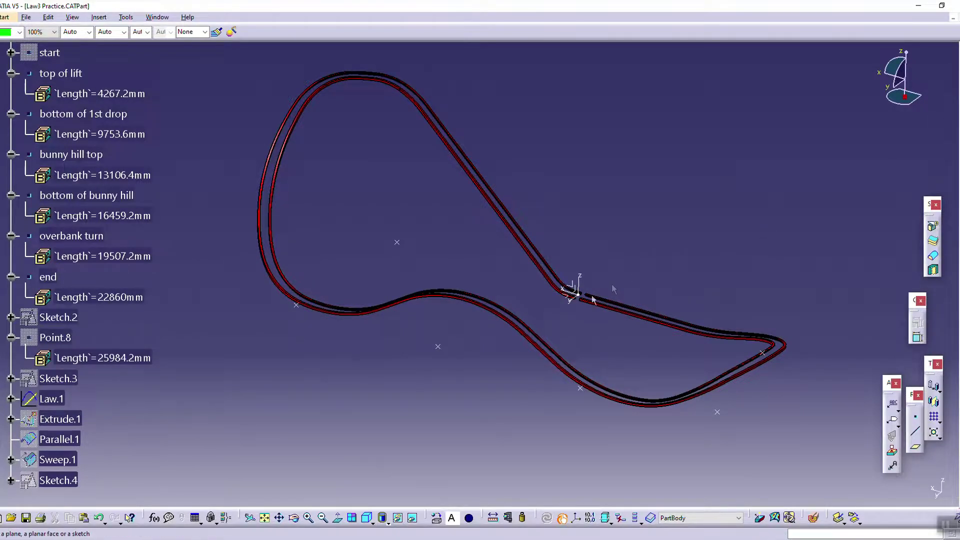
left_click(574, 298)
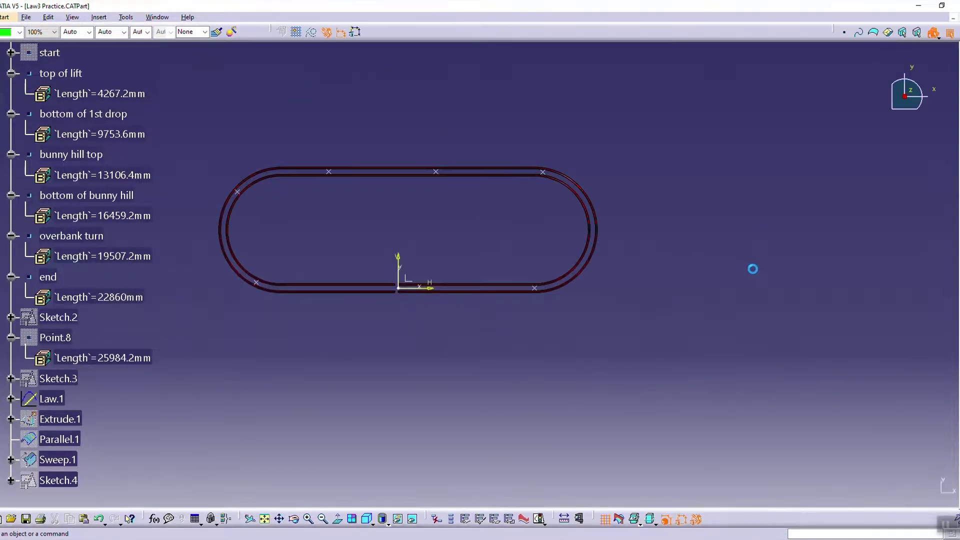
mouse_move(524, 314)
middle_mouse_down()
mouse_move(600, 343)
mouse_move(667, 285)
middle_mouse_up()
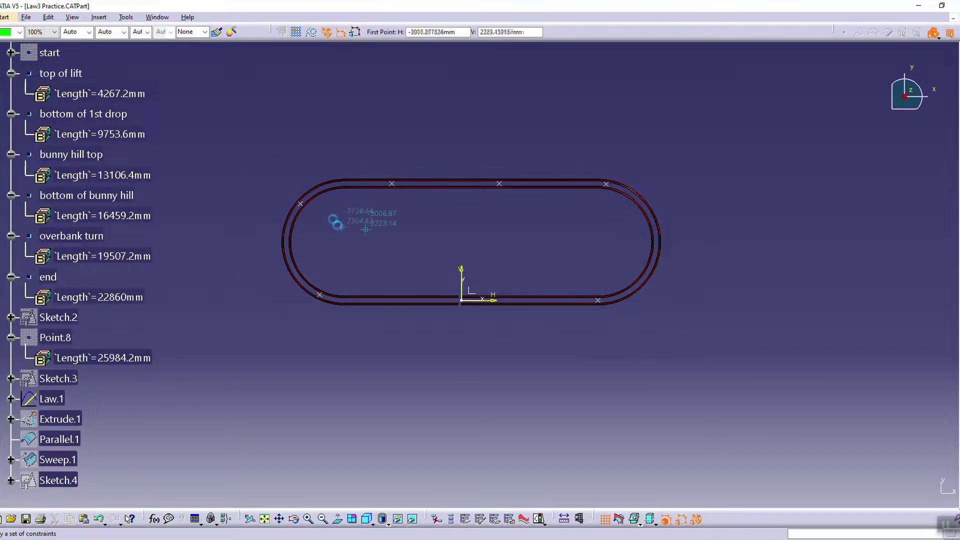
left_click(225, 131)
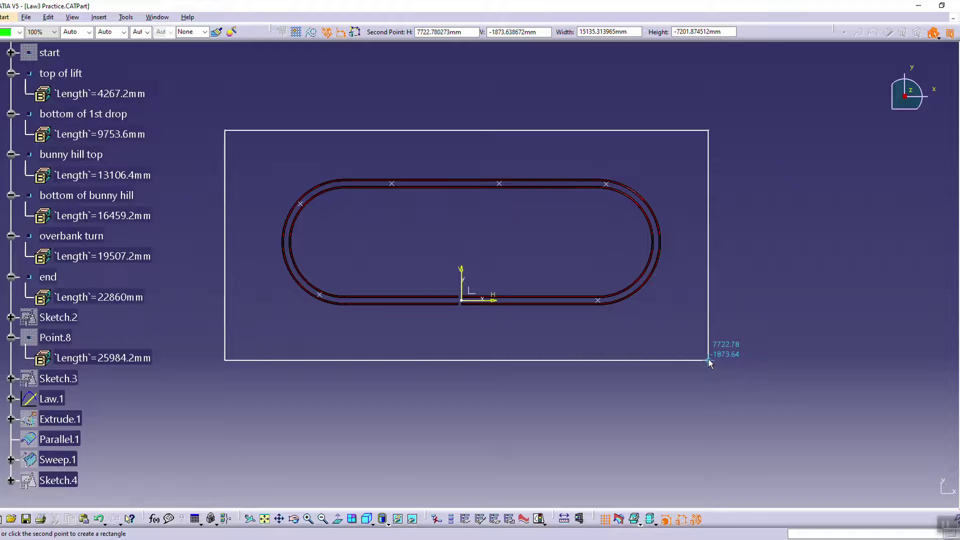
left_click(709, 360)
left_click(950, 33)
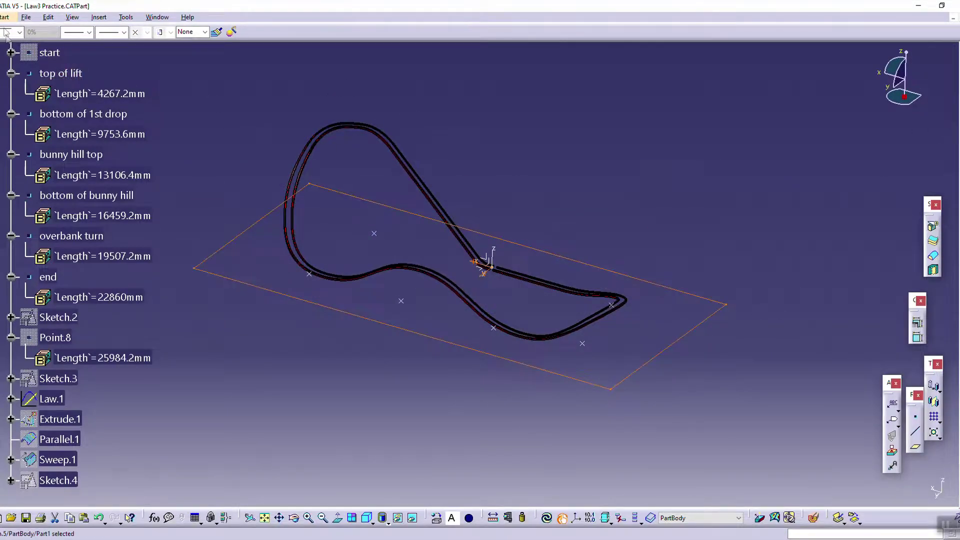
Step: Fill the rectangle outline with a surface and hide its sketch
left_click(844, 490)
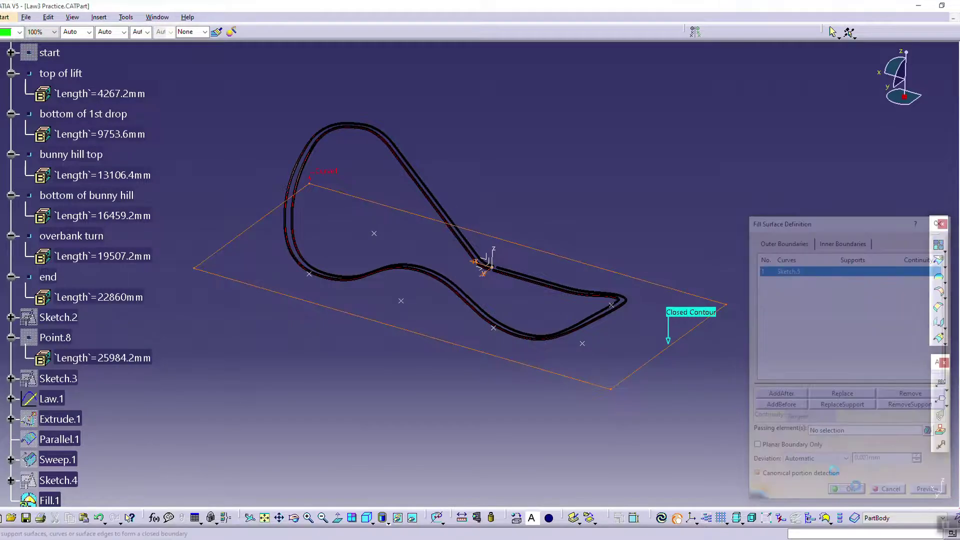
middle_click_drag(633, 322, 565, 264)
right_click(562, 261)
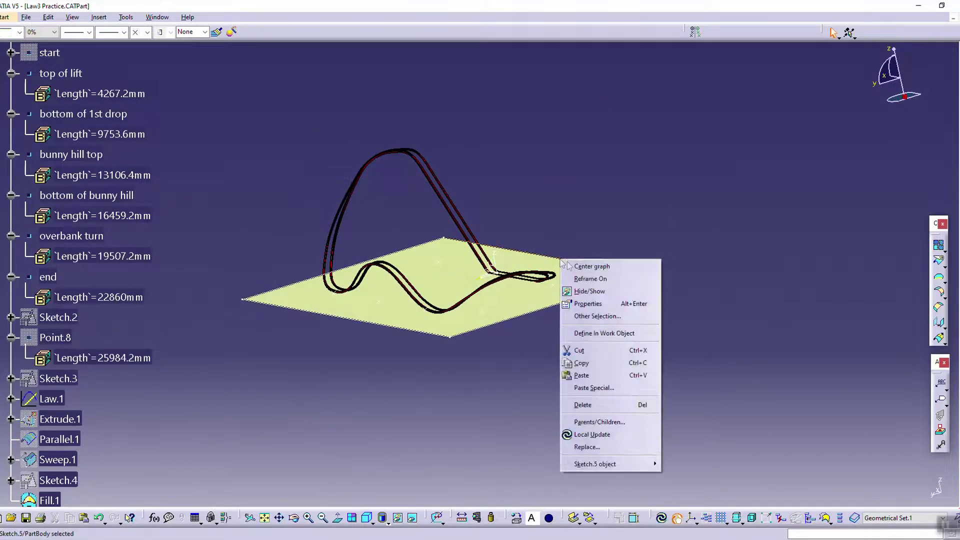
left_click(588, 291)
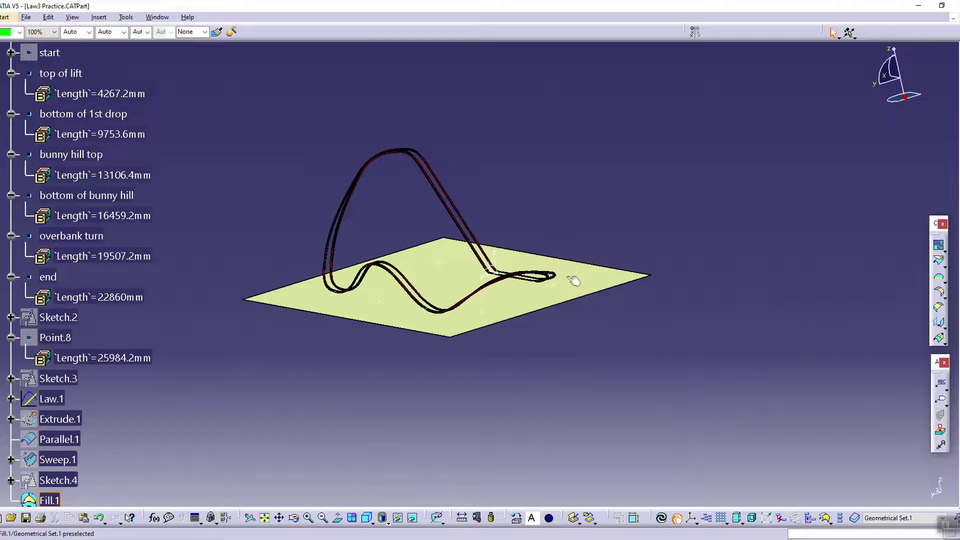
Step: Colour the filled ground surface green and create an offset surface from it at 25 mm
left_click(19, 32)
left_click(9, 183)
middle_click_drag(350, 300, 593, 248)
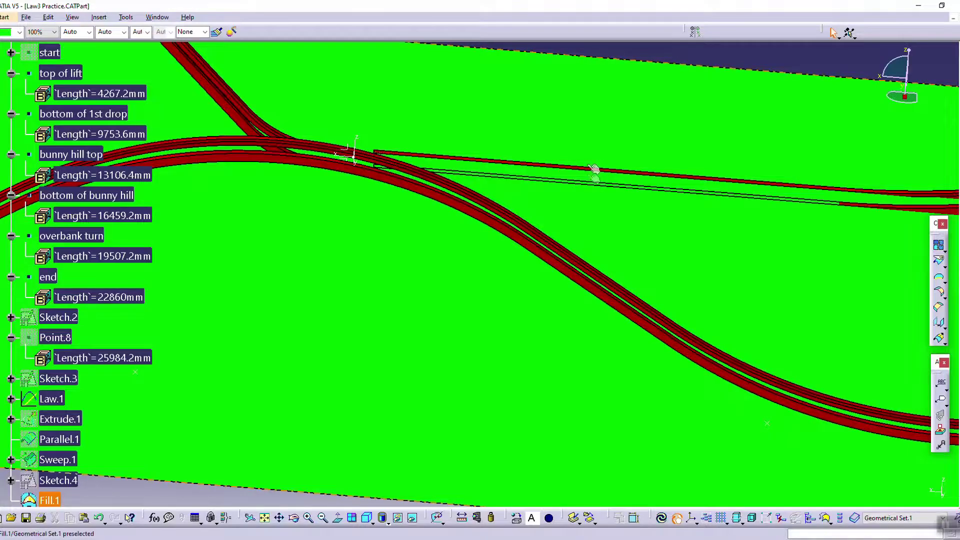
middle_click_drag(647, 230, 789, 365)
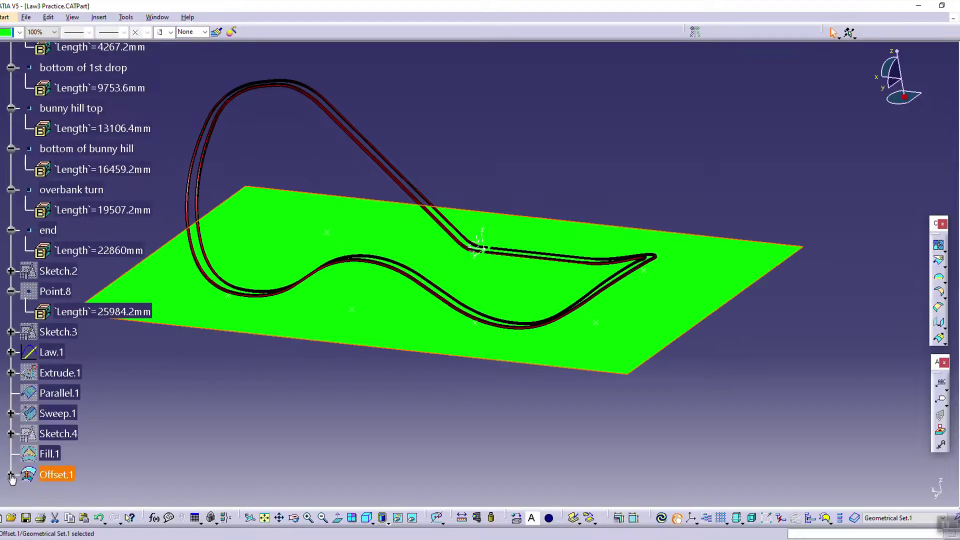
Step: Set the ground surface's offset distance to 50 mm
left_click(11, 475)
double_click(87, 495)
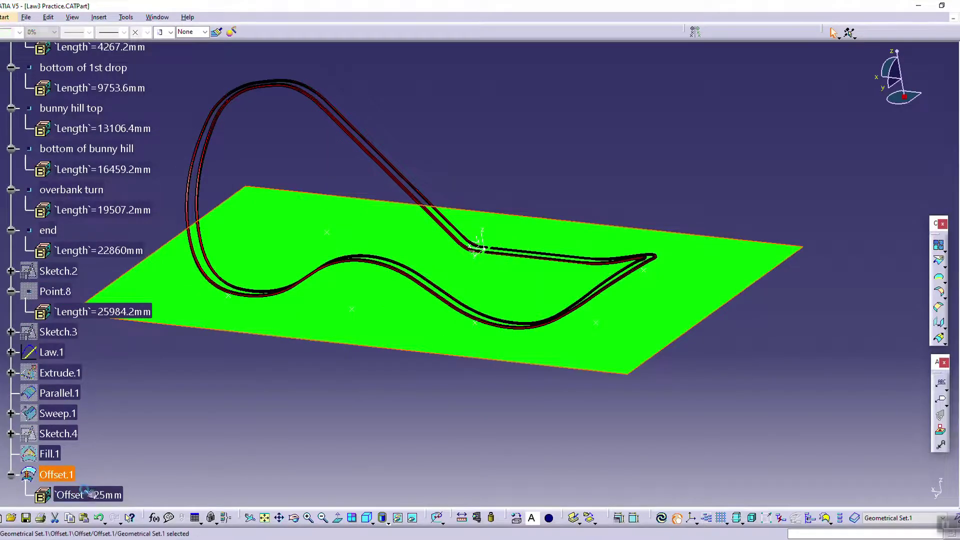
type("50")
key("Return")
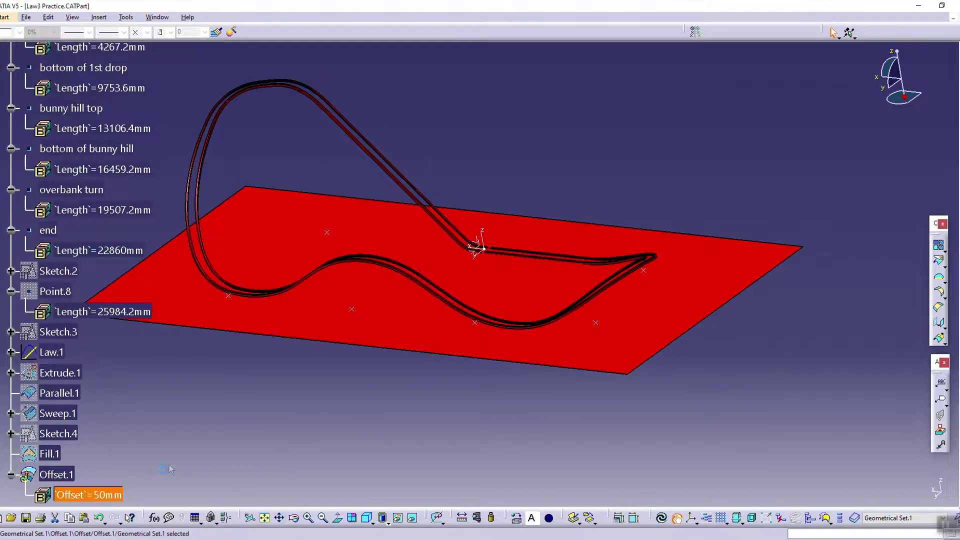
Step: Set the ground surface's offset distance to 500 mm and update the part
double_click(86, 495)
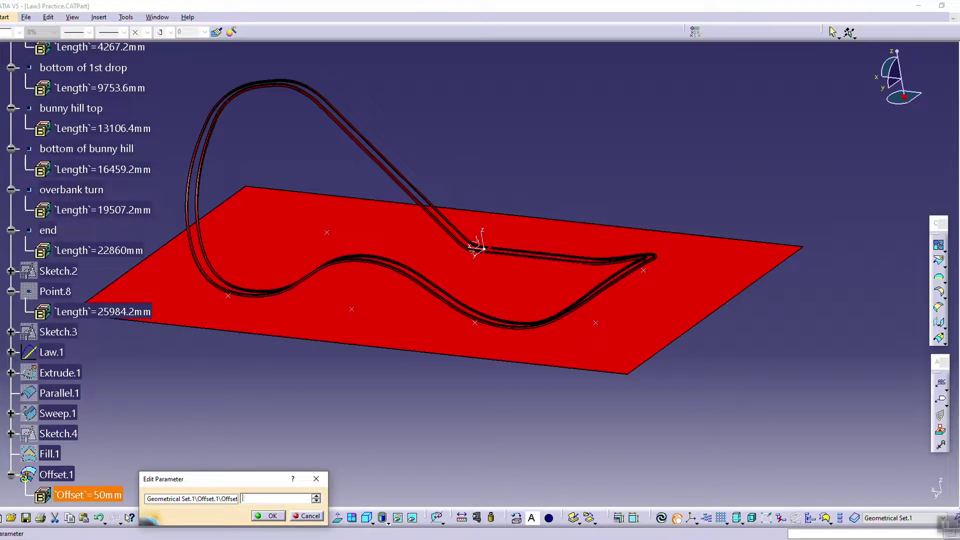
type("500")
key("Return")
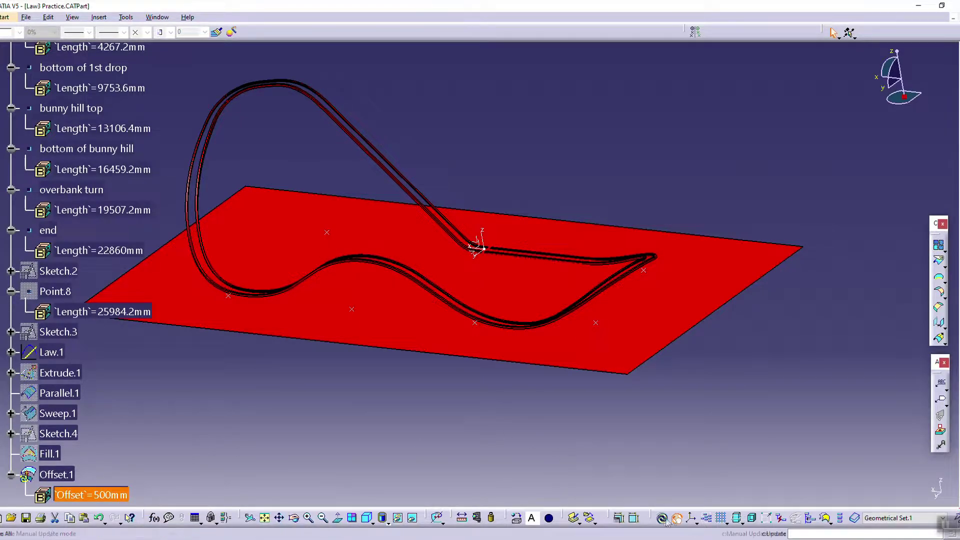
Step: Create a positioned sketch on the axis system's ZX plane with swapped directions, and show Sketch.2 as a reference
middle_click_drag(507, 383, 690, 228)
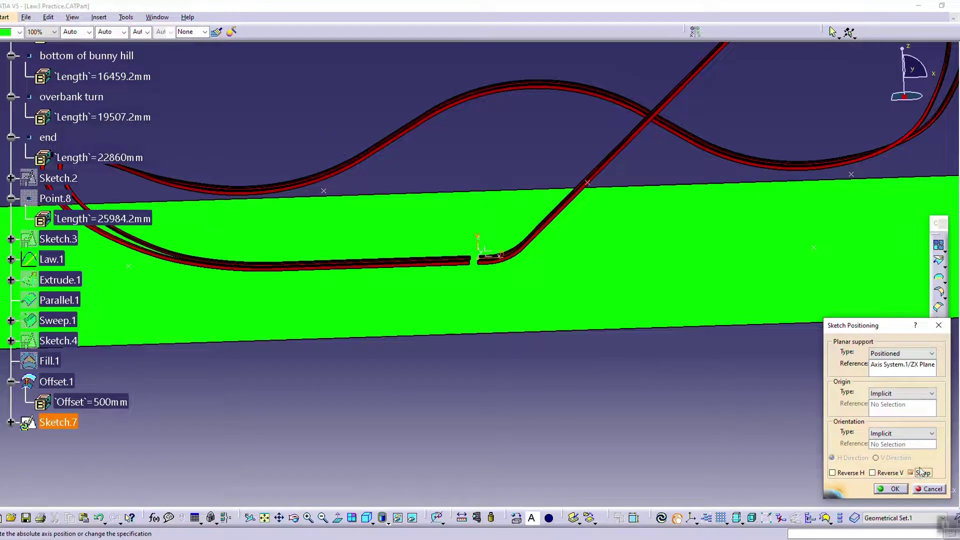
left_click(886, 487)
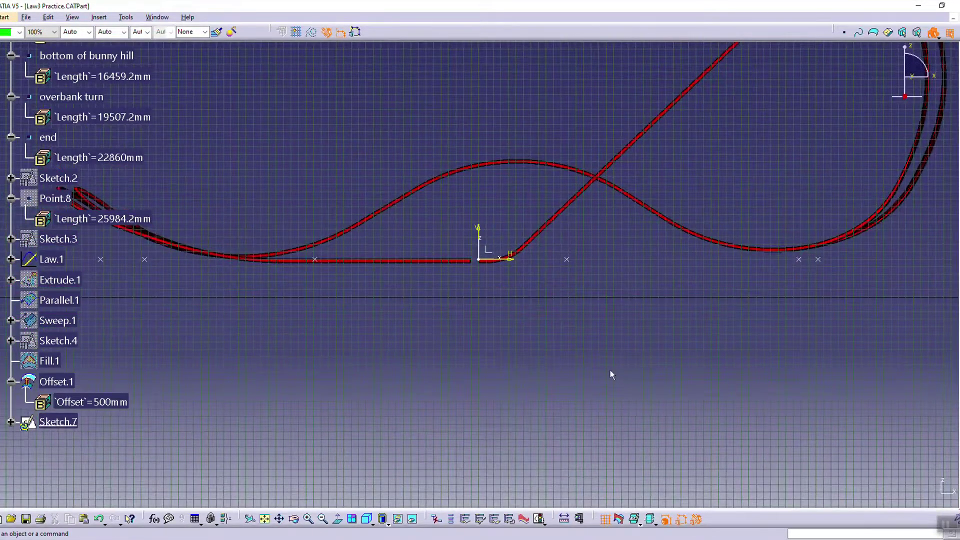
right_click(59, 178)
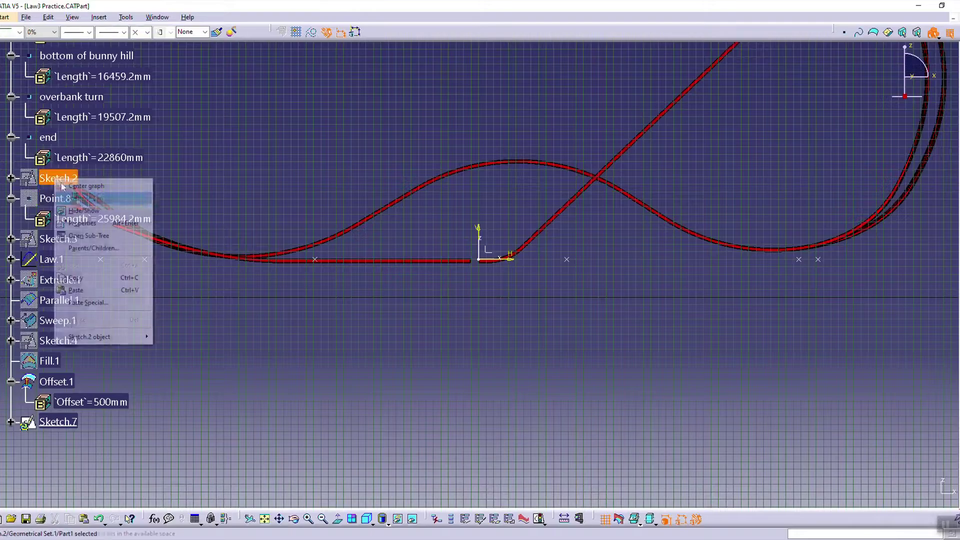
left_click(95, 210)
mouse_move(654, 303)
middle_mouse_down()
mouse_move(536, 308)
mouse_move(543, 407)
mouse_move(552, 304)
middle_mouse_up()
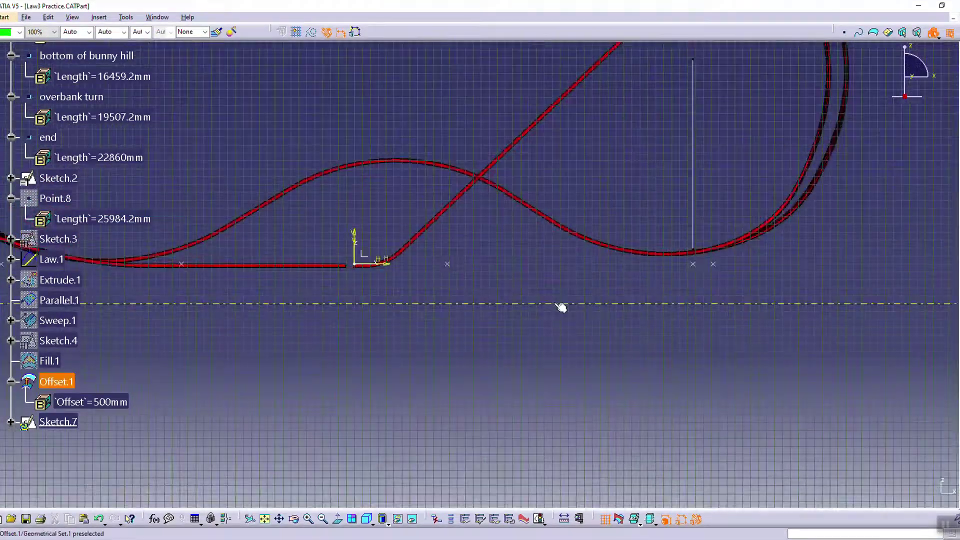
Step: Sketch a profile from the origin: a horizontal line, a rise to a peak about 254 mm high, and a descent back to the horizontal axis
left_click(690, 143)
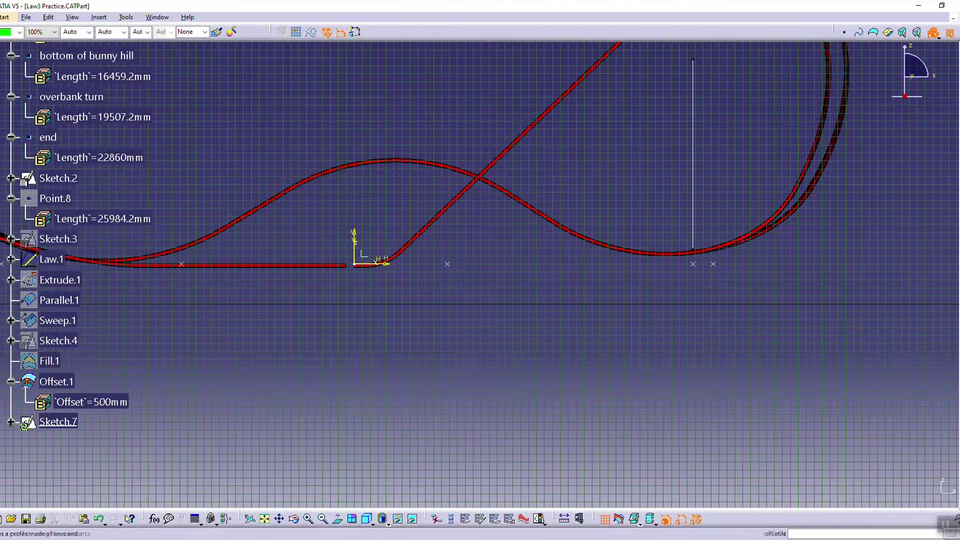
left_click(958, 200)
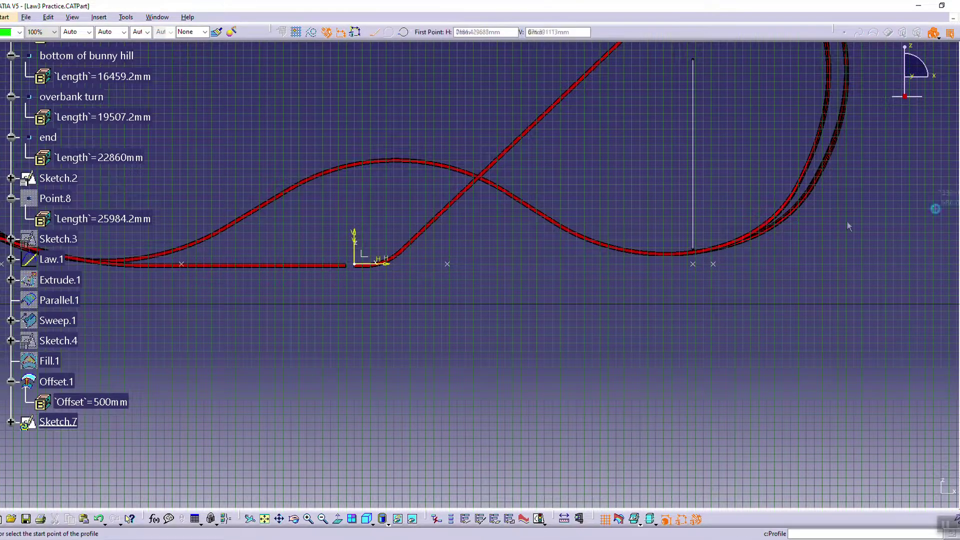
left_click(358, 265)
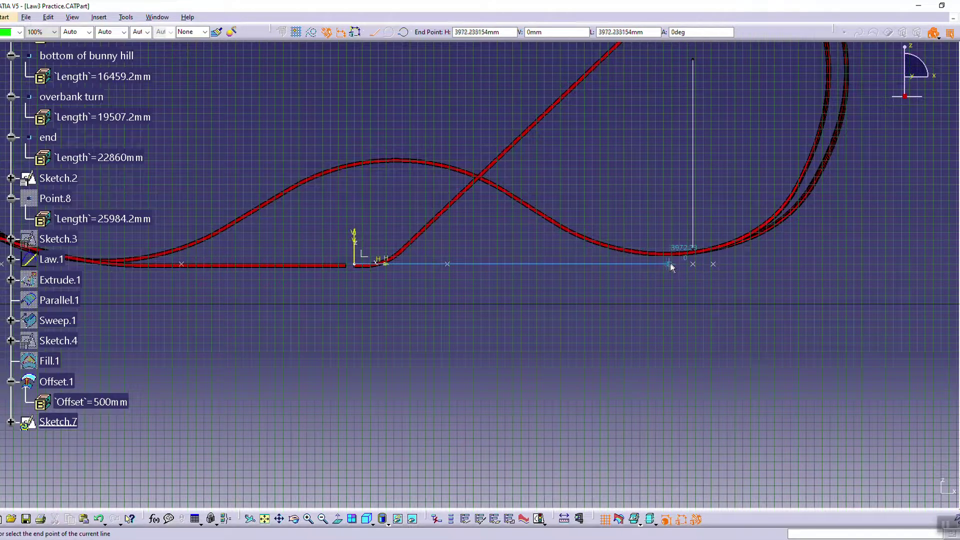
left_click(733, 263)
scroll(733, 264, "down", 2)
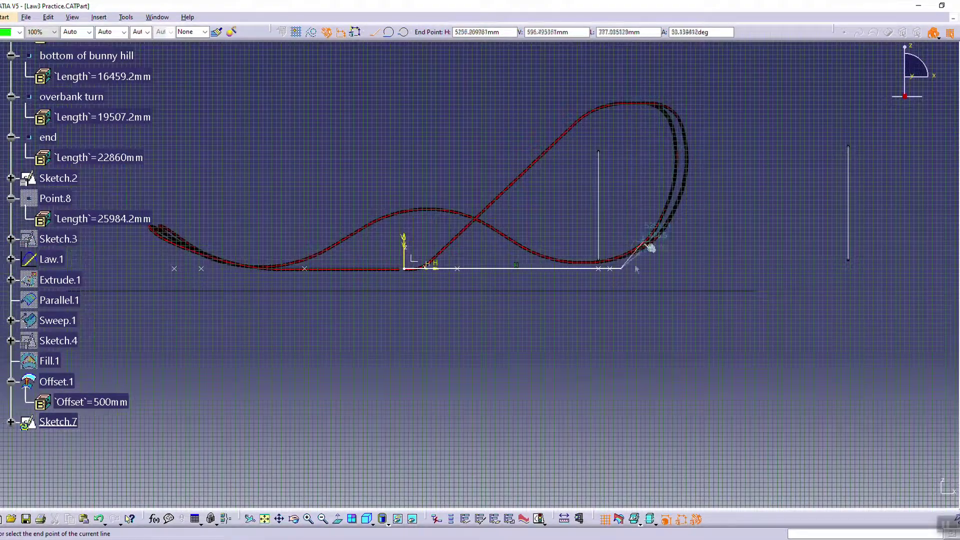
left_click(745, 259)
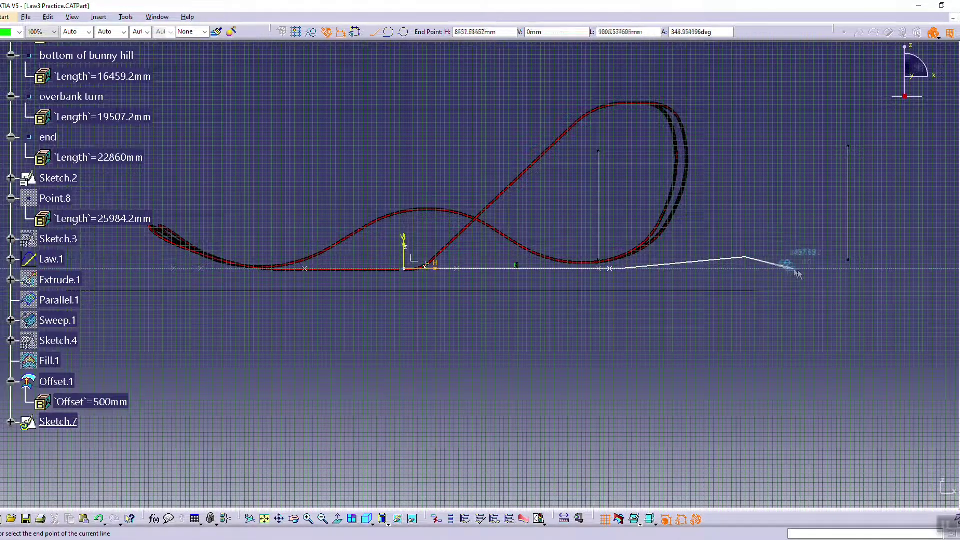
left_click(834, 270)
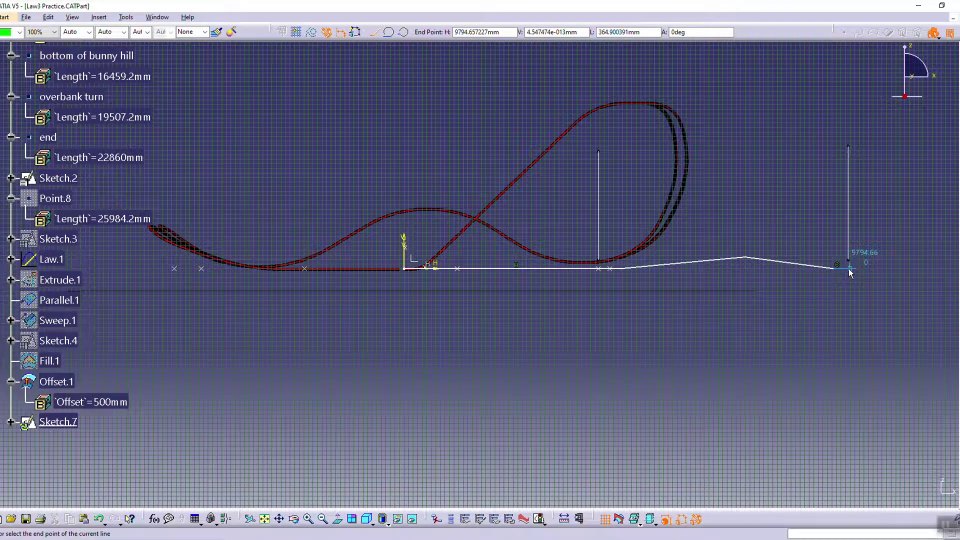
left_click(958, 107)
Step: Dimension the peak's height above the profile's horizontal line and set it to 45 mm
middle_click_drag(815, 304, 718, 266)
left_click(776, 320)
left_click(957, 154)
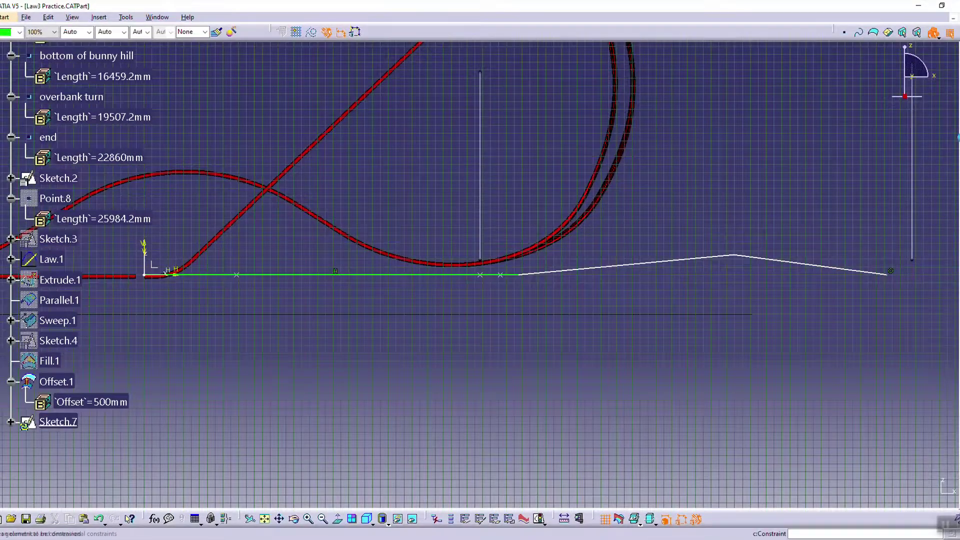
left_click(495, 275)
left_click(686, 308)
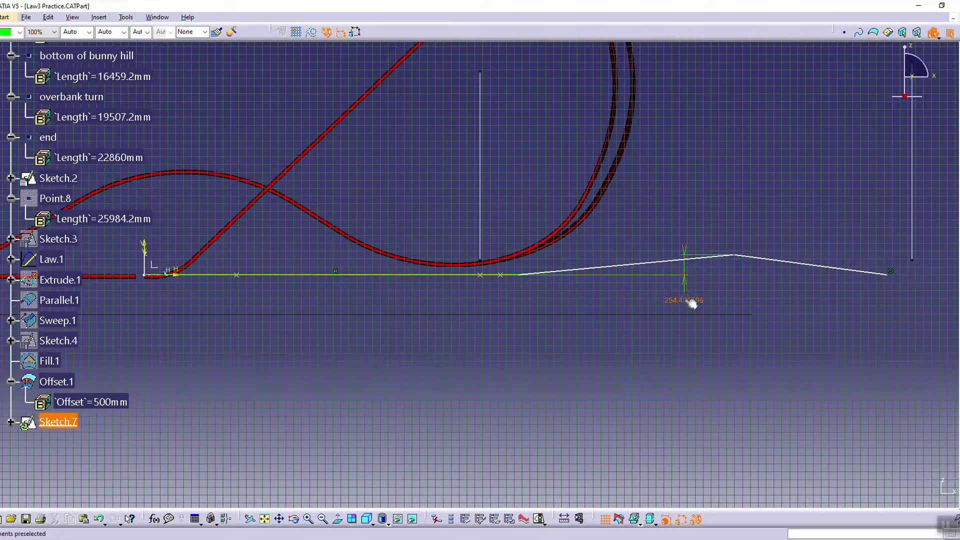
double_click(688, 301)
key("Return")
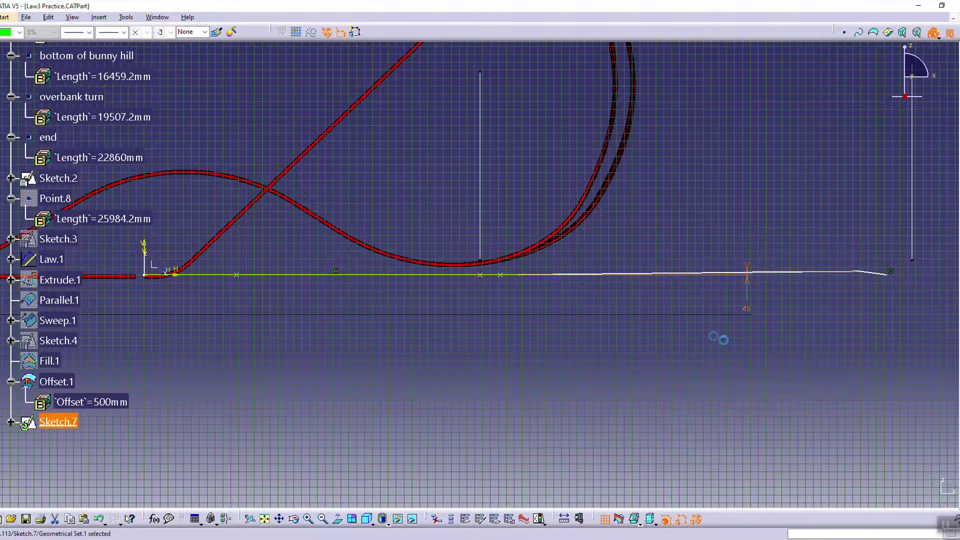
Step: Move the peak point back to roughly midway between the start and end of the two sloping lines
left_click_drag(860, 274, 694, 262)
left_click(705, 410)
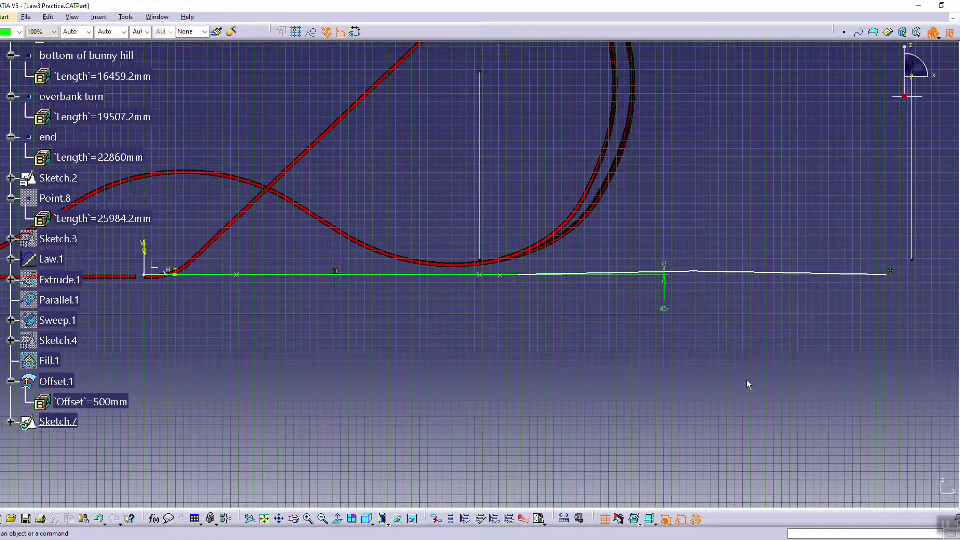
left_click_drag(694, 272, 690, 272)
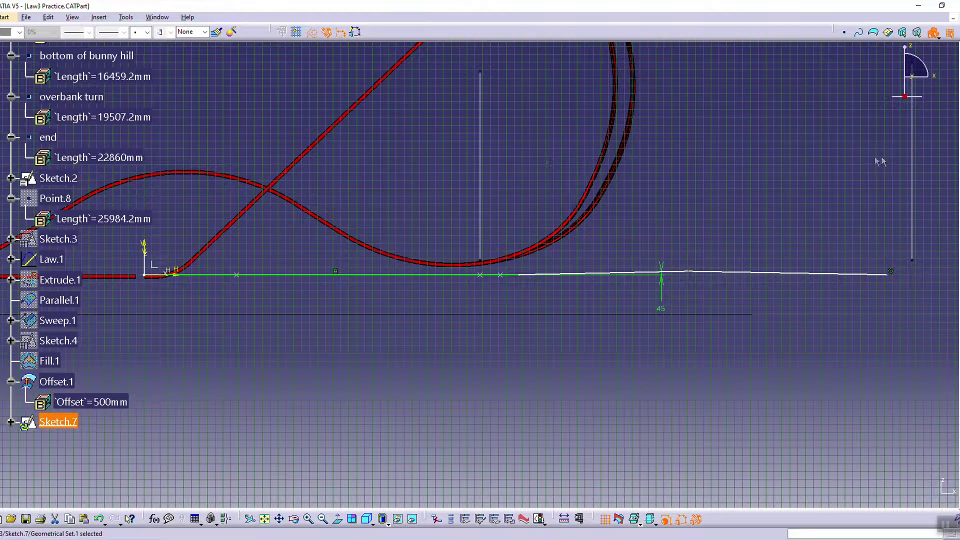
Step: Continue the profile from its end: a horizontal line, a dip about 287 mm deep returning to the axis, and a horizontal line about 3363 mm long
middle_click_drag(559, 314, 547, 395)
middle_click_drag(842, 412, 660, 379)
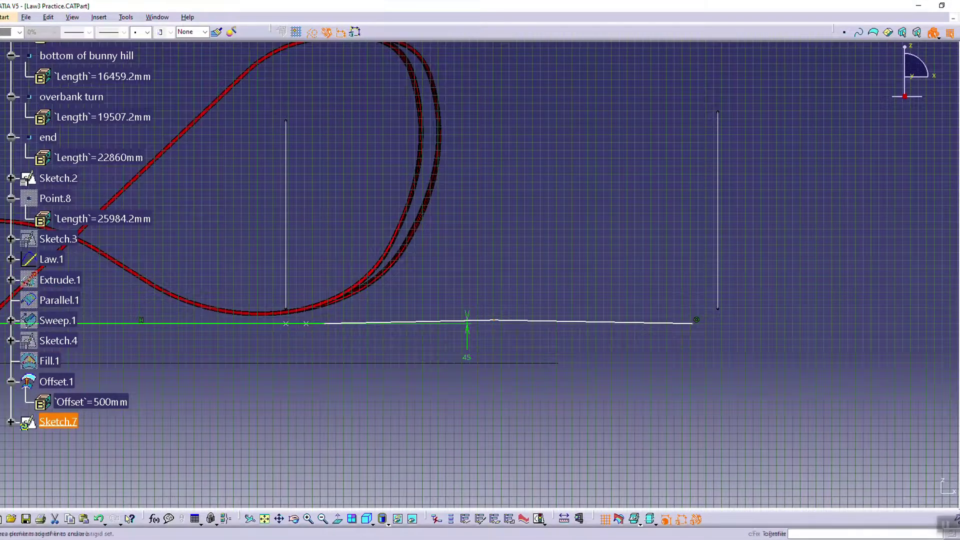
left_click(693, 323)
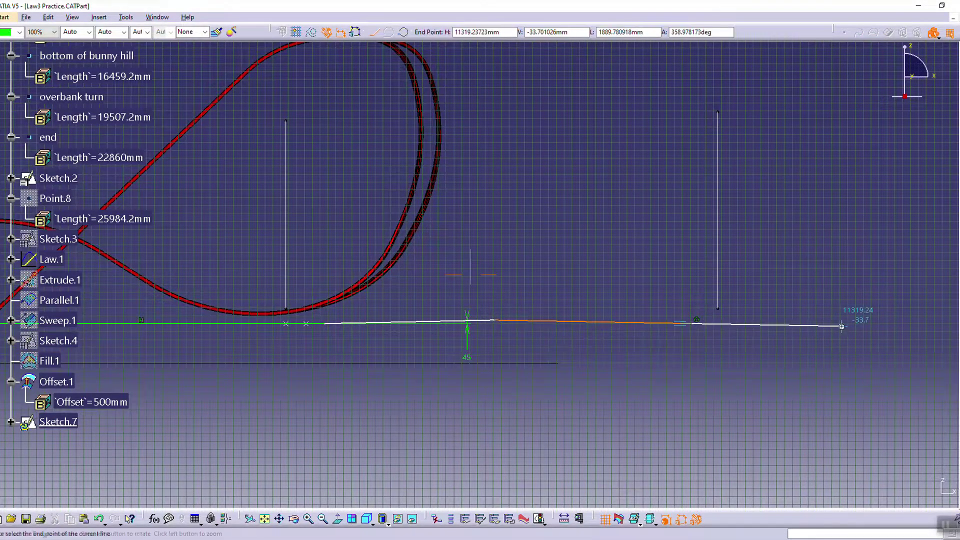
middle_click_drag(842, 327, 825, 403)
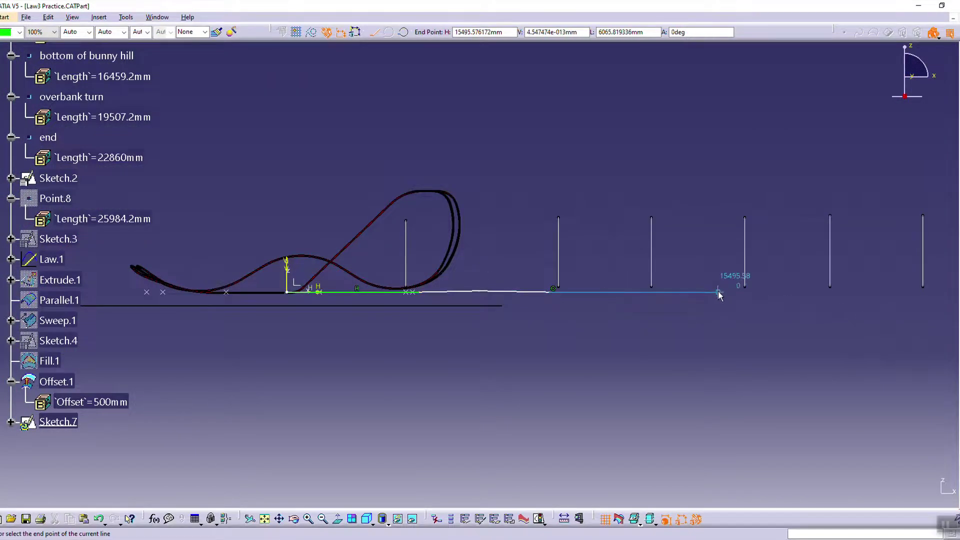
left_click(760, 292)
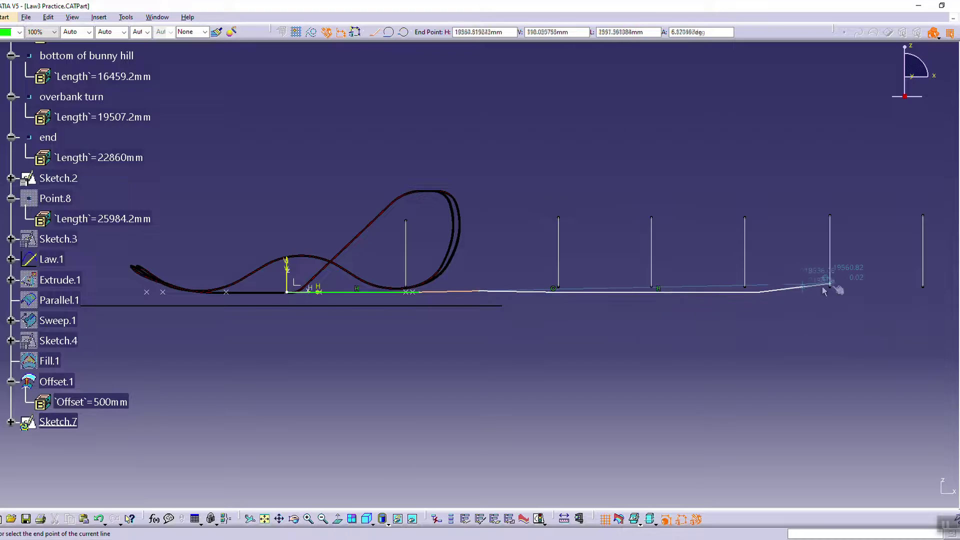
left_click(831, 300)
middle_click_drag(891, 306, 739, 304)
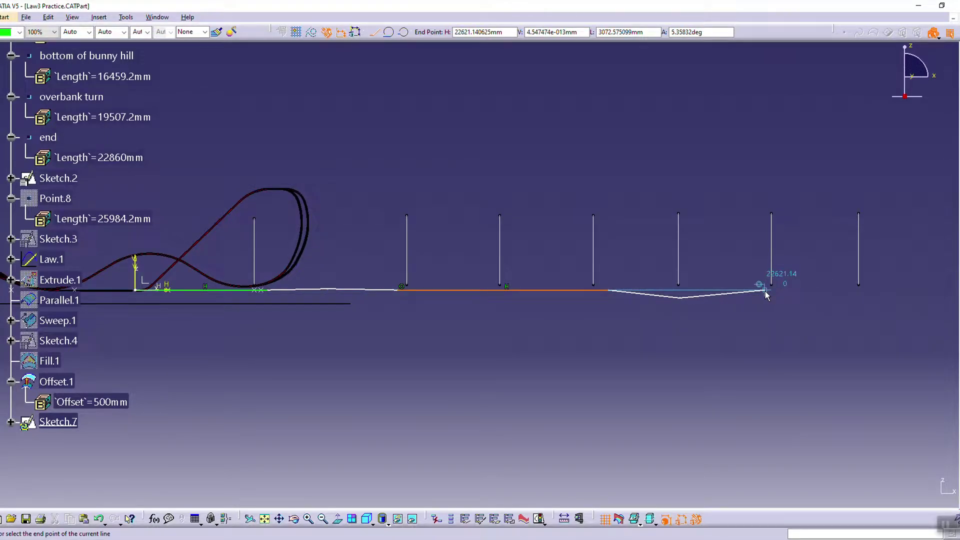
left_click(765, 290)
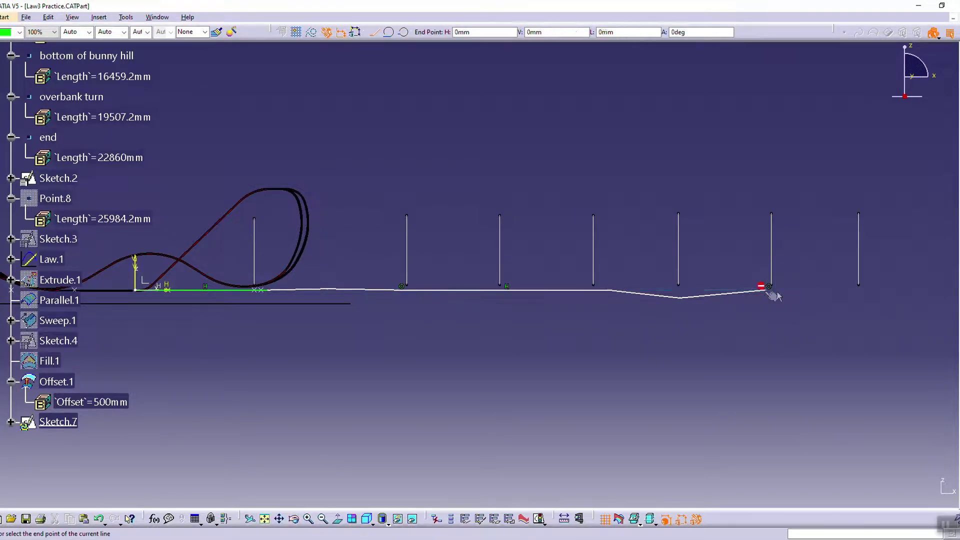
double_click(855, 288)
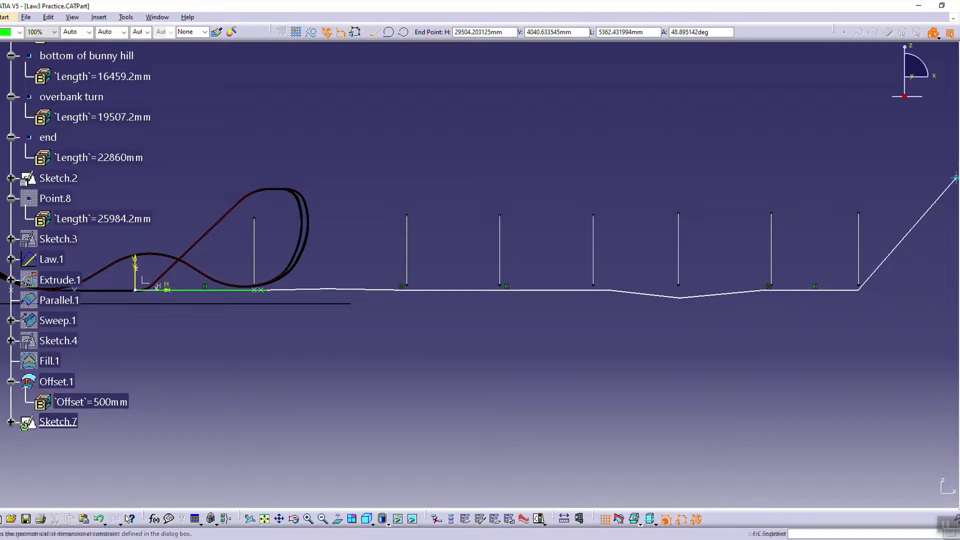
key("Escape")
Step: Constrain the profile's free endpoint to be coincident with the last vertical reference line
left_click(860, 275)
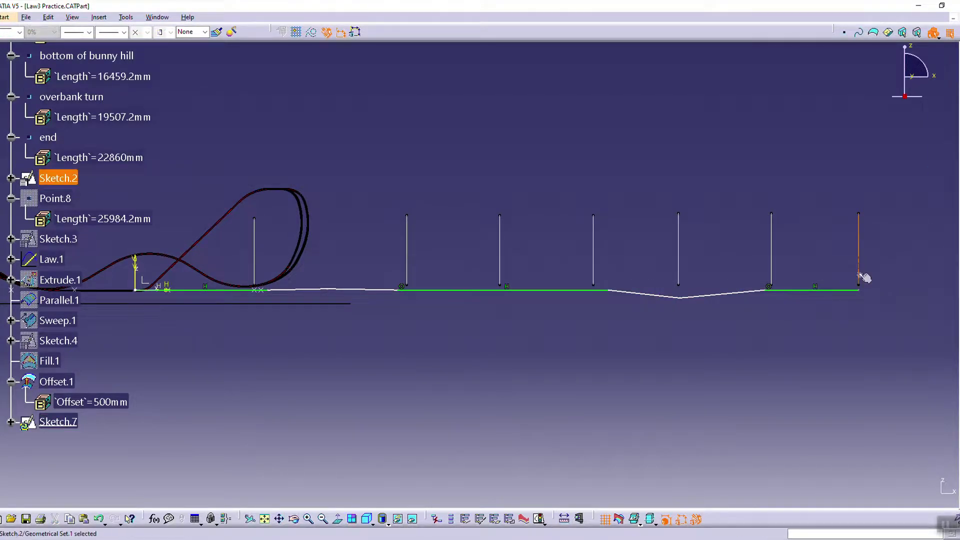
left_click(860, 290, "ctrl")
left_click(913, 356)
left_click(890, 490)
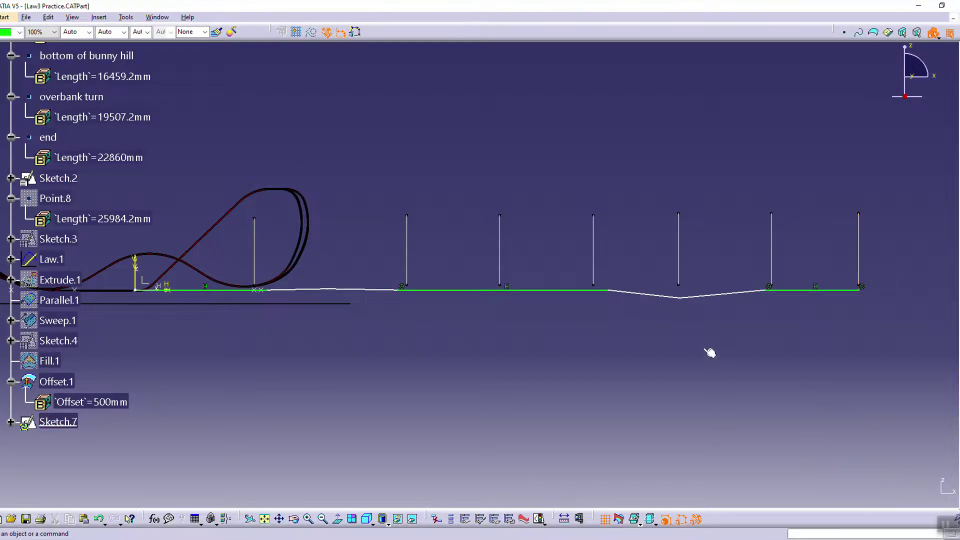
Step: Dimension the length of the profile's final horizontal line
mouse_move(715, 335)
middle_mouse_down()
mouse_move(646, 328)
mouse_move(663, 270)
middle_mouse_up()
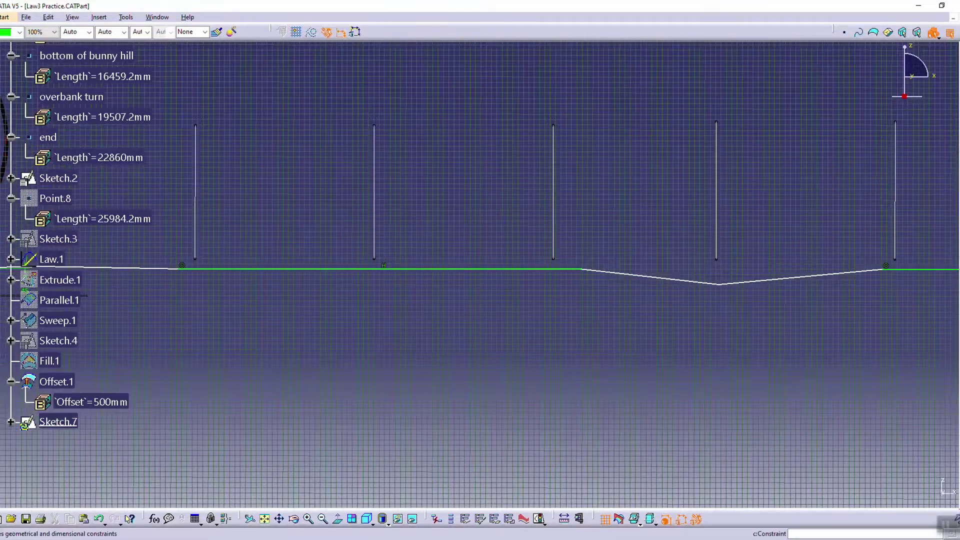
middle_click_drag(801, 332, 629, 337)
left_click(793, 309)
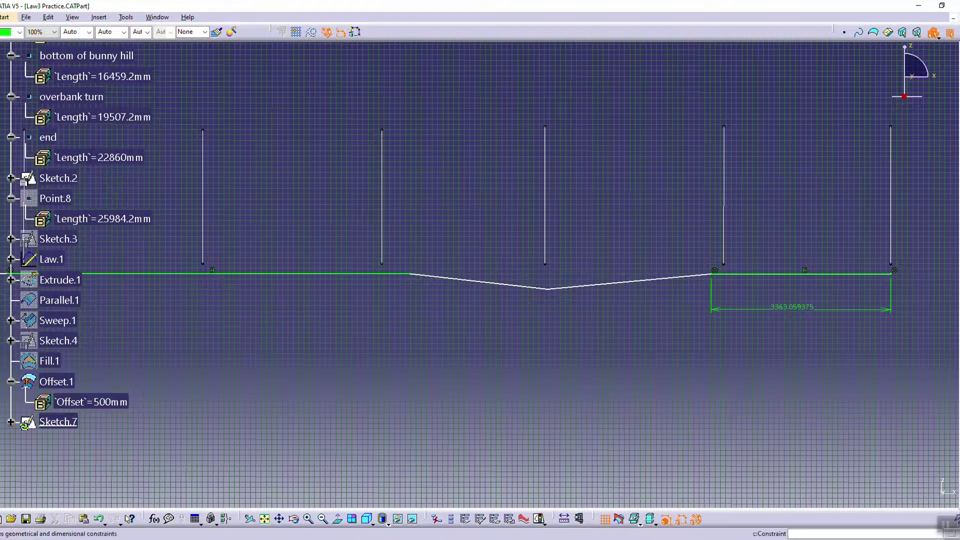
Step: Dimension the dip point's depth below the final horizontal line and set it to 45 mm
left_click(547, 289)
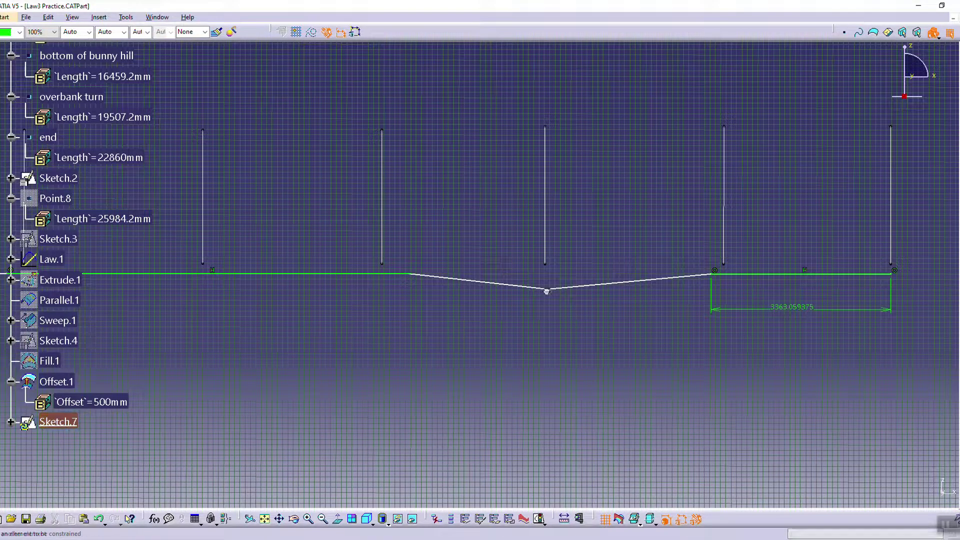
left_click(793, 276)
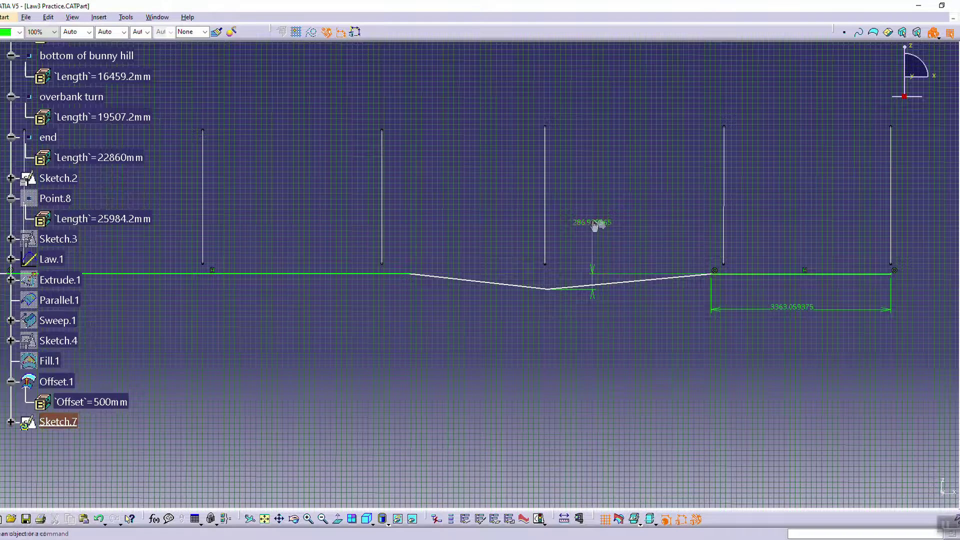
double_click(592, 220)
type("45")
key("Return")
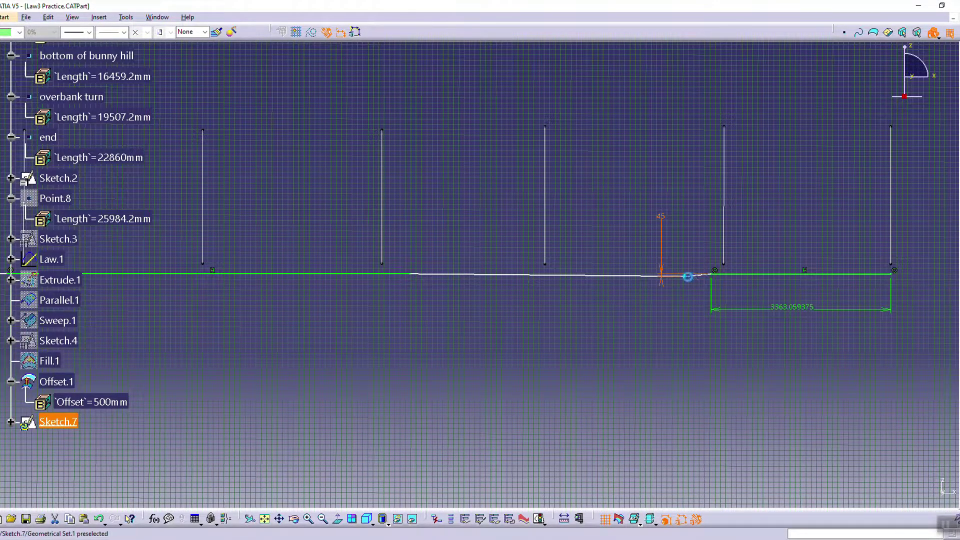
Step: Move the dip point back under the vertical reference line midway along the dip and constrain it coincident with that line
mouse_move(667, 280)
left_mouse_down()
mouse_move(688, 279)
mouse_move(545, 279)
left_mouse_up()
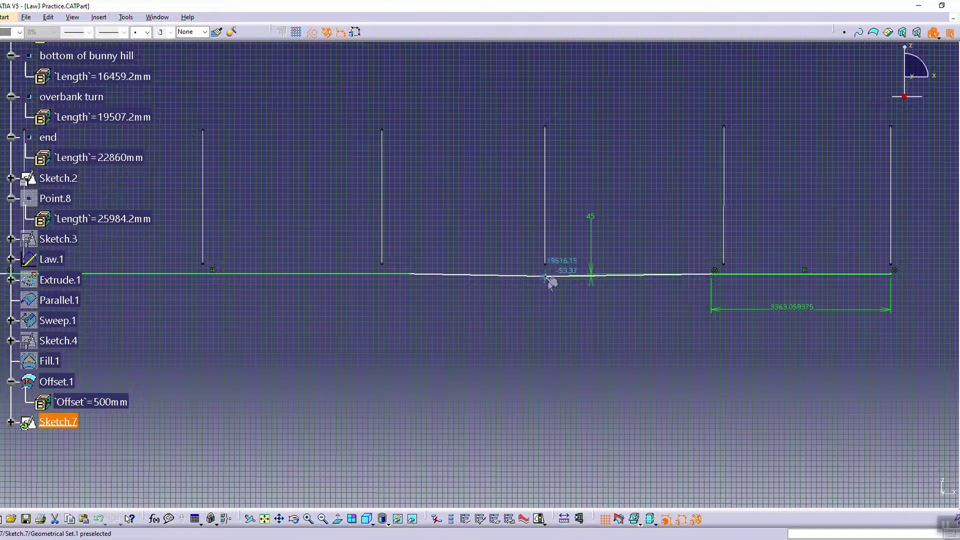
left_click(545, 244, "ctrl")
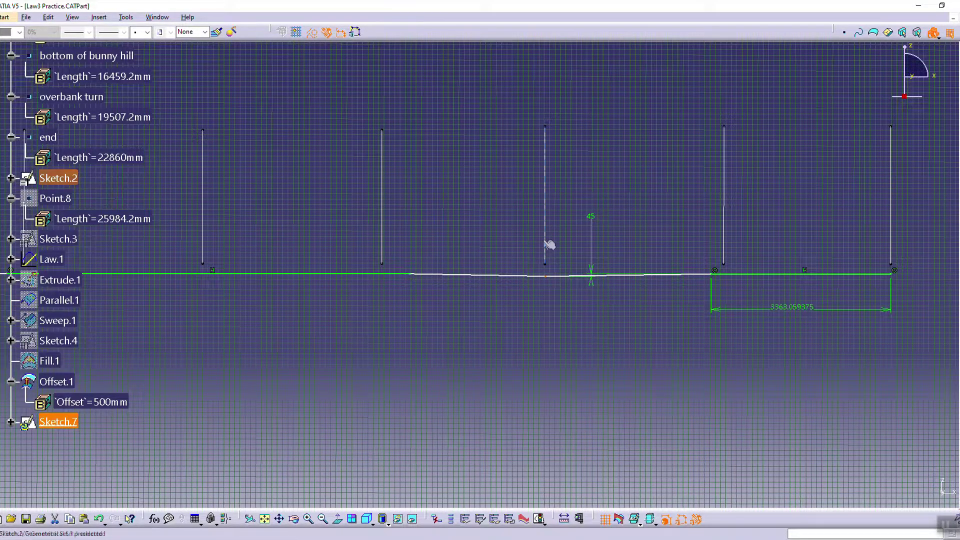
type("c:Constraint")
key("Return")
left_click(908, 355)
left_click(889, 490)
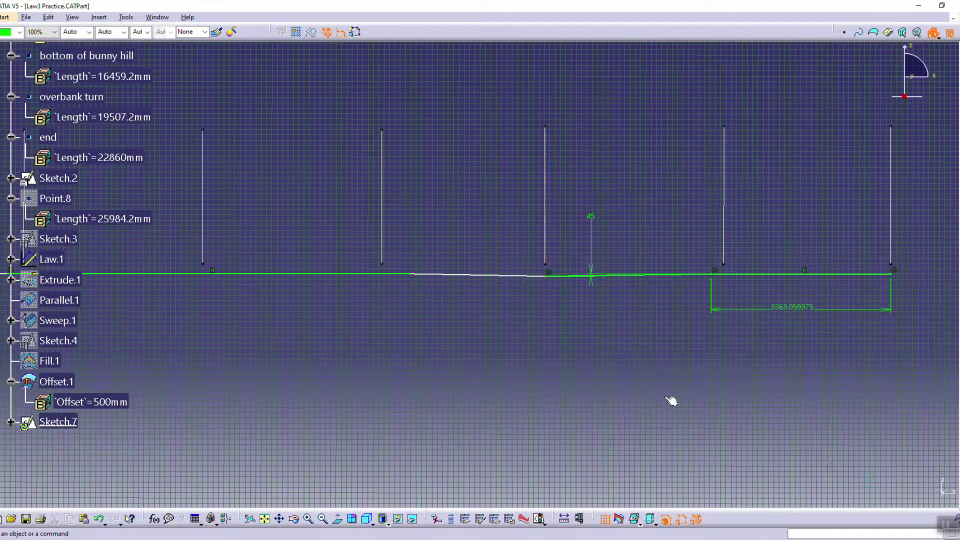
Step: Exit Sketch.7 and return to the 3D model with nothing selected
mouse_move(365, 369)
middle_mouse_down()
mouse_move(532, 365)
mouse_move(530, 392)
middle_mouse_up()
middle_click_drag(386, 322, 499, 341)
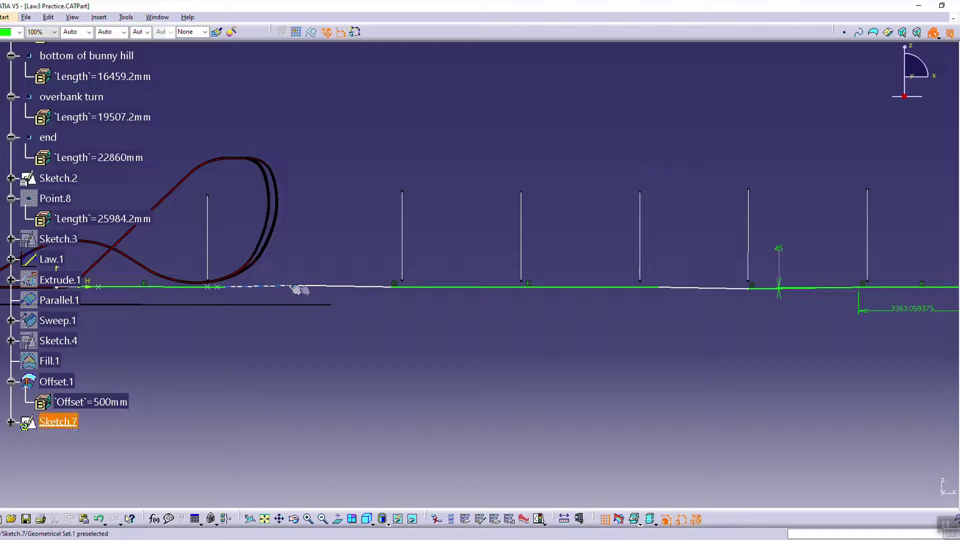
left_click(958, 93)
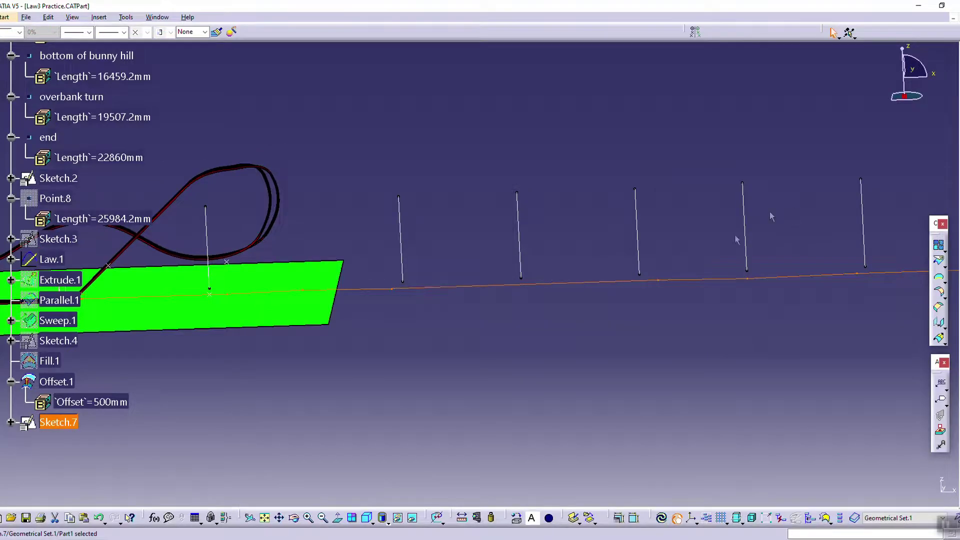
middle_click_drag(576, 242, 490, 325, "ctrl")
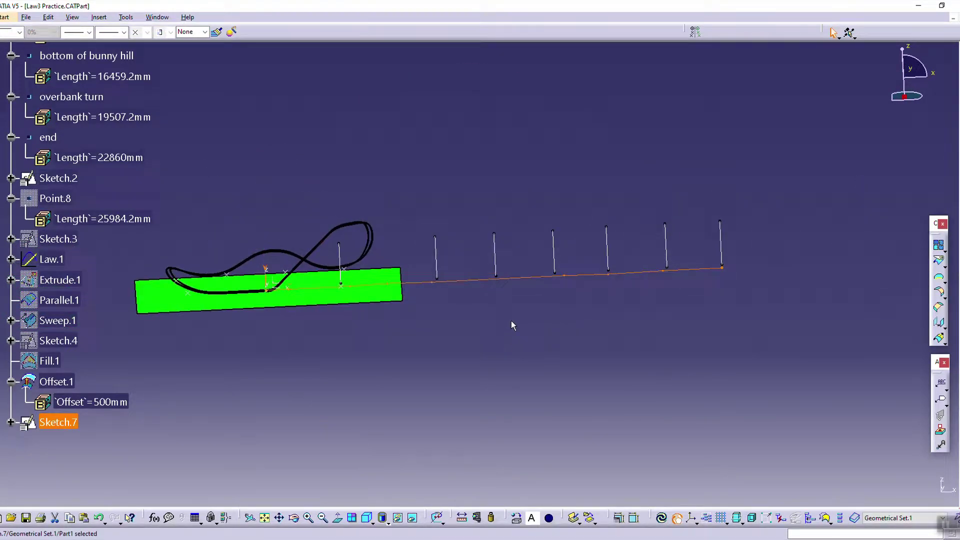
middle_click_drag(523, 312, 578, 356)
left_click(577, 355)
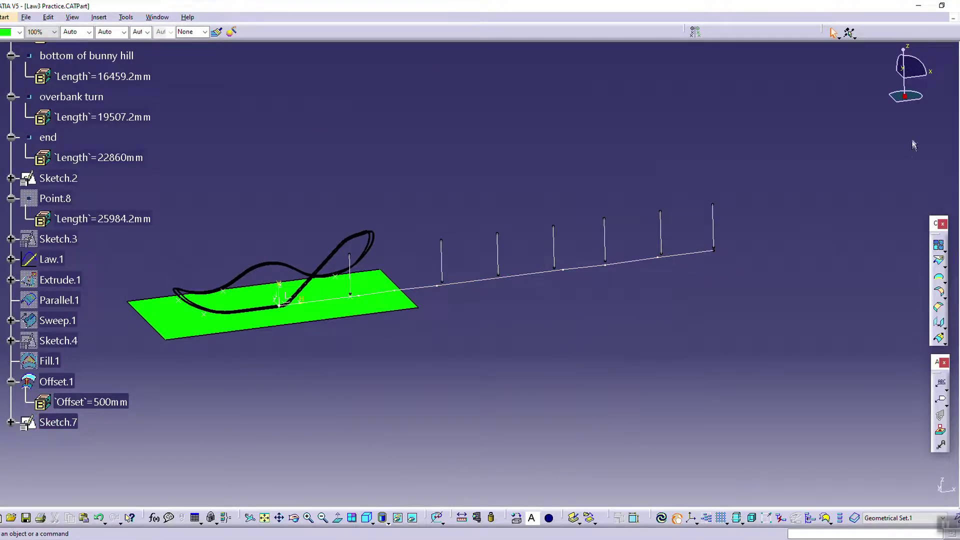
Step: Create a law with the axis system's X axis as reference and Sketch.7 as definition, keeping the scaling at 1
key("Return")
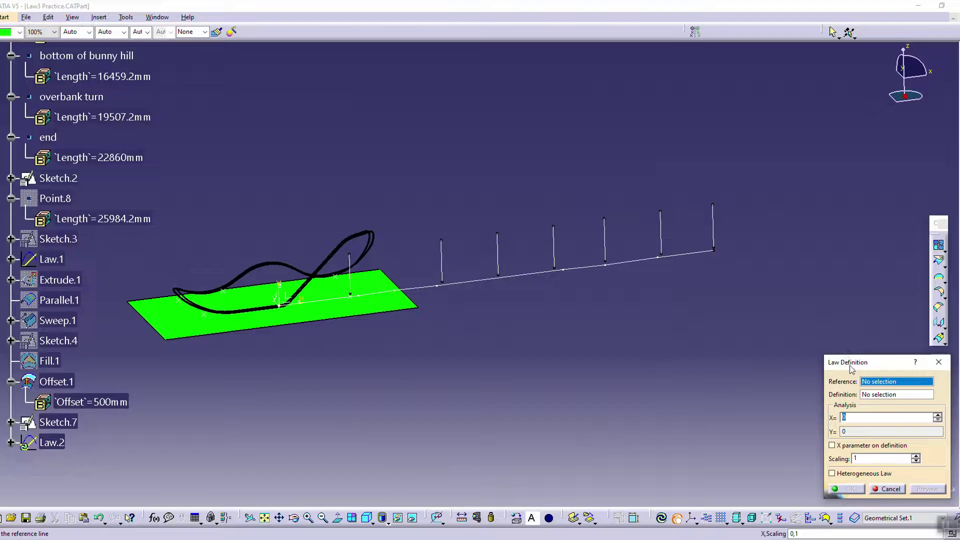
left_click_drag(850, 362, 754, 329)
middle_click_drag(332, 371, 484, 343)
middle_click_drag(483, 343, 468, 292, "ctrl")
left_click(411, 281)
left_click(412, 281)
left_click(656, 252)
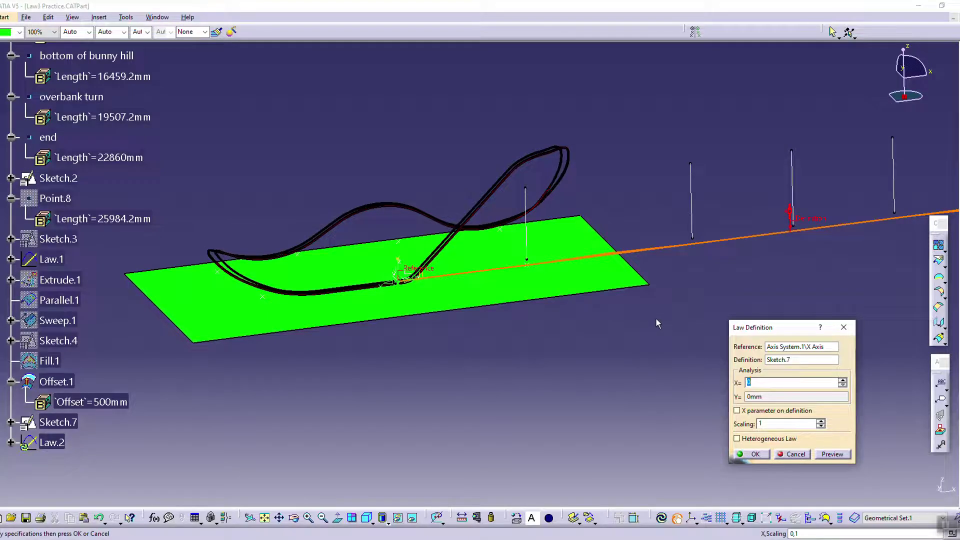
left_click(755, 455)
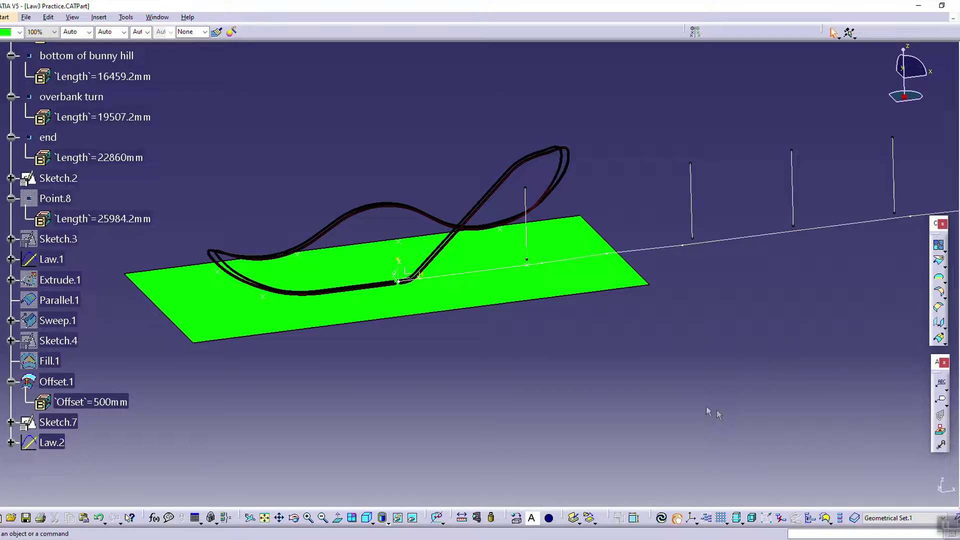
Step: Show the hidden Sweep.1 surface along the track
middle_click_drag(485, 340, 530, 305)
scroll(125, 200, "up", 4)
scroll(107, 204, "down", 5)
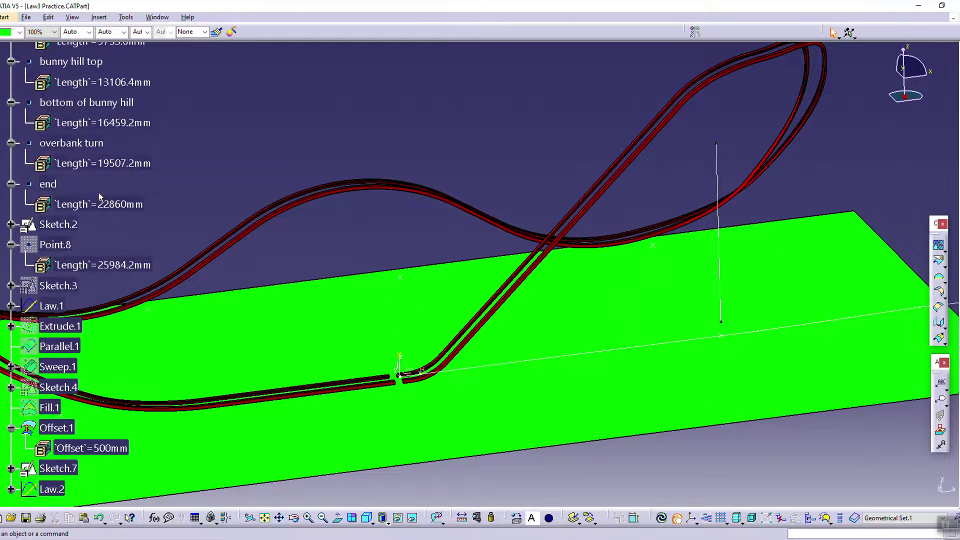
right_click(57, 274)
left_click(86, 302)
middle_click_drag(472, 187, 467, 215)
Step: Preview Sweep.1 with a constant angle of 45 degrees and set the angle back to 0 degrees
double_click(58, 272)
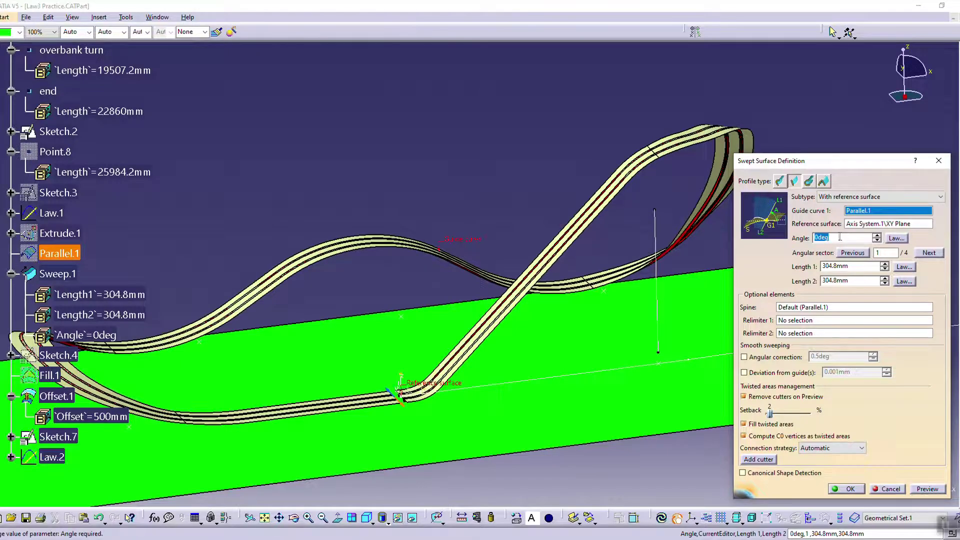
type("45")
left_click(921, 488)
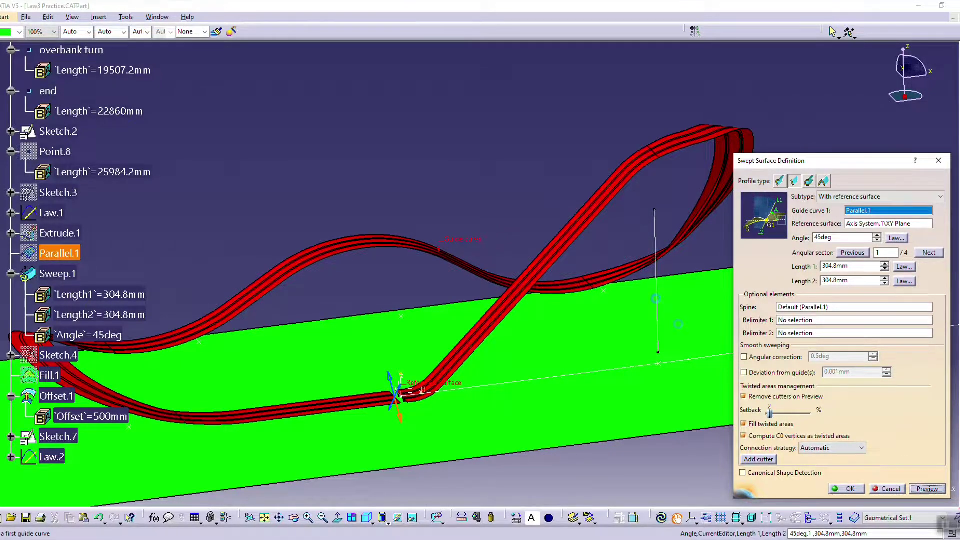
middle_click_drag(679, 324, 690, 266)
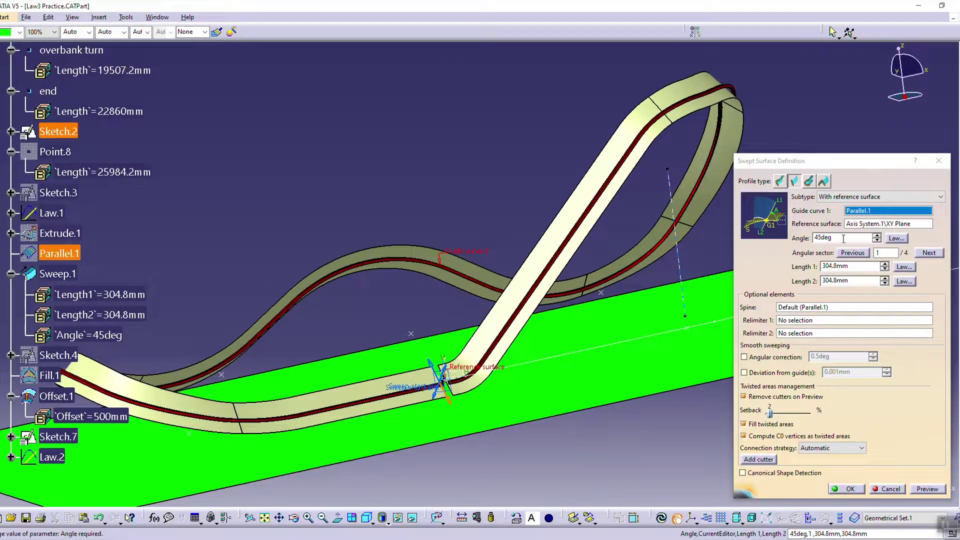
left_click_drag(841, 238, 749, 243)
type("0")
key("Return")
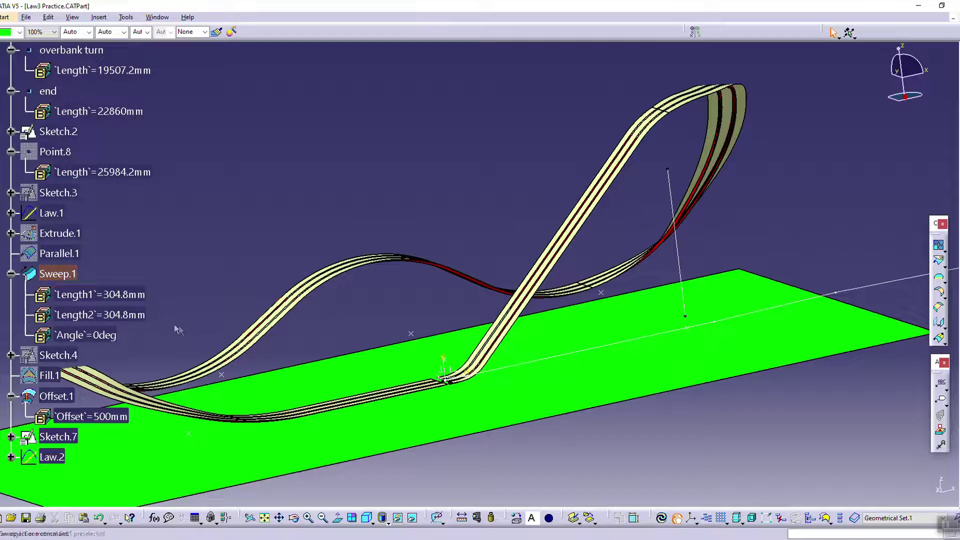
Step: Control Sweep.1's angle with Law.2 as an advanced law and inspect the banked surface around the track
double_click(58, 274)
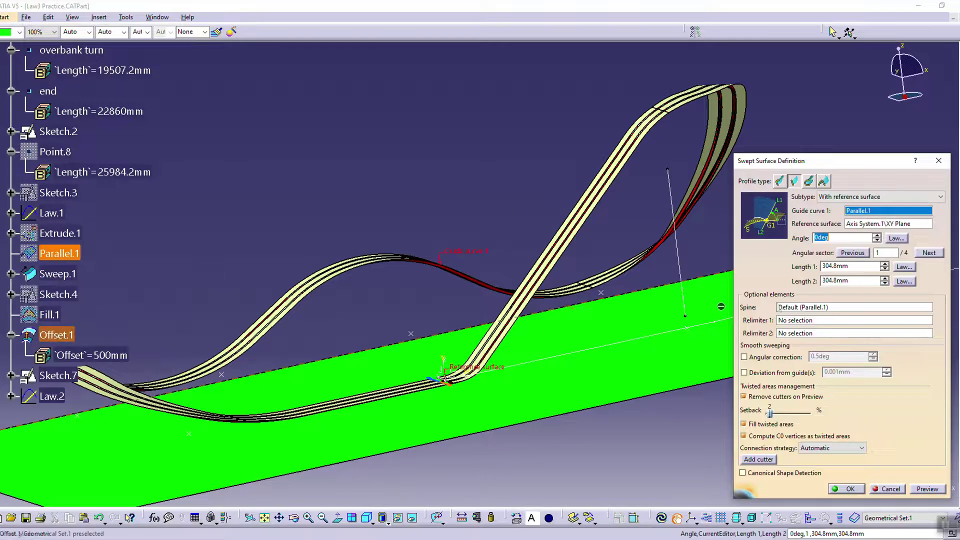
left_click(895, 239)
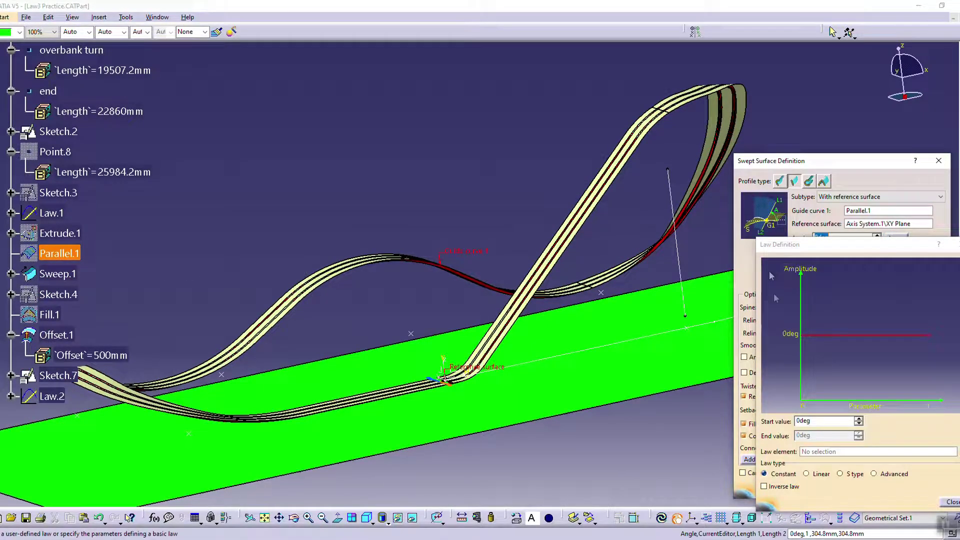
left_click(52, 396)
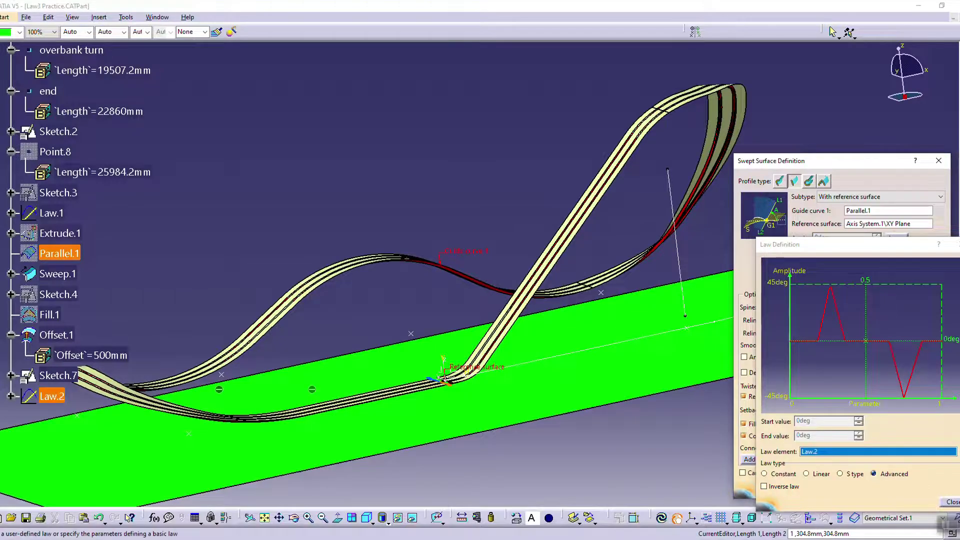
left_click(954, 502)
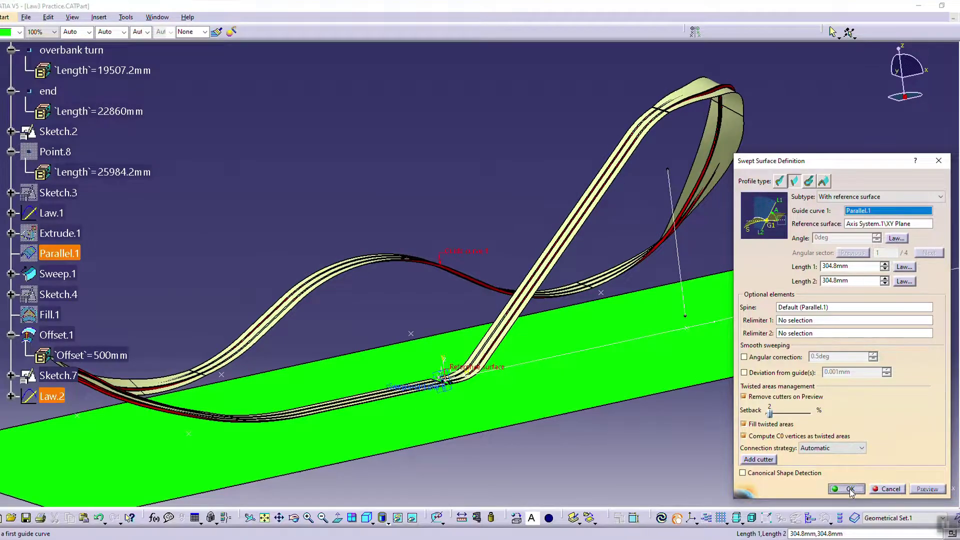
left_click(850, 489)
middle_click_drag(751, 268, 602, 294)
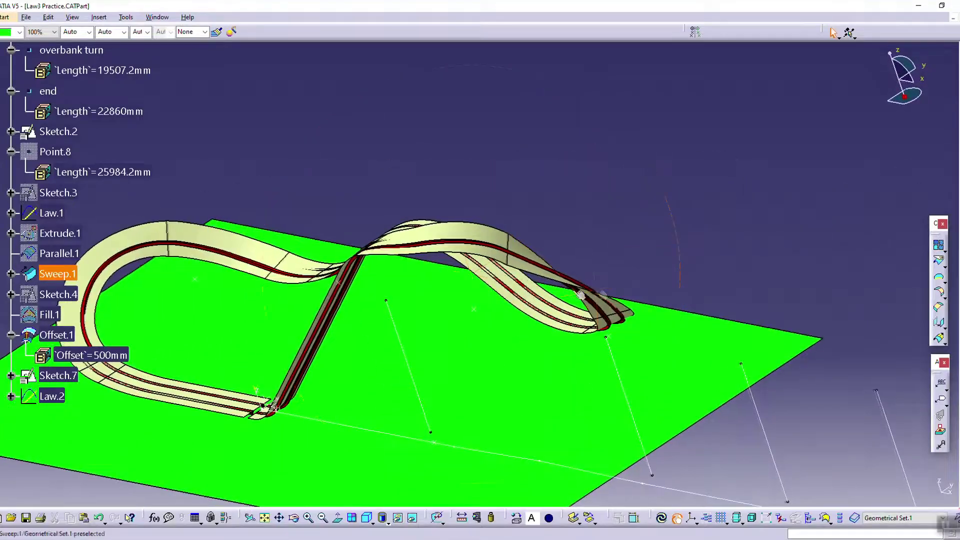
middle_click_drag(467, 317, 694, 323)
scroll(311, 356, "up", 1)
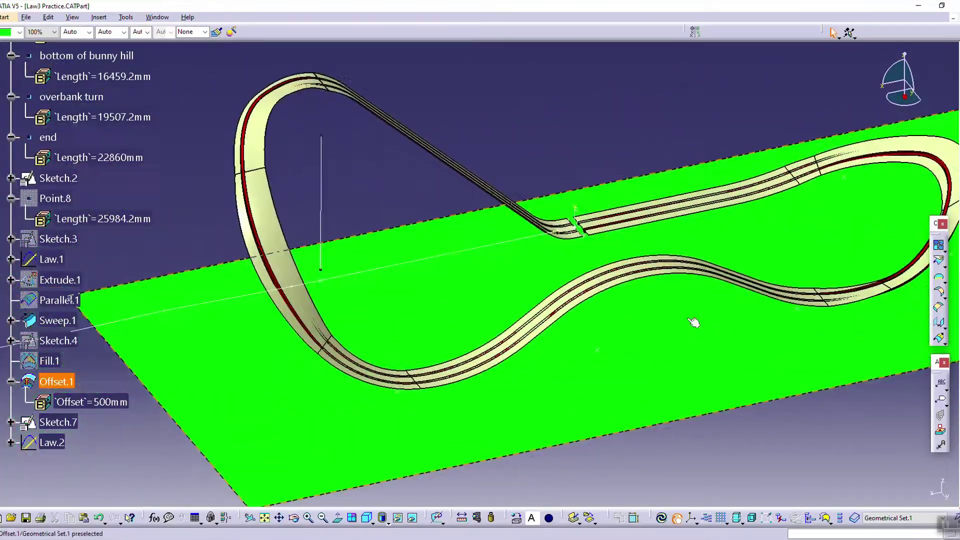
Step: Invert the advanced law Law.2 that controls Sweep.1's angle and apply the change to the swept surface
double_click(58, 444)
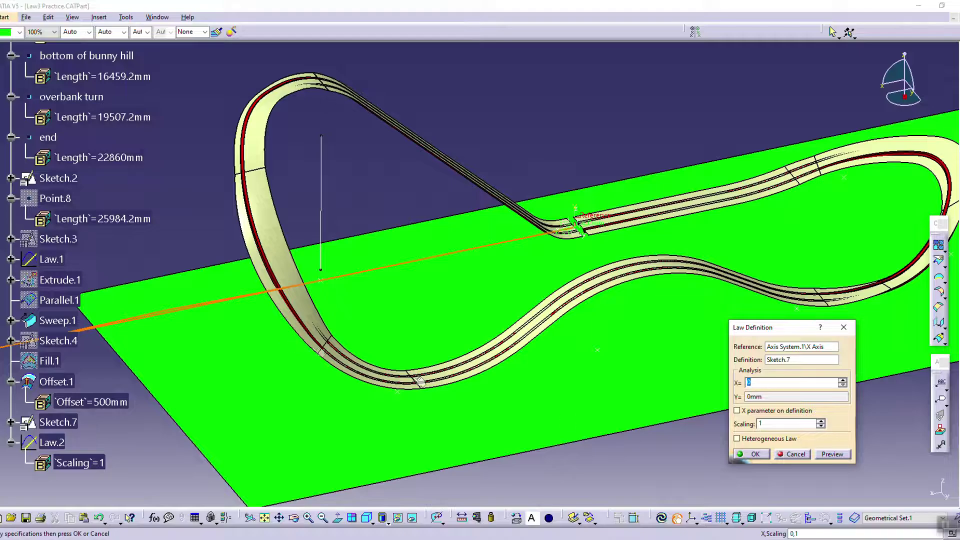
left_click(747, 455)
double_click(58, 320)
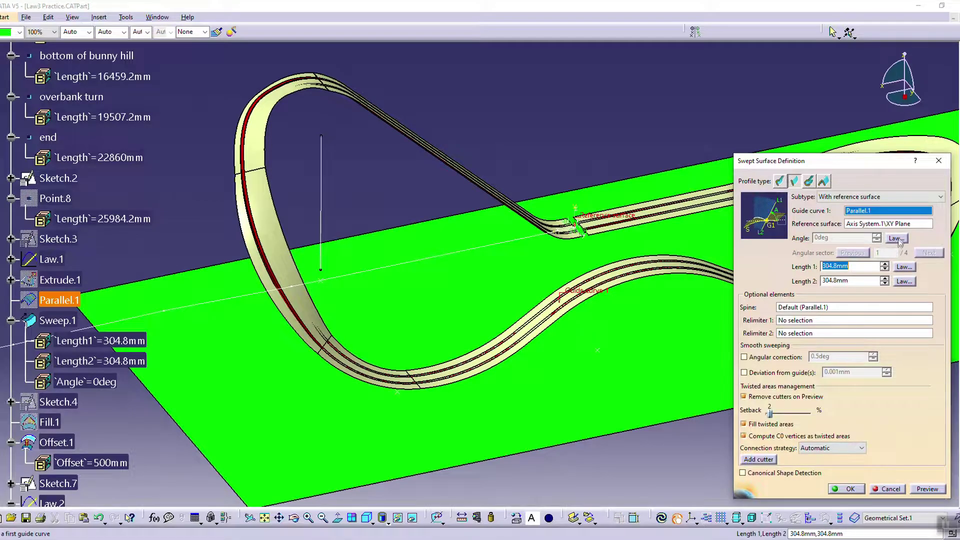
left_click(899, 239)
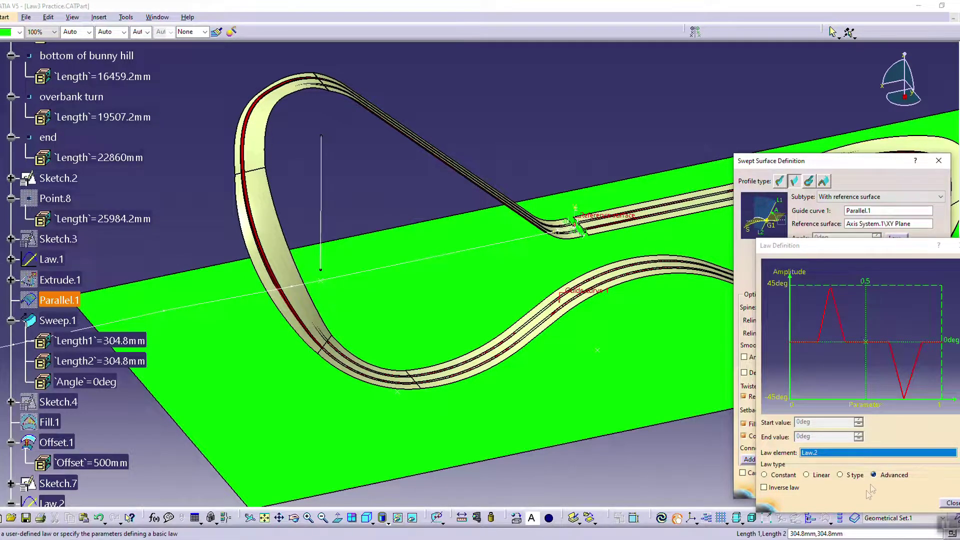
left_click(789, 488)
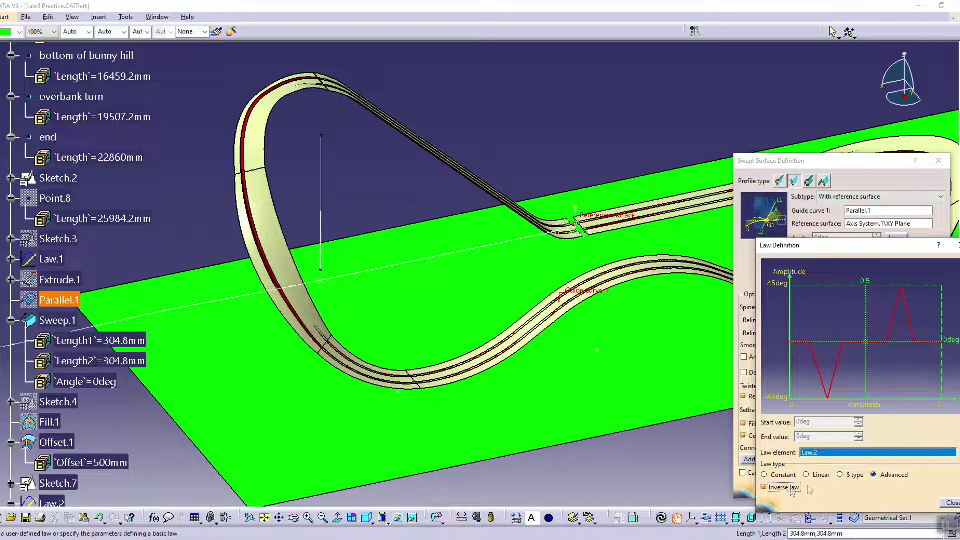
left_click(950, 504)
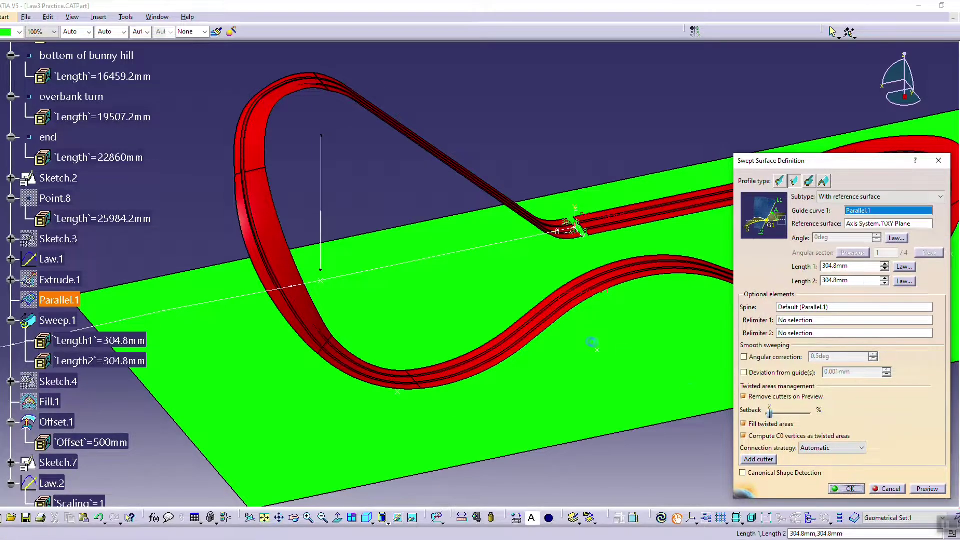
left_click(849, 489)
Step: Hide Sweep.1, update the part and inspect the banked rails from several angles
middle_click_drag(428, 283, 314, 196)
right_click(259, 95)
left_click(282, 114)
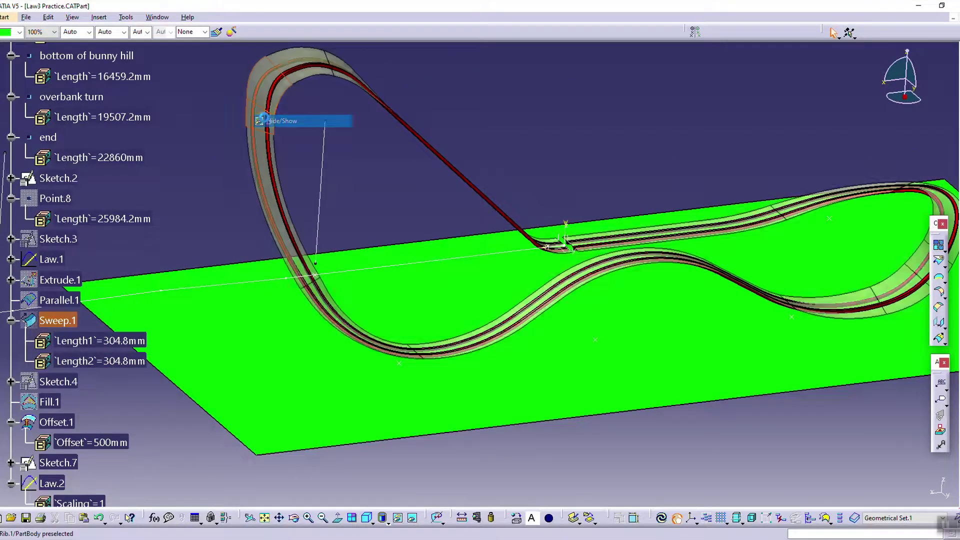
left_click(661, 517)
mouse_move(484, 285)
middle_mouse_down()
mouse_move(365, 260)
mouse_move(326, 266)
mouse_move(377, 246)
mouse_move(643, 316)
mouse_move(369, 300)
middle_mouse_up()
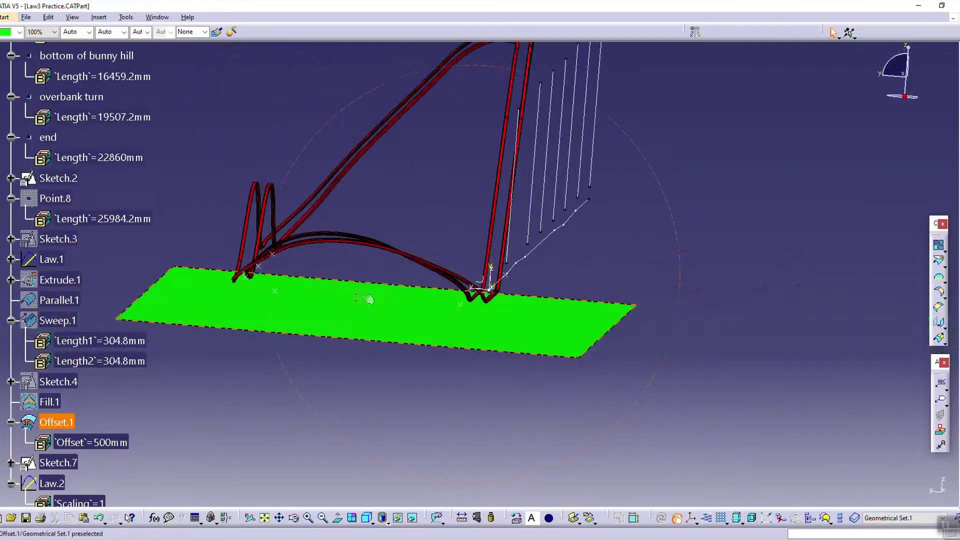
middle_click_drag(475, 187, 553, 322)
middle_click_drag(610, 283, 675, 317)
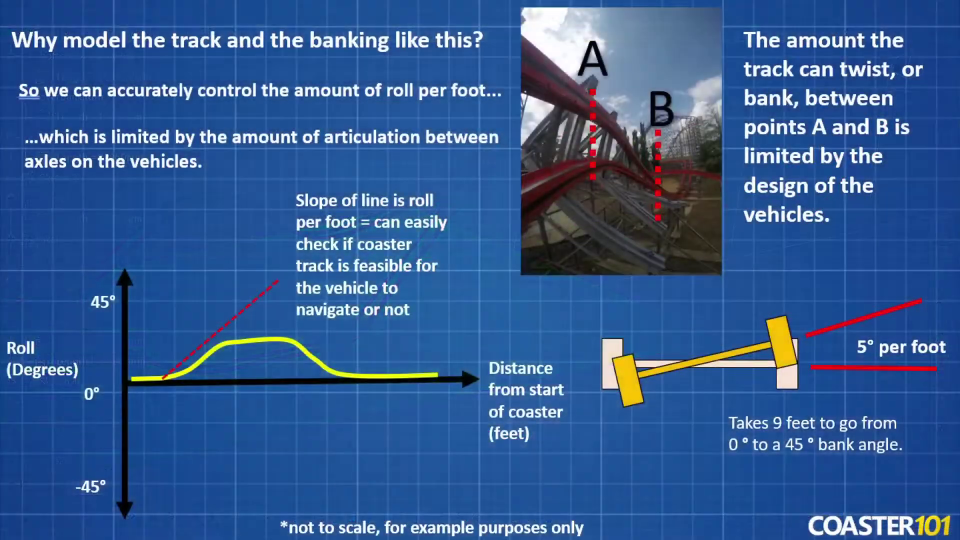
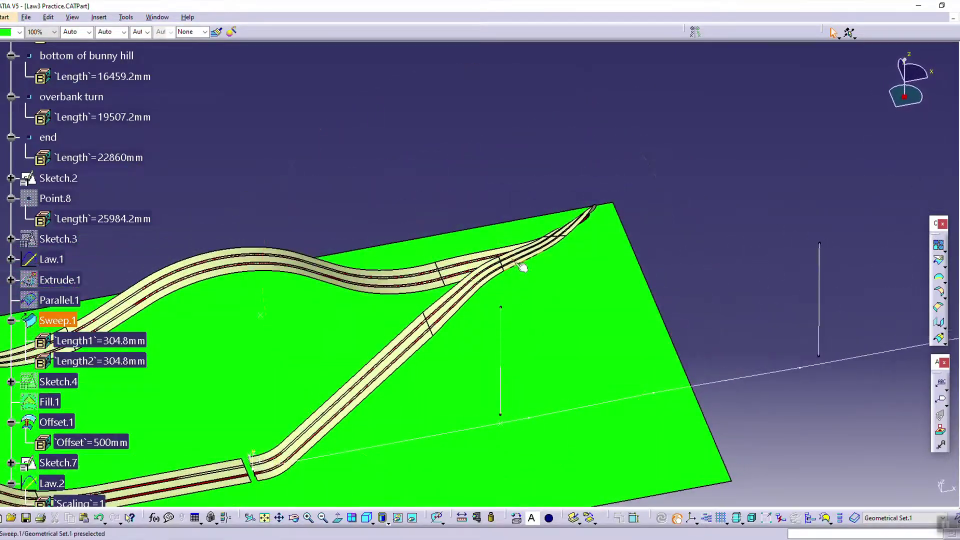
Step: Open Sketch.7 for editing and round the first peak of the angle profile with a corner radius of about 23911 mm
middle_click_drag(330, 338, 692, 235)
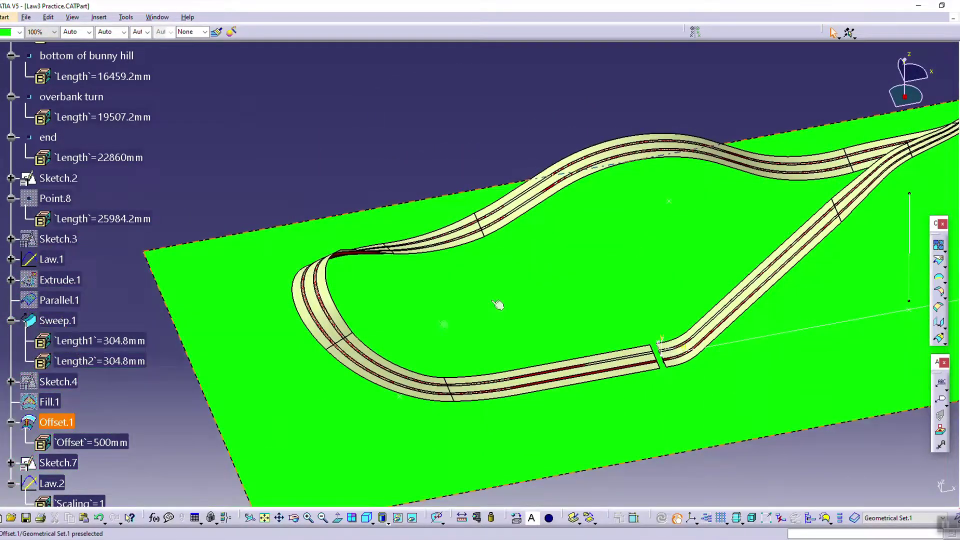
middle_click_drag(375, 298, 293, 337)
scroll(117, 364, "down", 3)
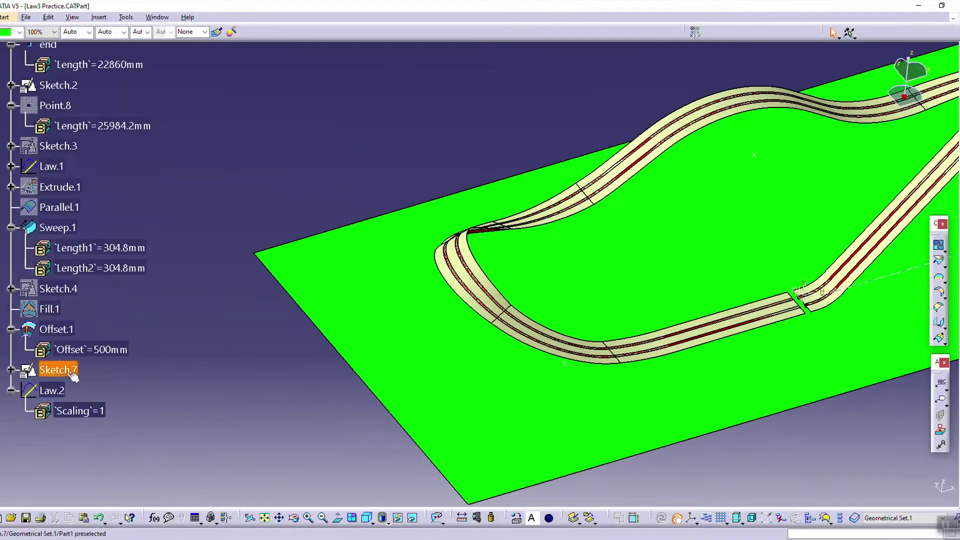
double_click(59, 370)
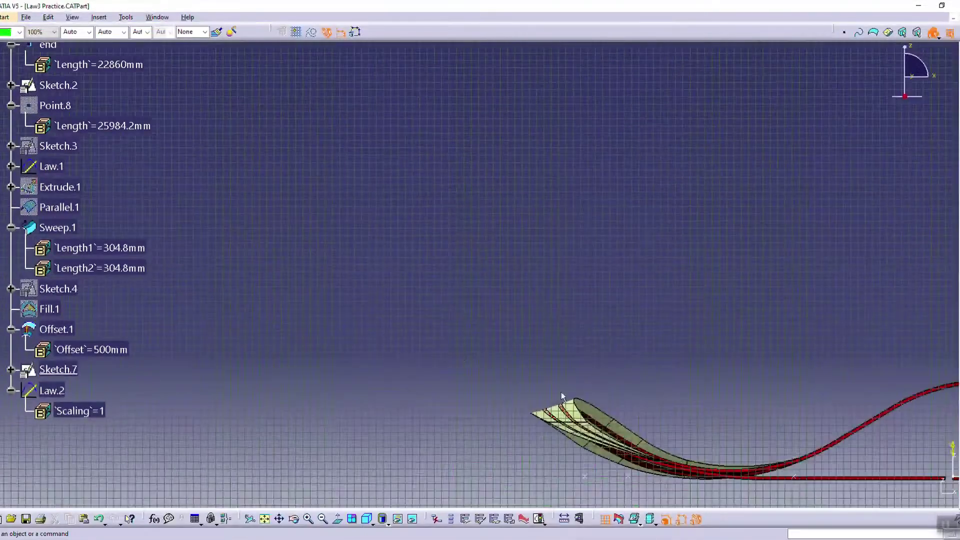
mouse_move(732, 374)
middle_mouse_down()
mouse_move(530, 328)
mouse_move(479, 328)
middle_mouse_up()
mouse_move(722, 337)
middle_mouse_down()
mouse_move(633, 280)
mouse_move(496, 305)
mouse_move(401, 233)
mouse_move(403, 219)
middle_mouse_up()
middle_click_drag(678, 280, 445, 296)
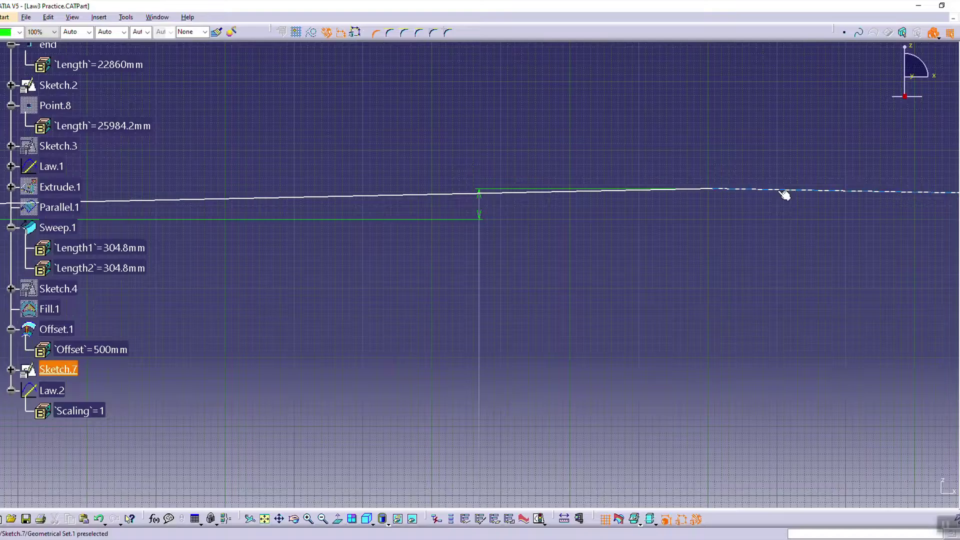
left_click(702, 194)
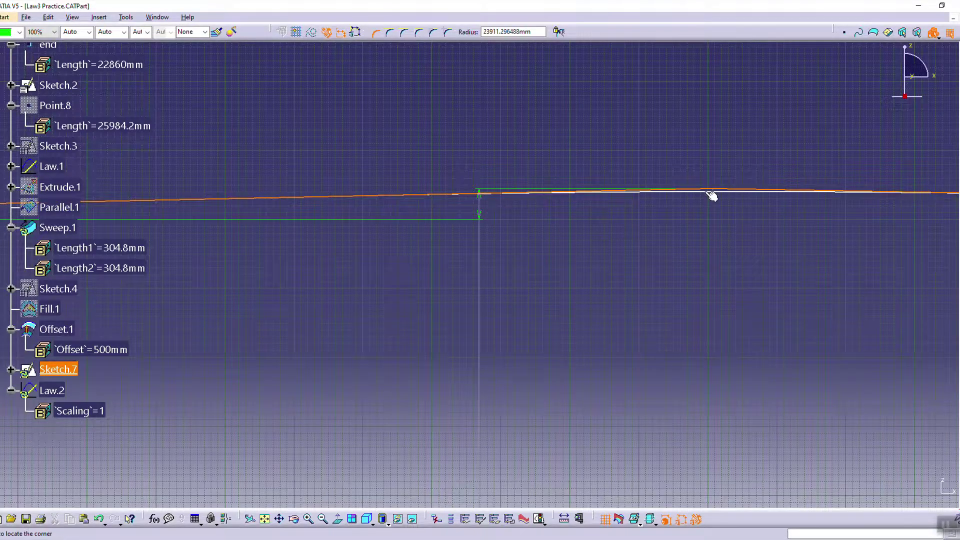
left_click(705, 194)
Step: Round the vertex where the profile starts rising to the first peak with a corner radius of about 42299 mm
middle_click_drag(502, 297, 943, 300)
middle_click_drag(250, 300, 682, 331)
middle_click_drag(233, 332, 656, 338)
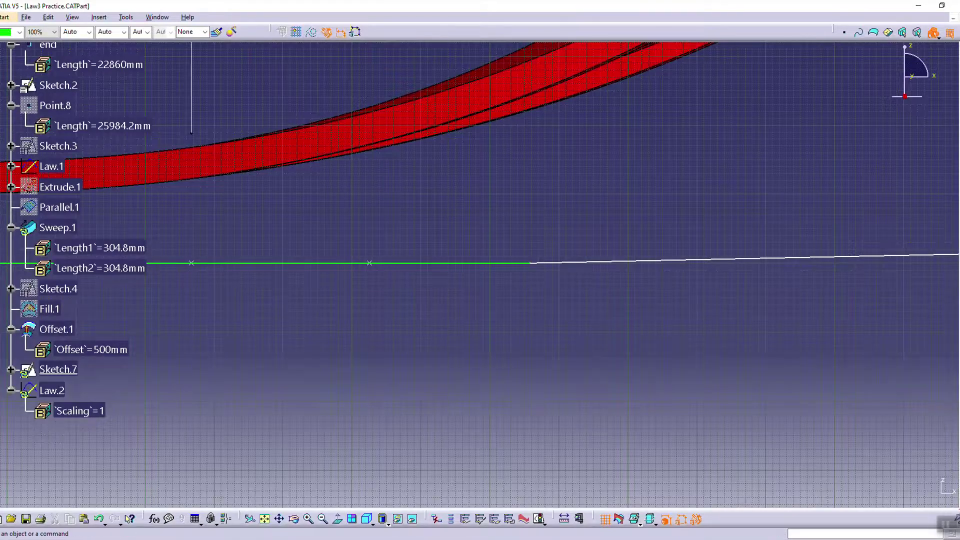
left_click(585, 262)
left_click(513, 263)
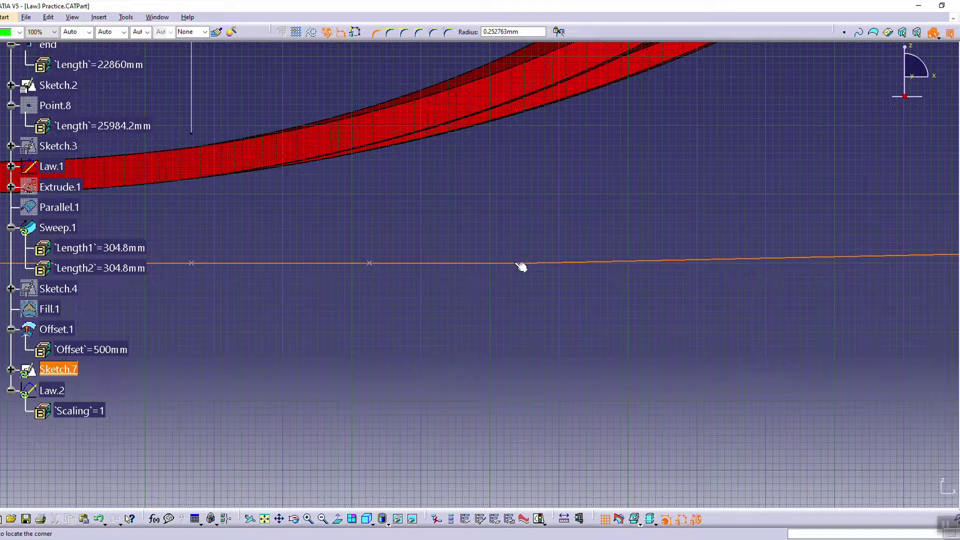
left_click(522, 265)
Step: Round the vertex where the first hump returns to the horizontal line with a corner radius of about 200987 mm
mouse_move(616, 298)
middle_mouse_down()
mouse_move(497, 261)
mouse_move(407, 313)
mouse_move(739, 313)
mouse_move(484, 303)
mouse_move(607, 303)
middle_mouse_up()
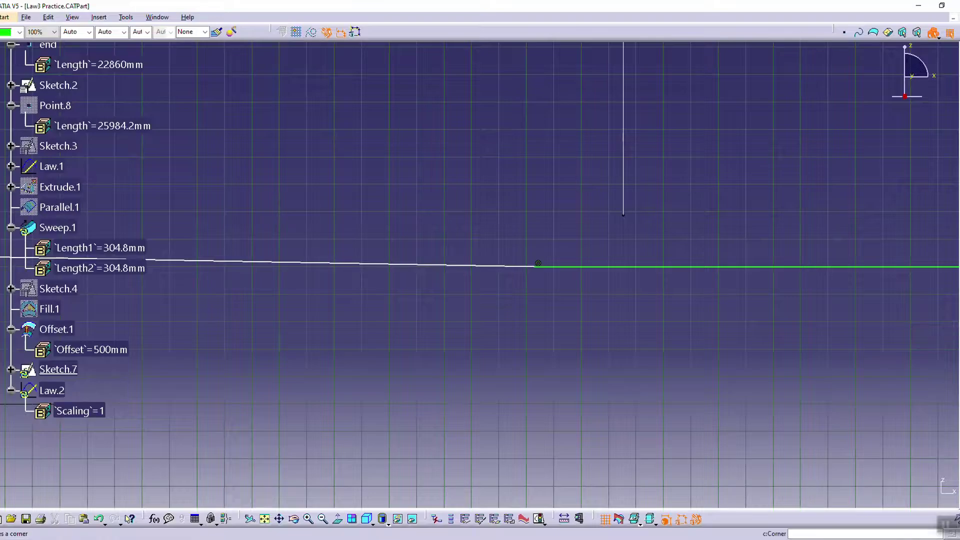
left_click(577, 268)
left_click(523, 271)
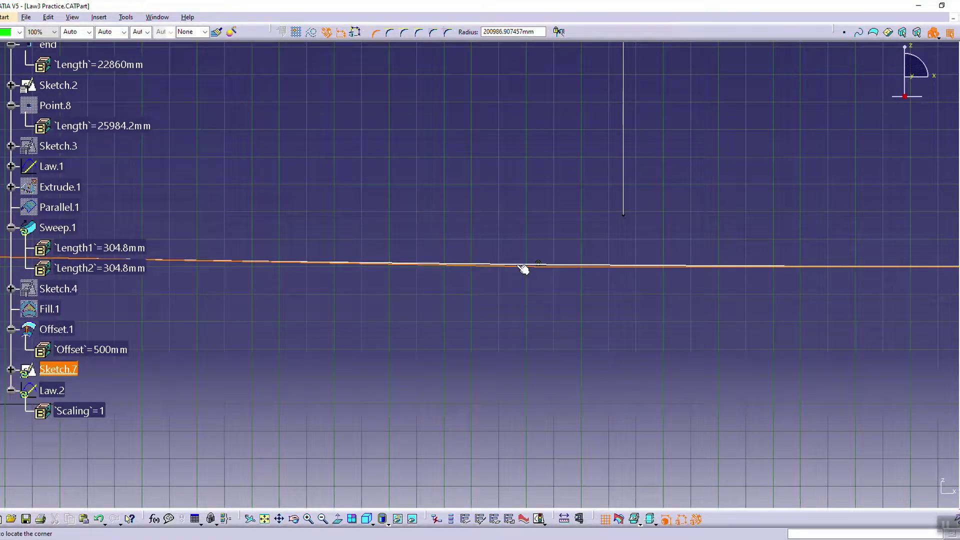
left_click(529, 312)
Step: Round the lowest point of the negative banking section with a corner radius of about 35114 mm
mouse_move(529, 311)
middle_mouse_down()
mouse_move(703, 335)
mouse_move(528, 323)
mouse_move(371, 332)
middle_mouse_up()
middle_click_drag(553, 351, 601, 268)
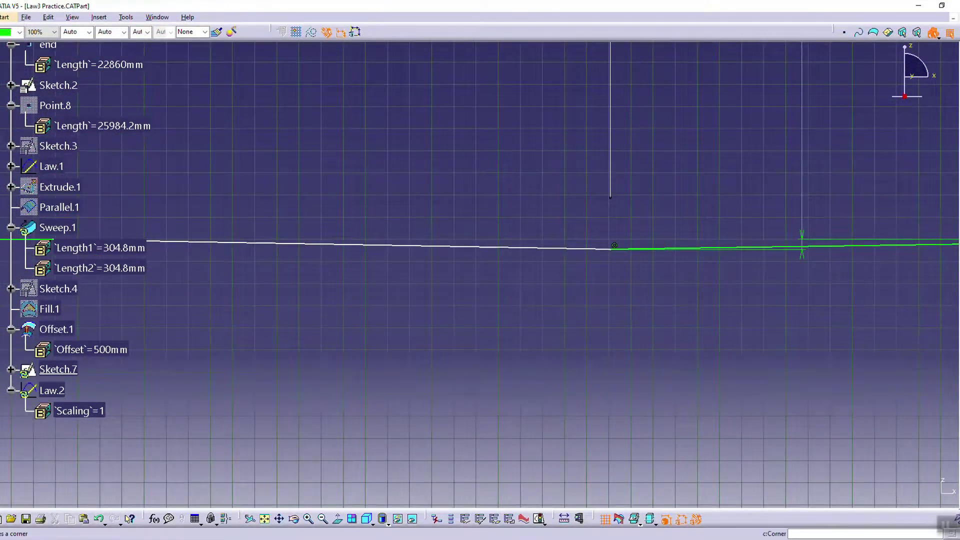
left_click(605, 249)
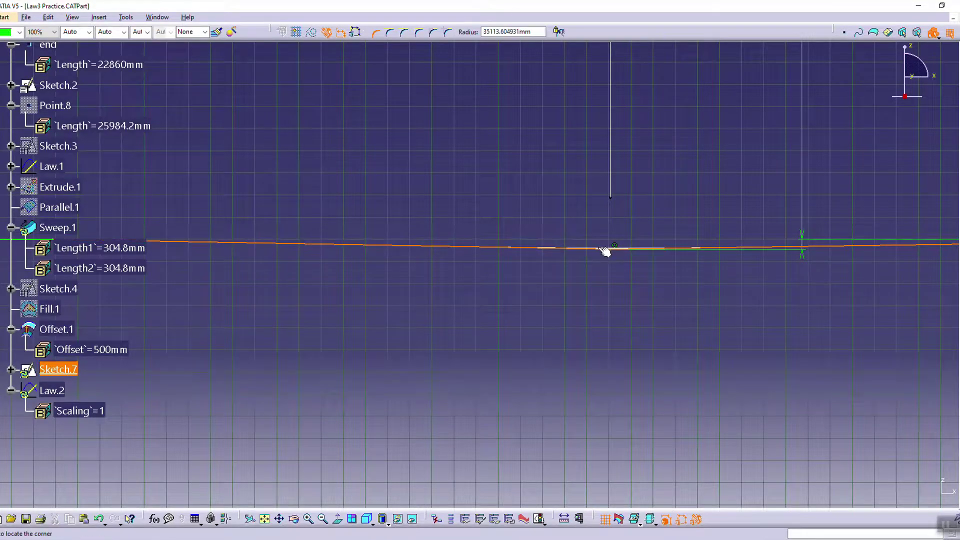
left_click(606, 250)
Step: Round the vertex where the profile starts descending into the negative banking with a corner radius of about 140195 mm
middle_click_drag(551, 279, 868, 345)
left_click(858, 33)
left_click(544, 309)
left_click(502, 304)
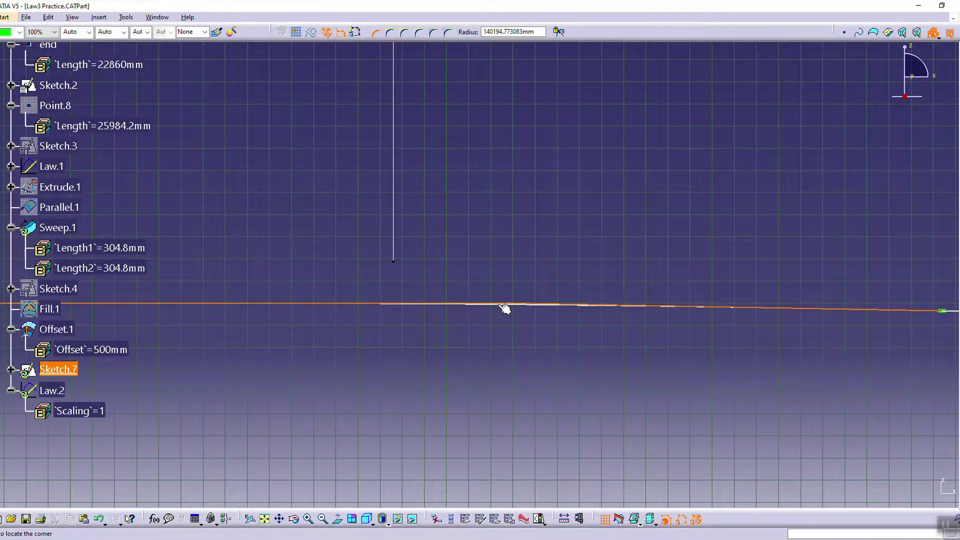
left_click(507, 312)
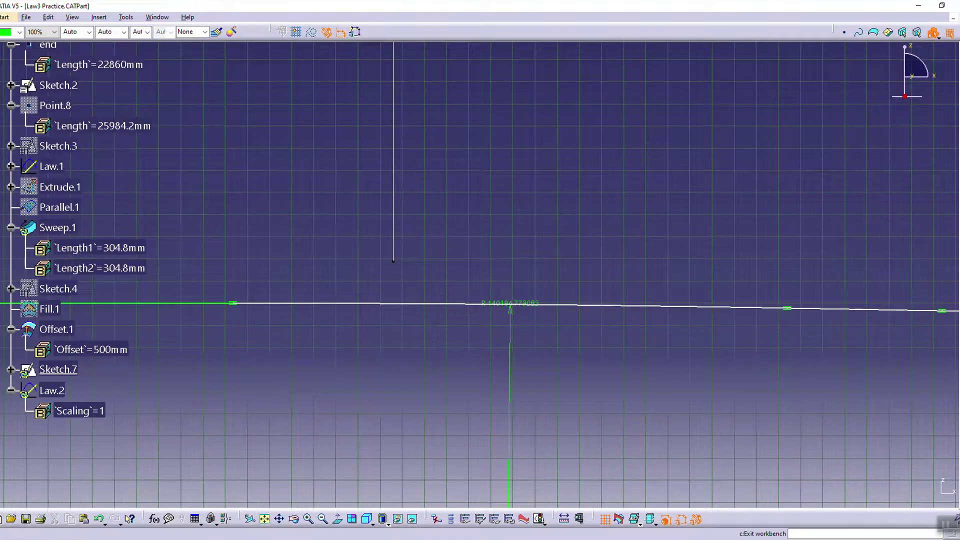
Step: Exit the sketch, update the part with the rounded angle profile and inspect the track surface
left_click(950, 33)
left_click(662, 518)
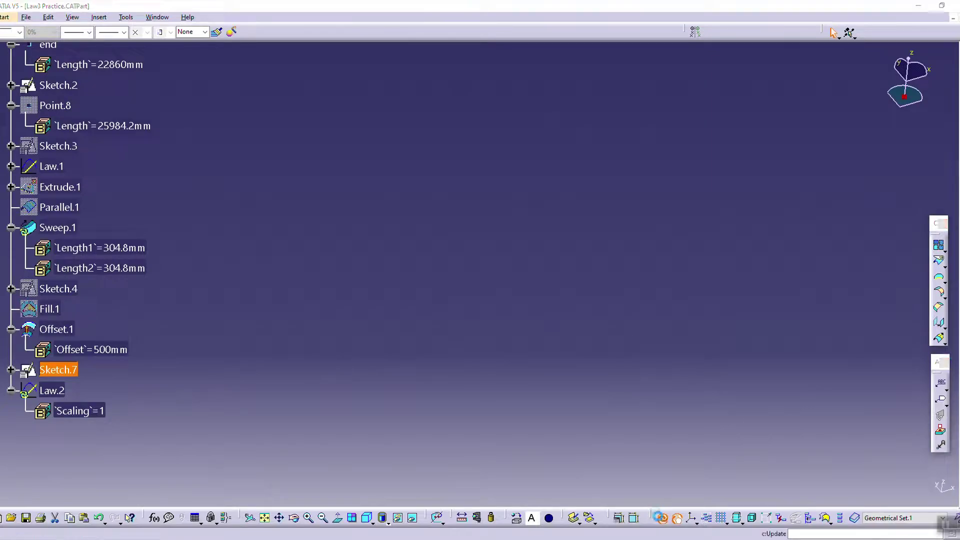
middle_click_drag(433, 286, 404, 251)
middle_click_drag(405, 322, 601, 380)
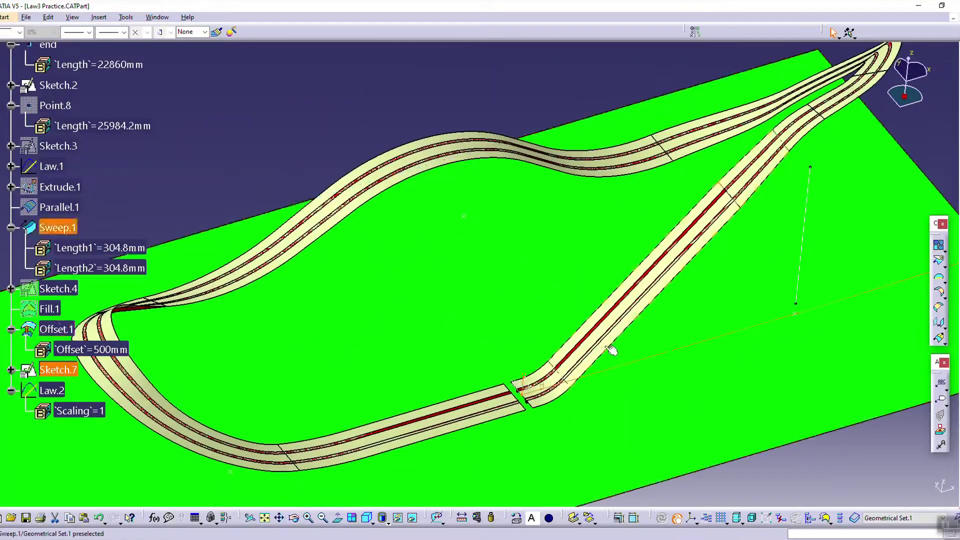
Step: Hide the Sweep.1 surface and inspect the rails with the smoothed banking
right_click(257, 279)
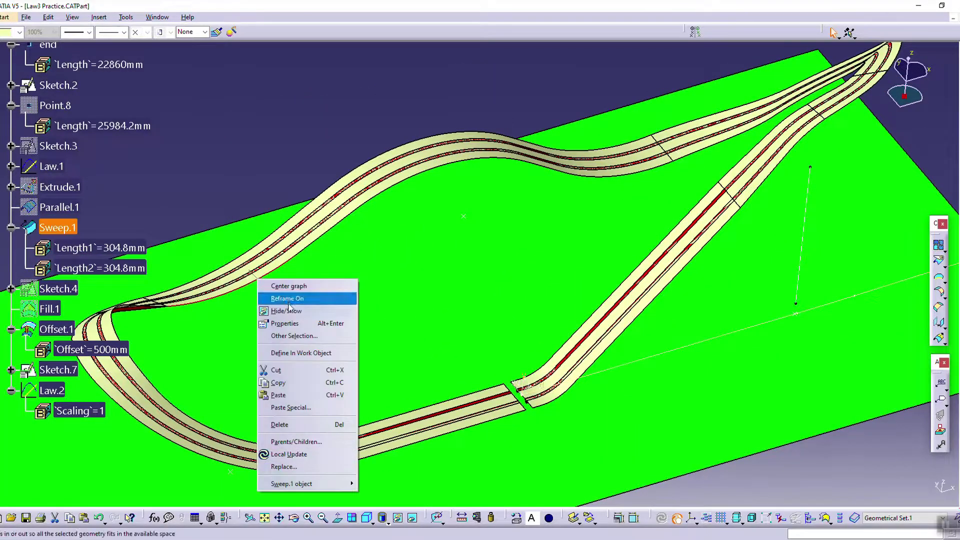
left_click(280, 309)
middle_click_drag(513, 308, 463, 329)
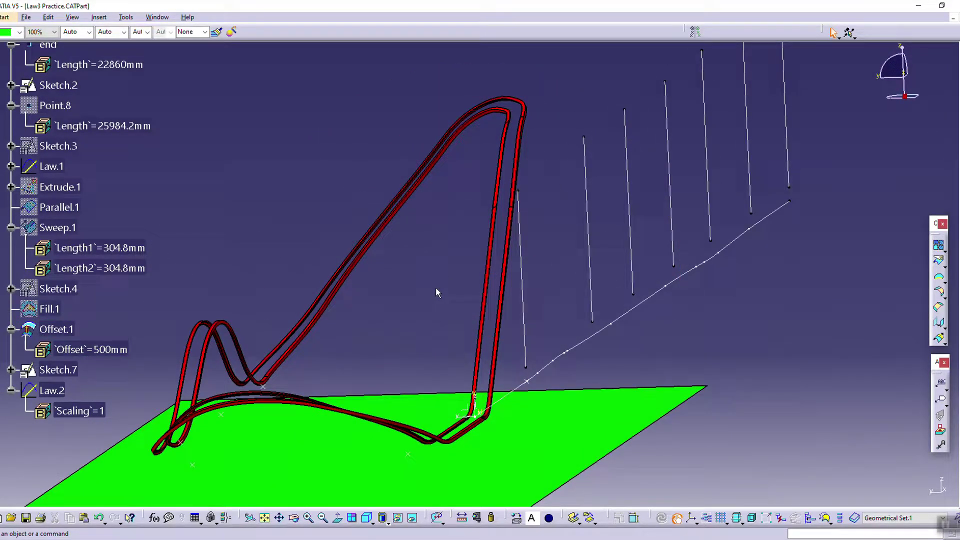
Step: Reopen Sketch.7 for editing and bring the first hump of the angle profile into view
left_click(70, 370)
middle_click_drag(375, 285, 412, 235)
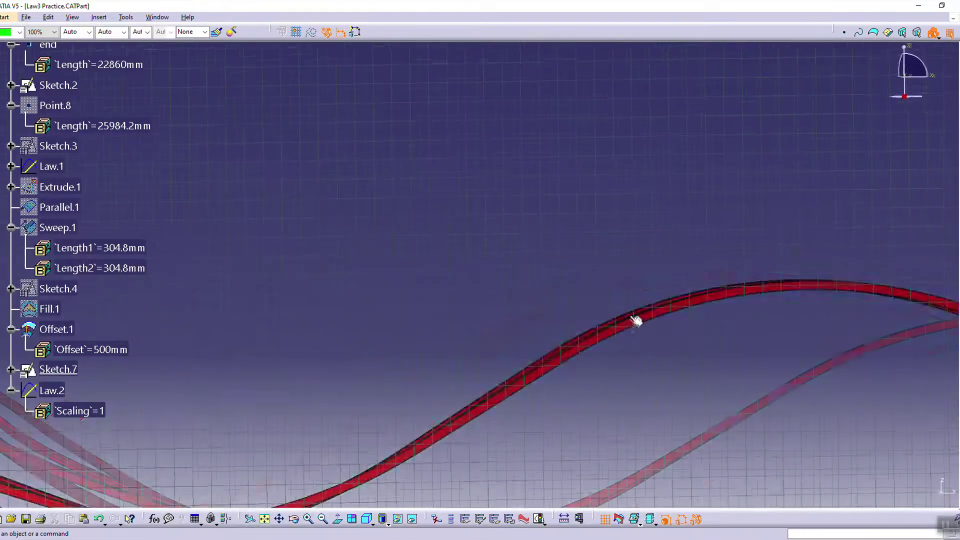
mouse_move(770, 340)
middle_mouse_down()
mouse_move(555, 326)
mouse_move(574, 295)
middle_mouse_up()
Step: Try a height of 75 mm for the first peak, shift its geometry, and undo these changes
double_click(552, 312)
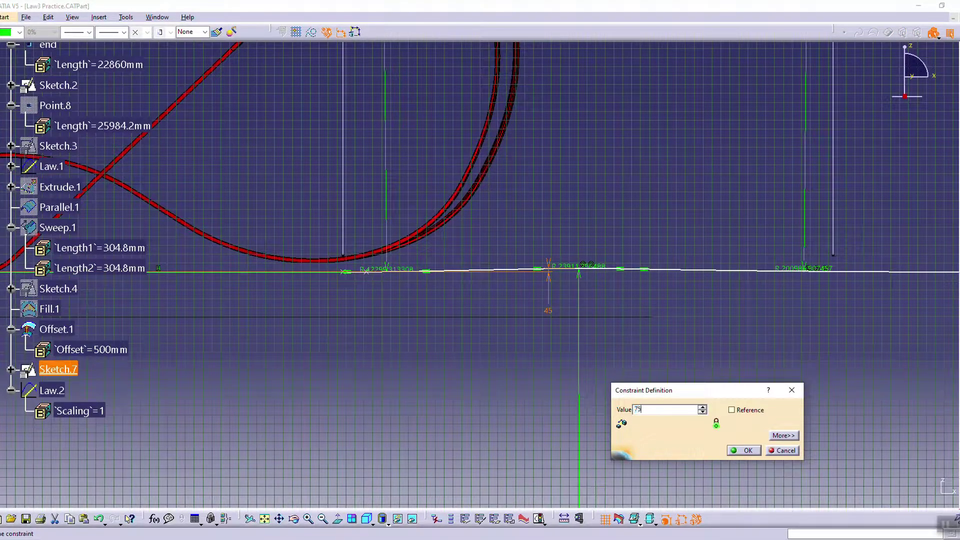
key("Return")
middle_click_drag(515, 359, 584, 358)
left_click_drag(549, 269, 586, 266)
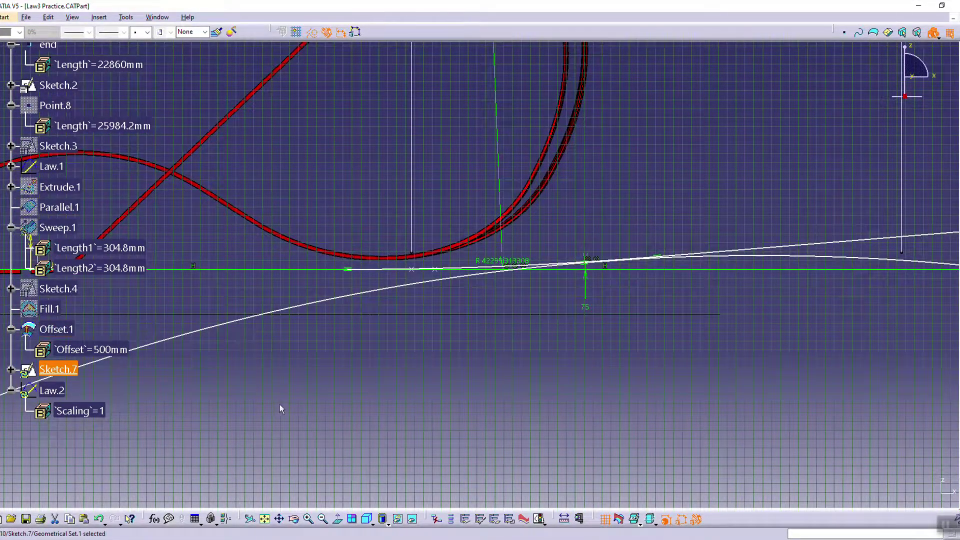
left_click(100, 520)
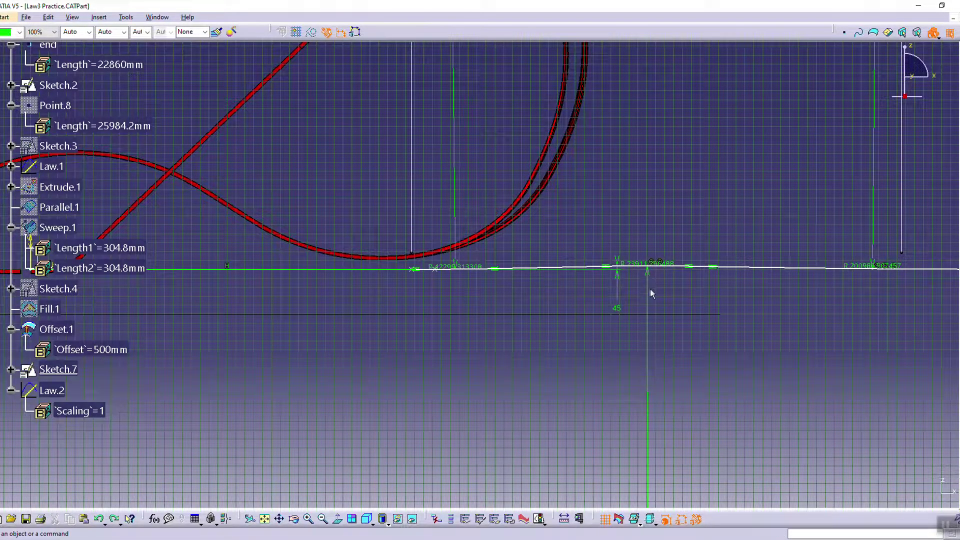
Step: Set the first peak's height to 55 mm and shift the whole first hump farther along the profile
double_click(619, 307)
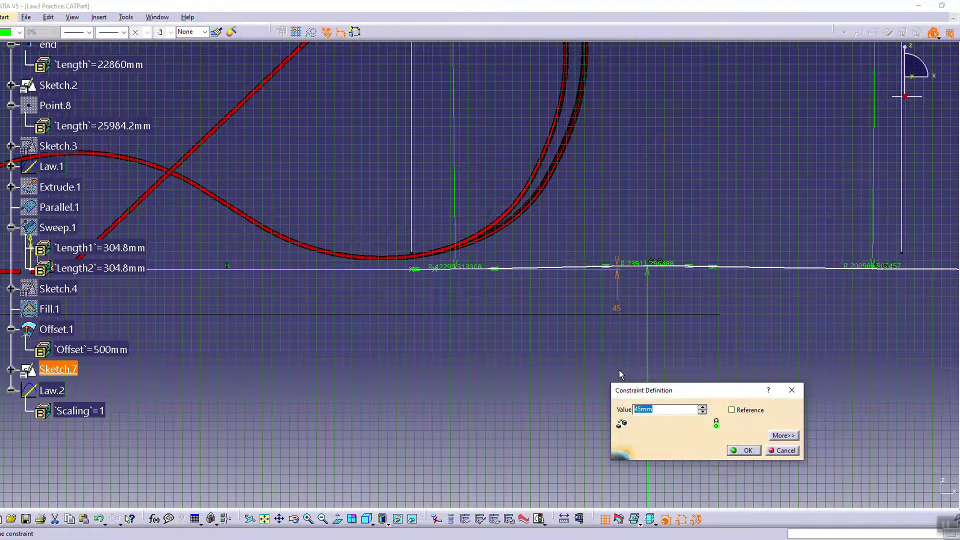
key("Return")
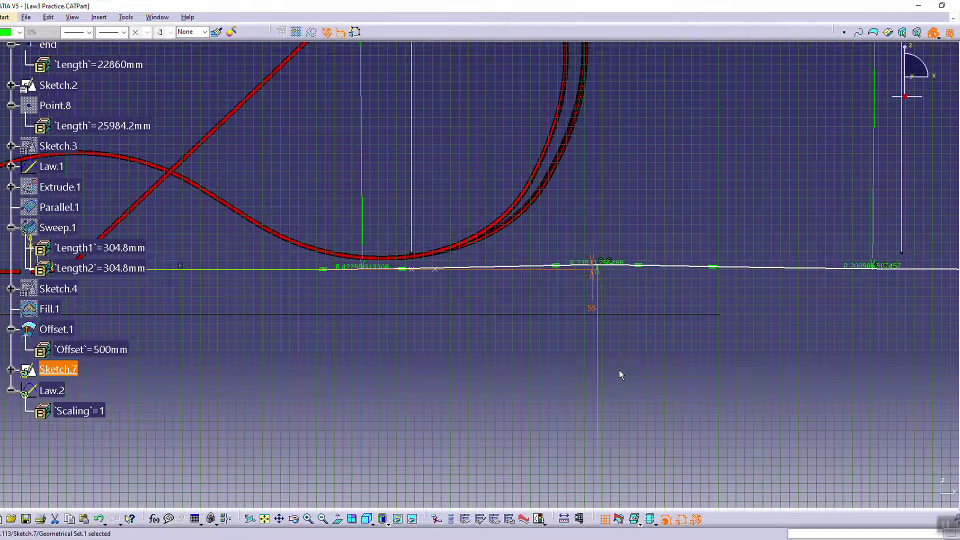
mouse_move(685, 296)
middle_mouse_down("ctrl")
mouse_move(686, 314)
mouse_move(768, 318)
mouse_move(659, 308)
middle_mouse_up("ctrl")
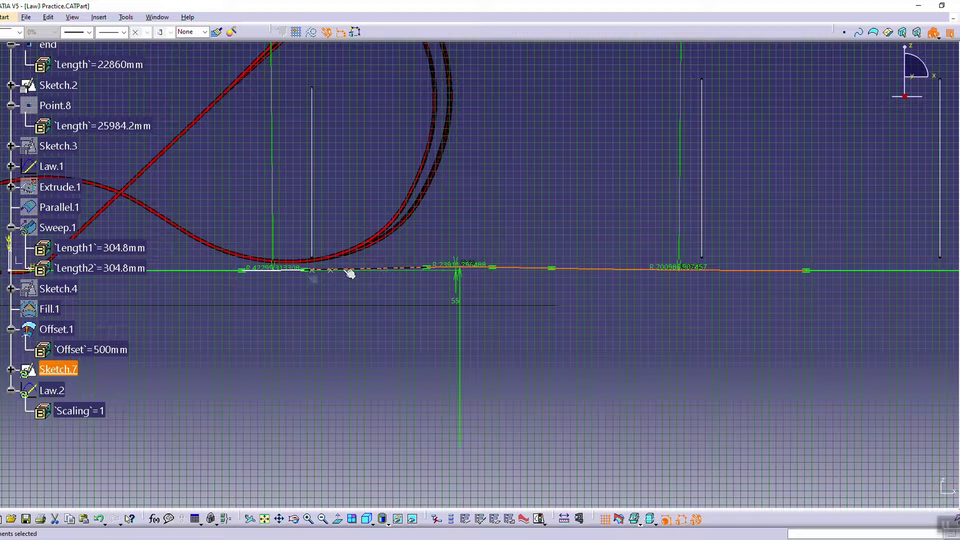
left_click_drag(412, 270, 481, 269)
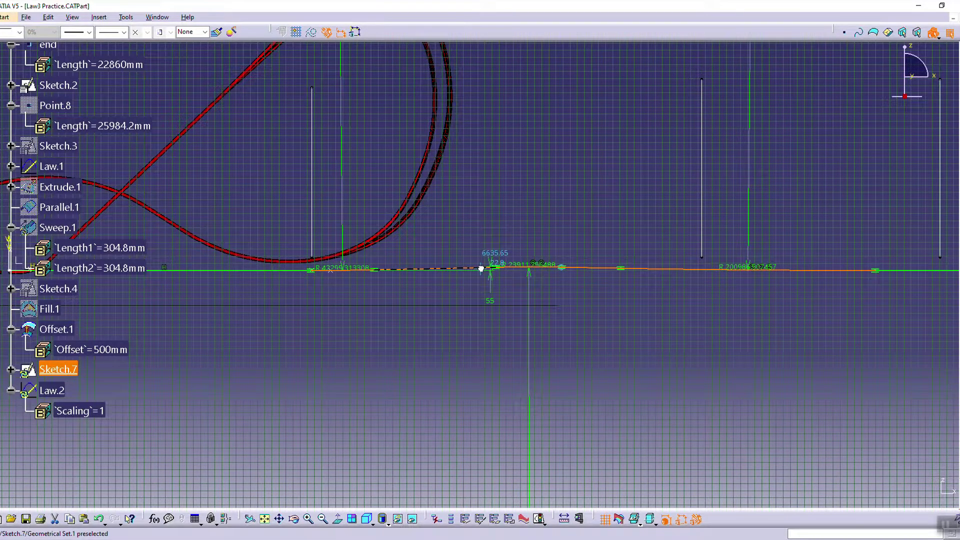
left_click(610, 335)
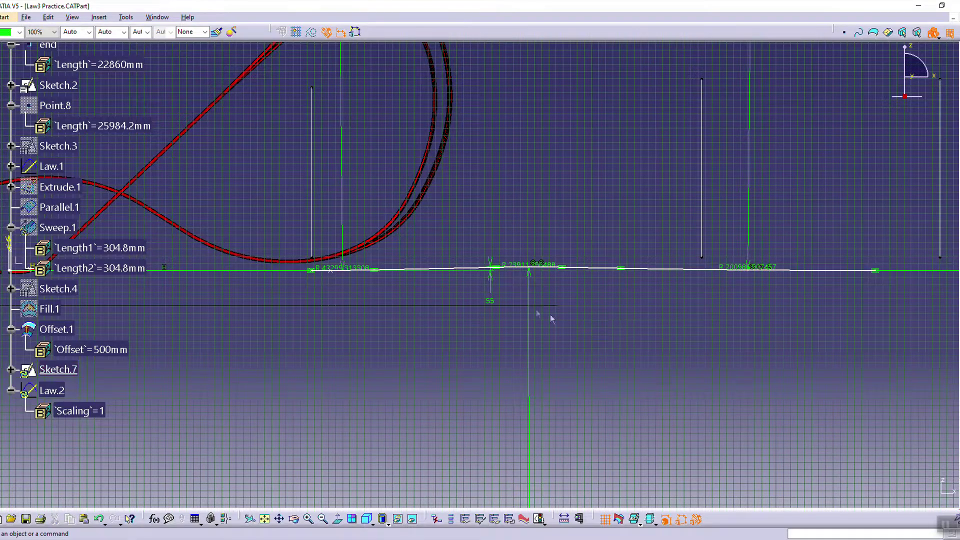
Step: Set the first peak's height in the angle profile to 60 mm, exit the sketch and update the part
double_click(492, 302)
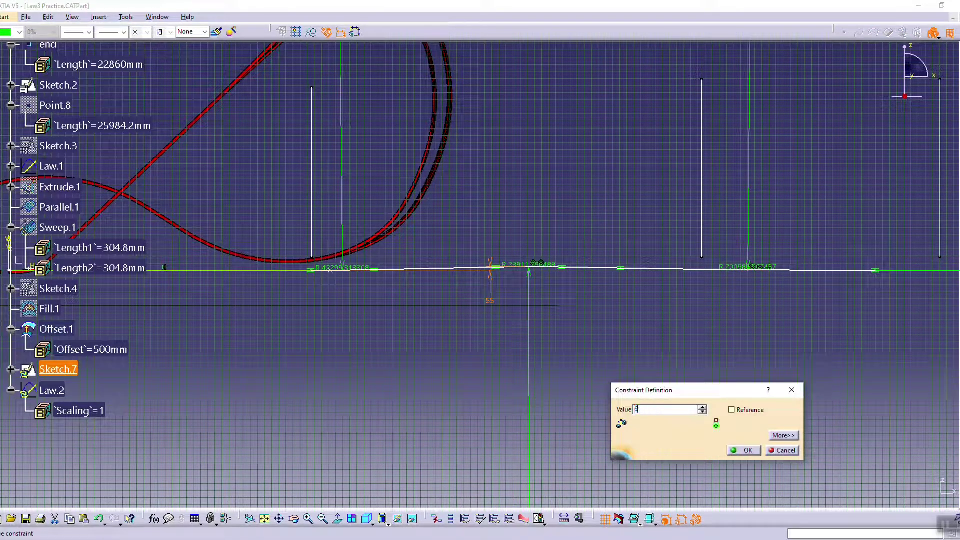
key("Return")
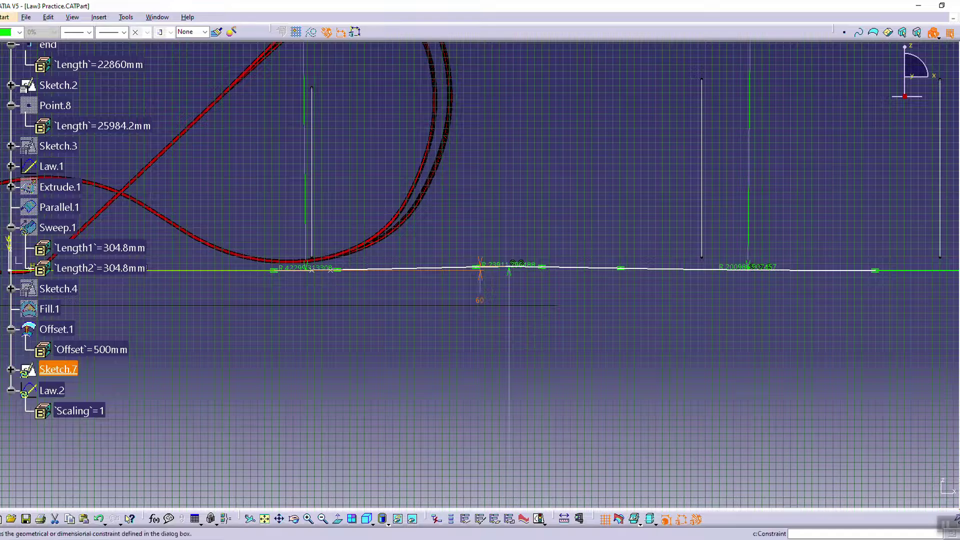
left_click(957, 74)
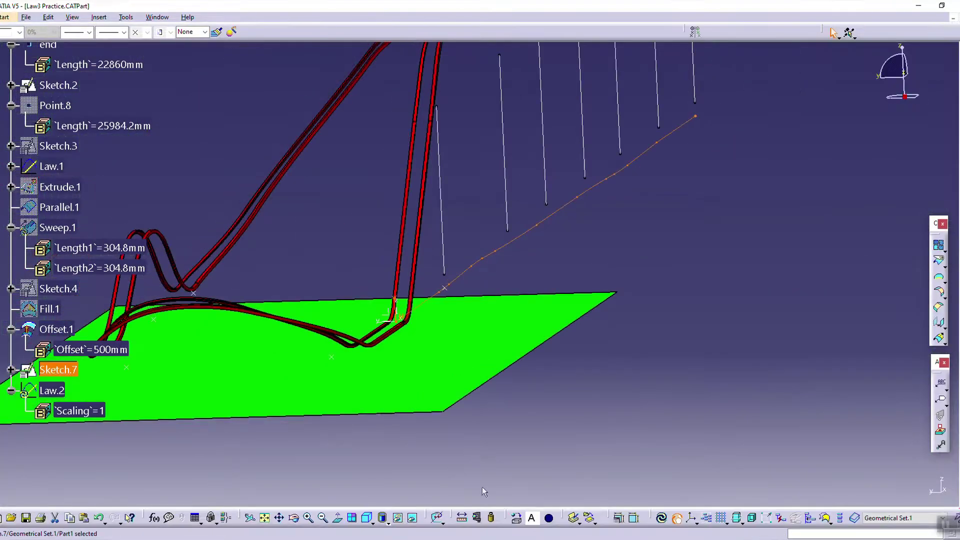
left_click(662, 521)
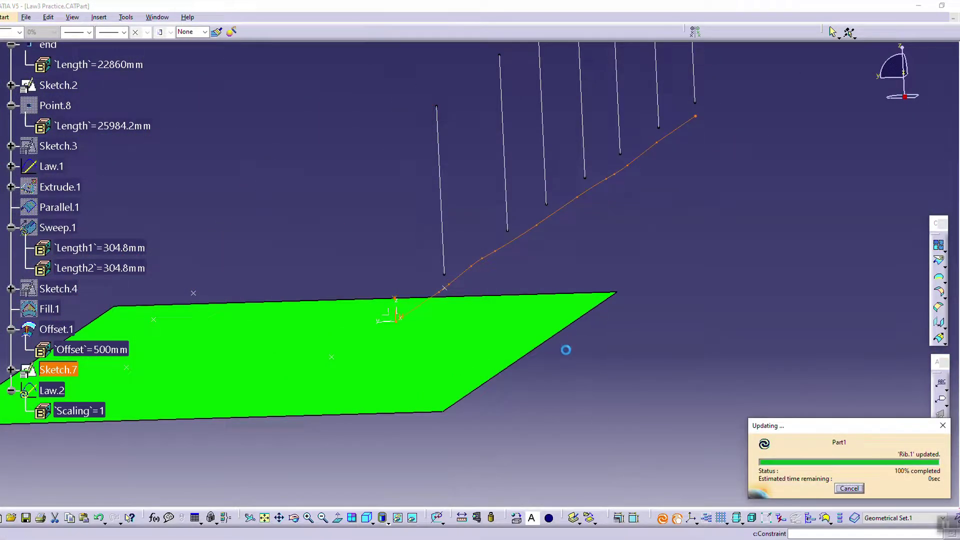
middle_click_drag(539, 243, 594, 304)
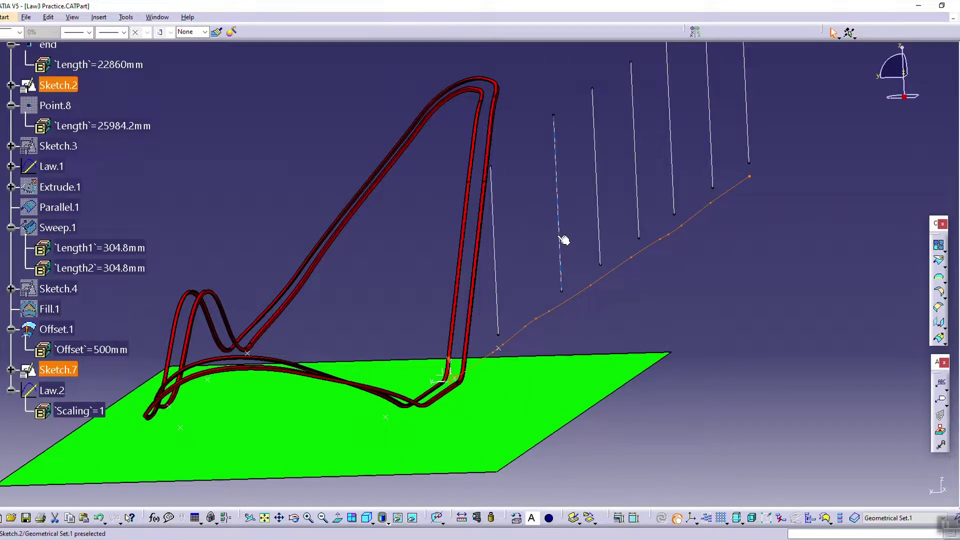
middle_click_drag(365, 220, 467, 291)
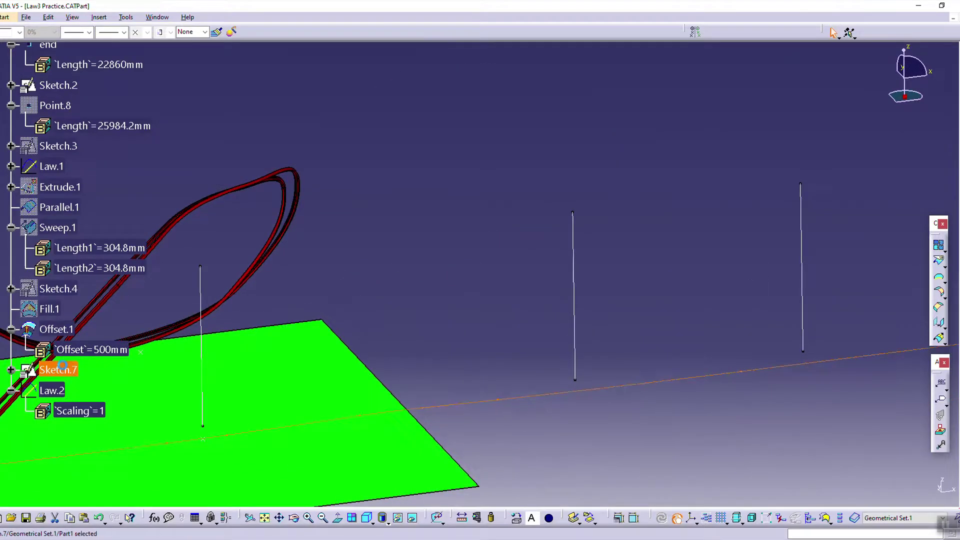
Step: Reopen Sketch.7 and sketch a two-line hump about 97 mm high on the flat baseline section after the first hump
double_click(59, 370)
mouse_move(724, 364)
middle_mouse_down()
mouse_move(494, 350)
mouse_move(488, 398)
mouse_move(593, 367)
middle_mouse_up()
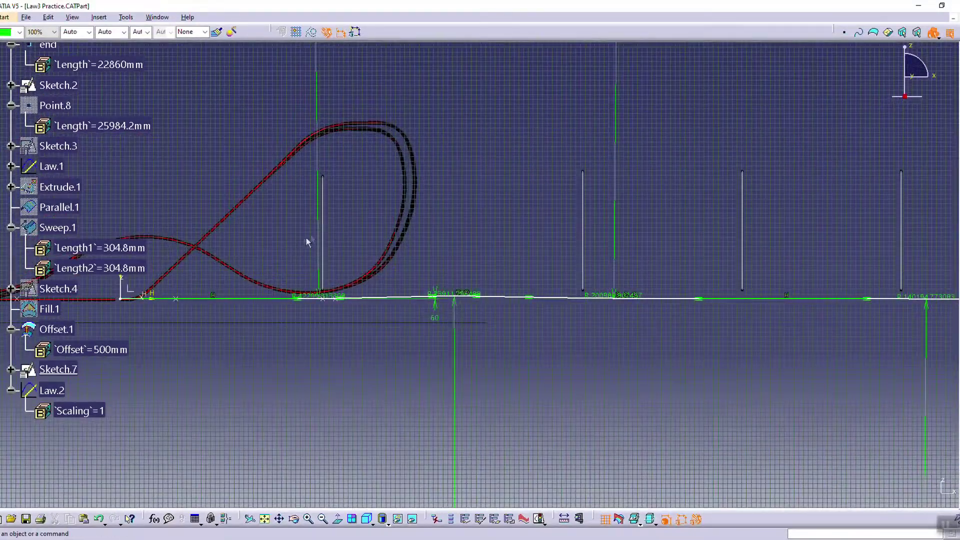
mouse_move(559, 293)
middle_mouse_down()
mouse_move(590, 314)
mouse_move(478, 317)
mouse_move(503, 260)
mouse_move(598, 396)
mouse_move(512, 320)
middle_mouse_up()
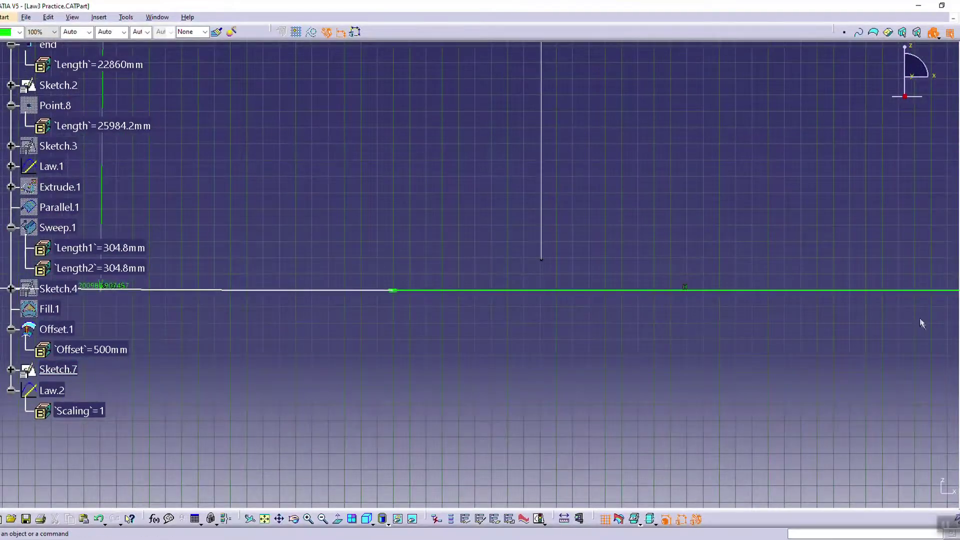
left_click(959, 150)
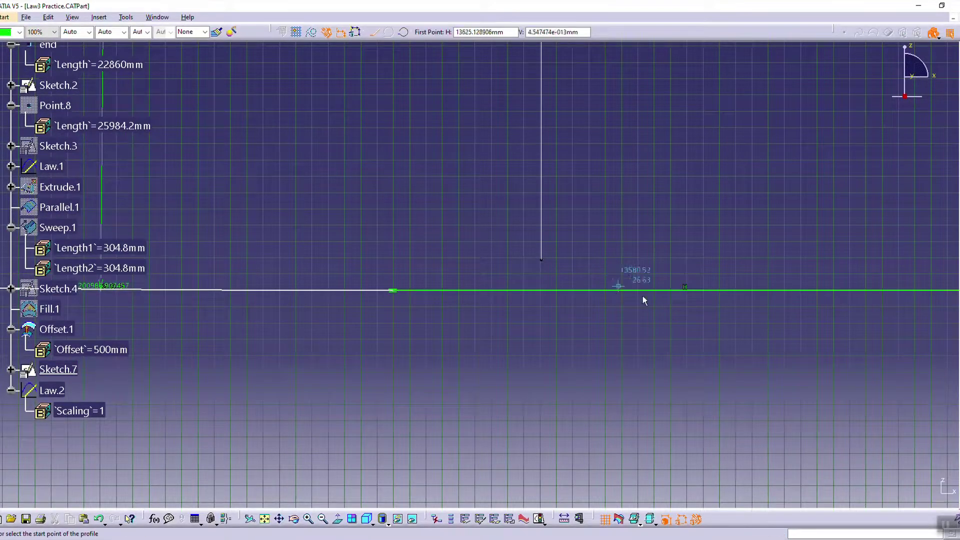
left_click(701, 291)
left_click(541, 276)
left_click(424, 289)
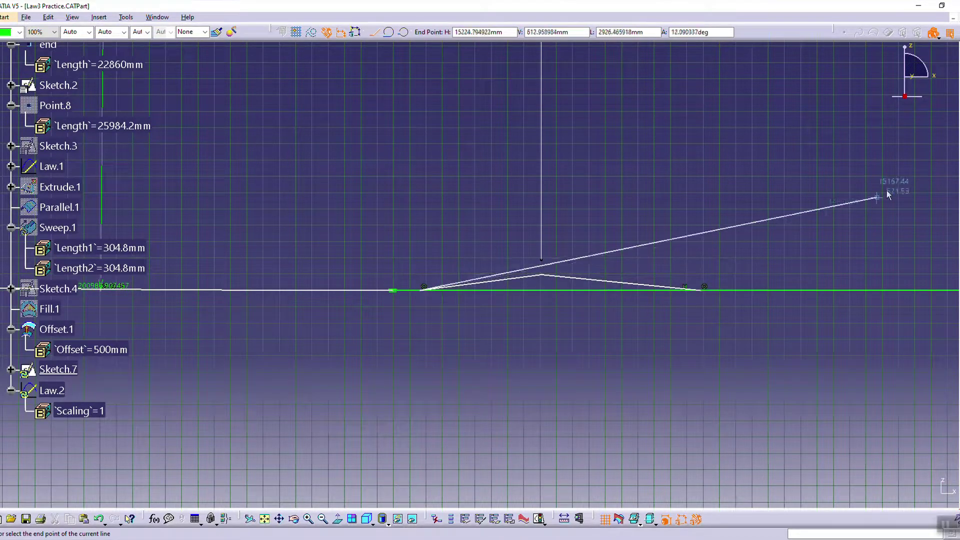
left_click(956, 145)
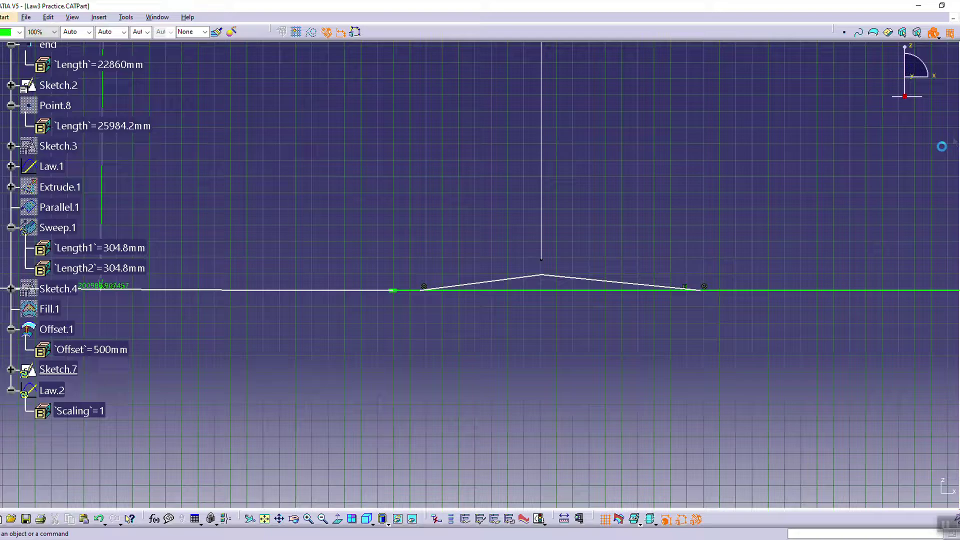
Step: Constrain the new peak's height above the baseline to 25 mm and shift the peak back to the hump's middle
left_click(542, 274)
left_click(554, 294)
left_click(538, 327)
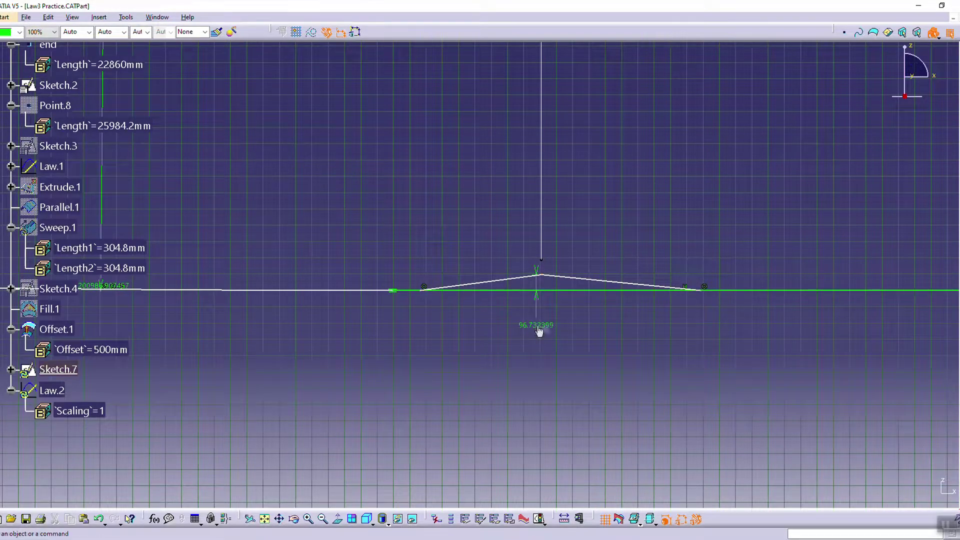
double_click(536, 326)
type("25")
key("Return")
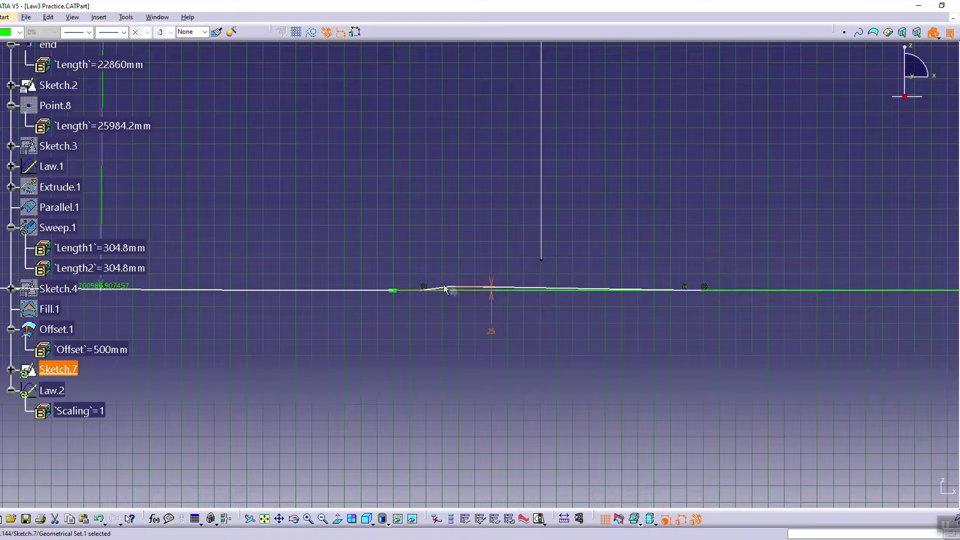
left_click_drag(452, 287, 548, 288)
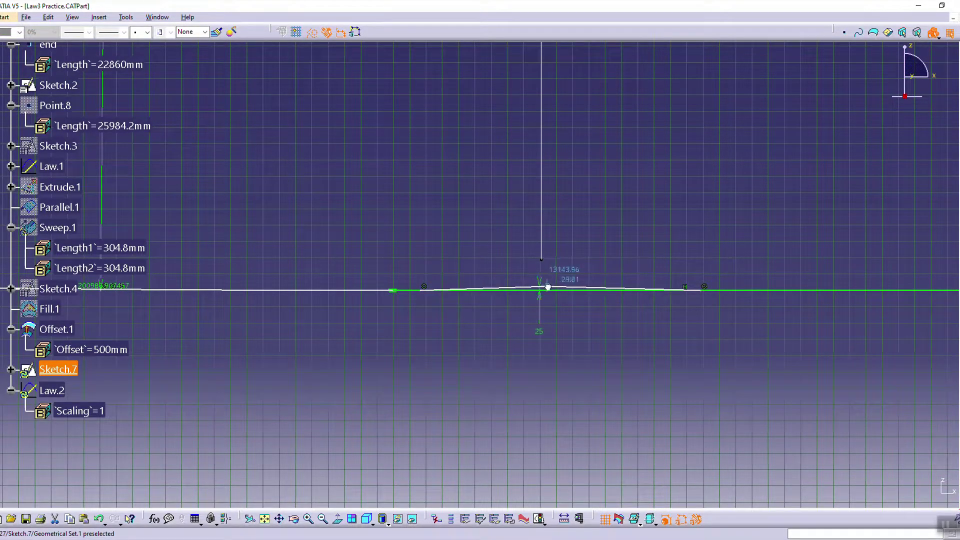
Step: Trim away the baseline segment beneath the new 25 mm hump
left_click(883, 364)
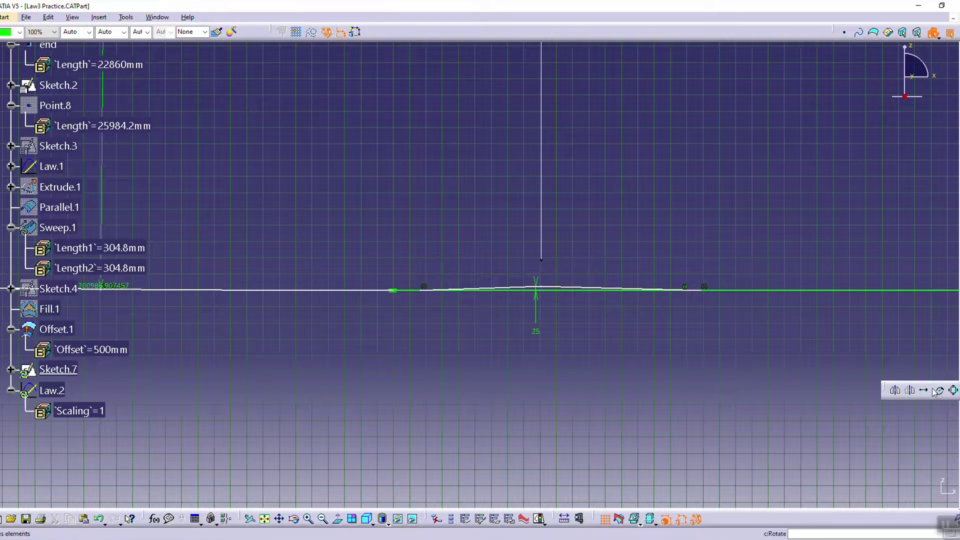
left_click(959, 379)
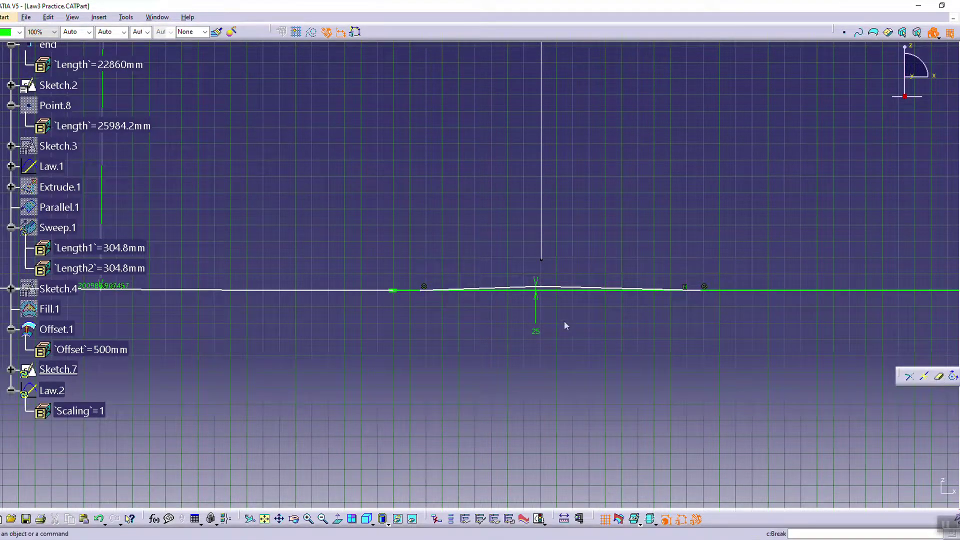
left_click(550, 290)
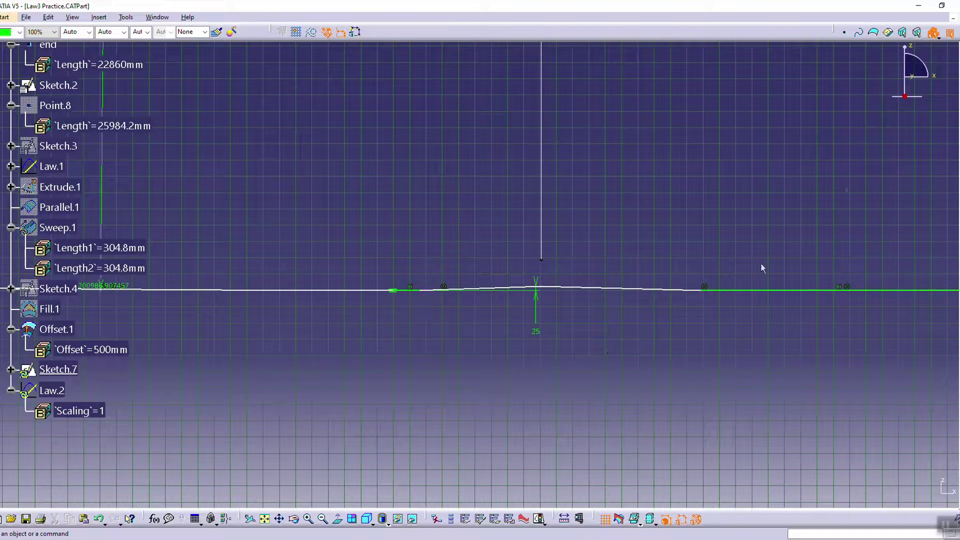
Step: Exit Sketch.7, update the part and inspect how the added hump banks the rails around the lower curves
left_click(955, 83)
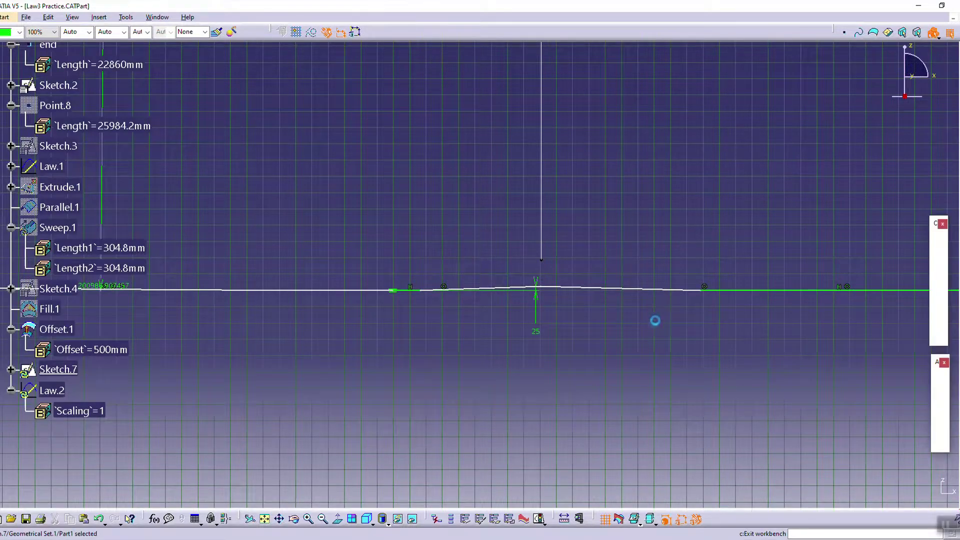
middle_click_drag(554, 352, 618, 479)
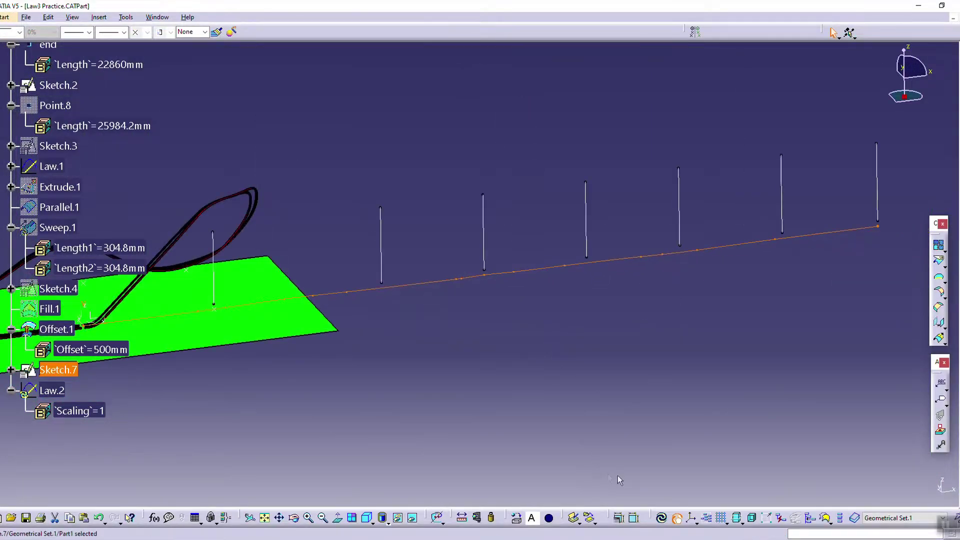
left_click(662, 519)
middle_click_drag(302, 362, 468, 358)
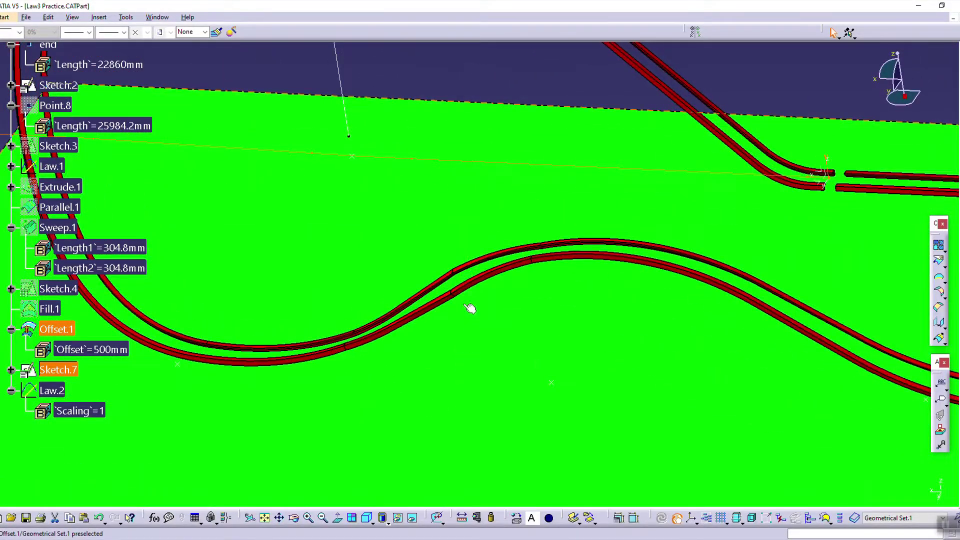
mouse_move(457, 294)
middle_mouse_down()
mouse_move(480, 356)
mouse_move(488, 277)
mouse_move(442, 286)
middle_mouse_up()
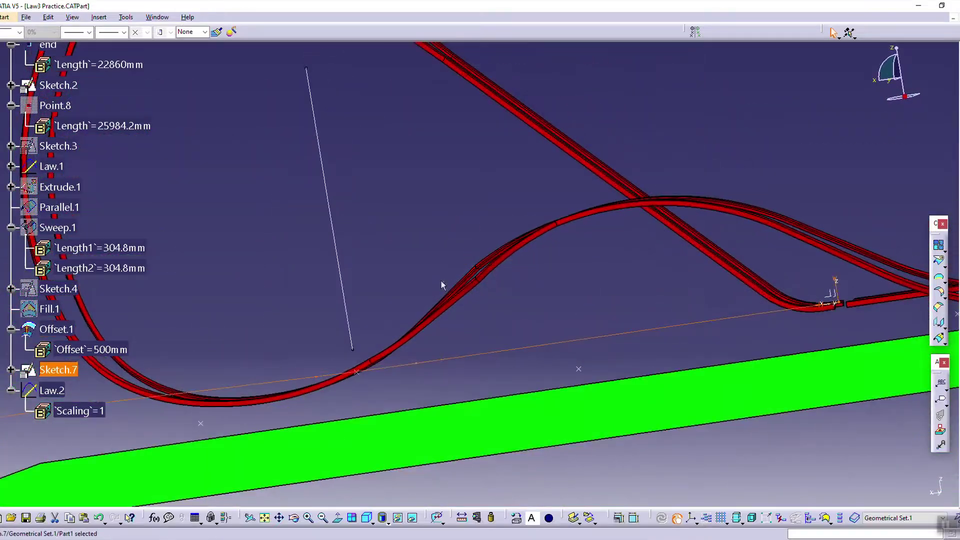
middle_click_drag(572, 259, 353, 341)
middle_click_drag(319, 341, 552, 369)
middle_click_drag(655, 346, 626, 354)
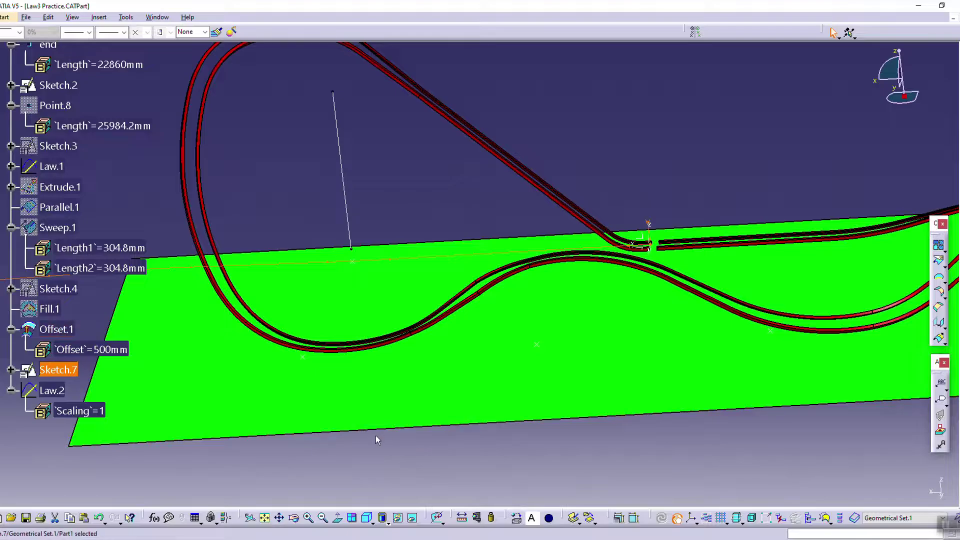
Step: Reopen Sketch.7, shift the 25 mm hump's end and peak farther along the profile, and update the part
left_click(59, 370)
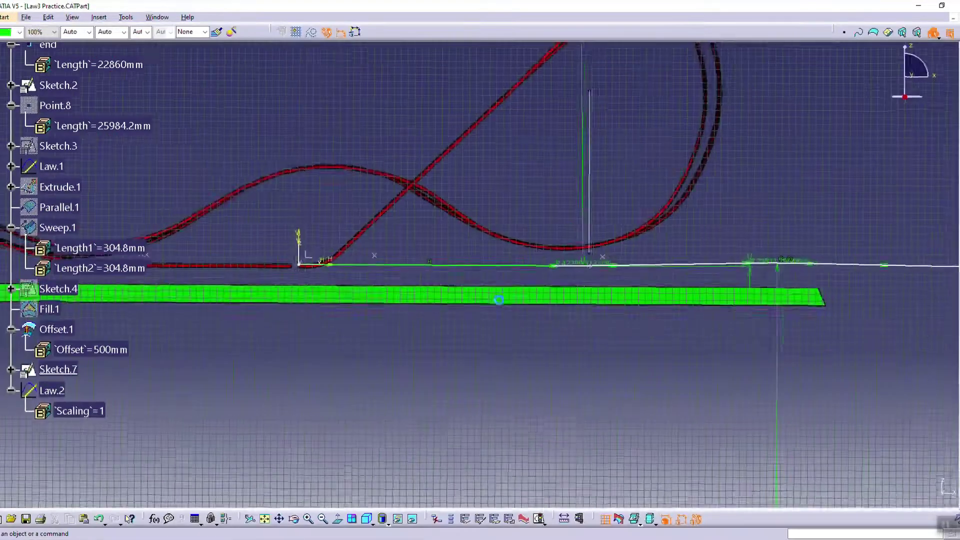
mouse_move(389, 341)
middle_mouse_down()
mouse_move(639, 343)
mouse_move(564, 321)
mouse_move(787, 320)
mouse_move(600, 308)
middle_mouse_up()
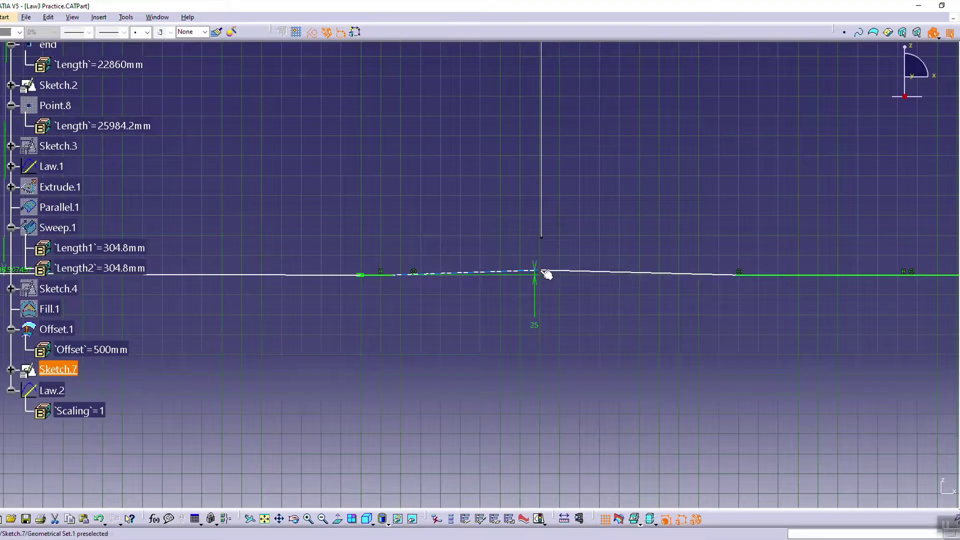
left_click_drag(558, 271, 670, 271)
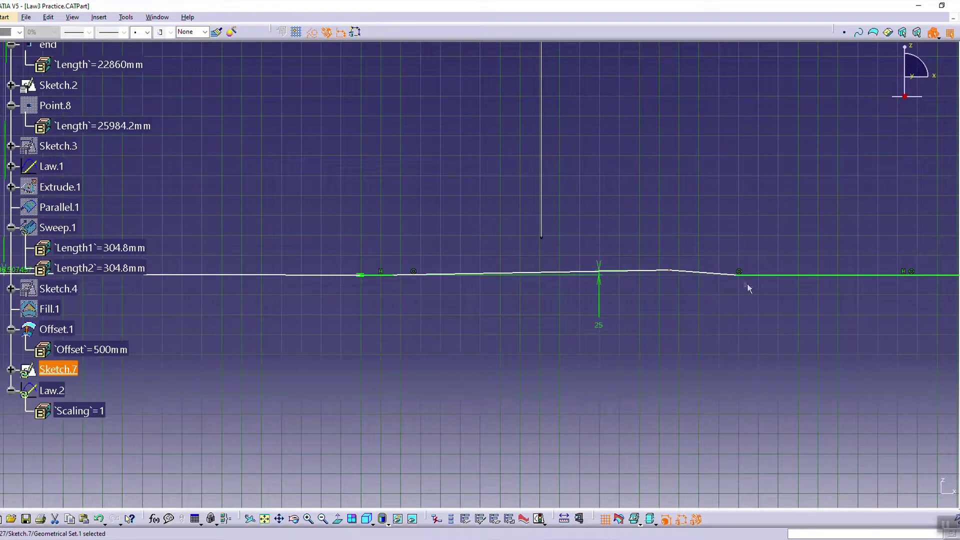
left_click_drag(740, 274, 935, 272)
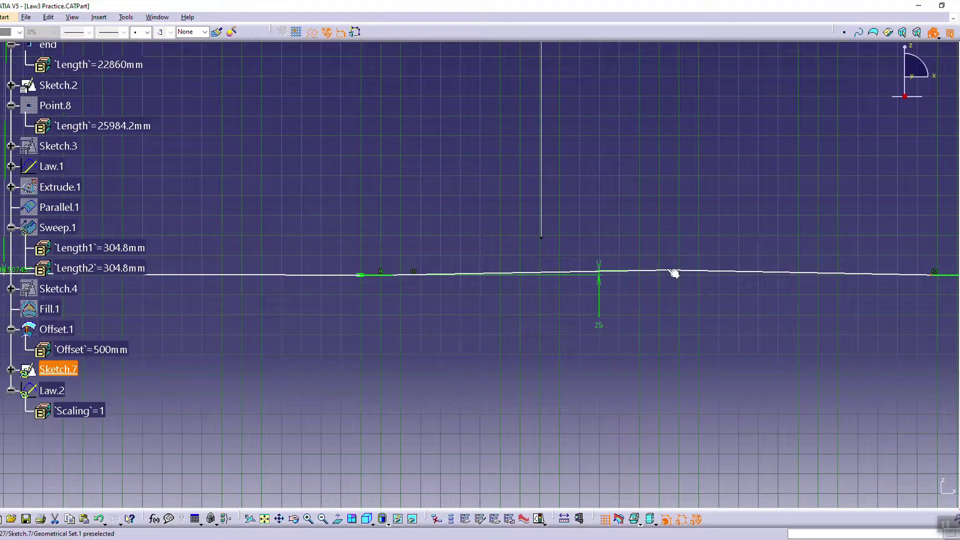
left_click_drag(678, 274, 876, 260)
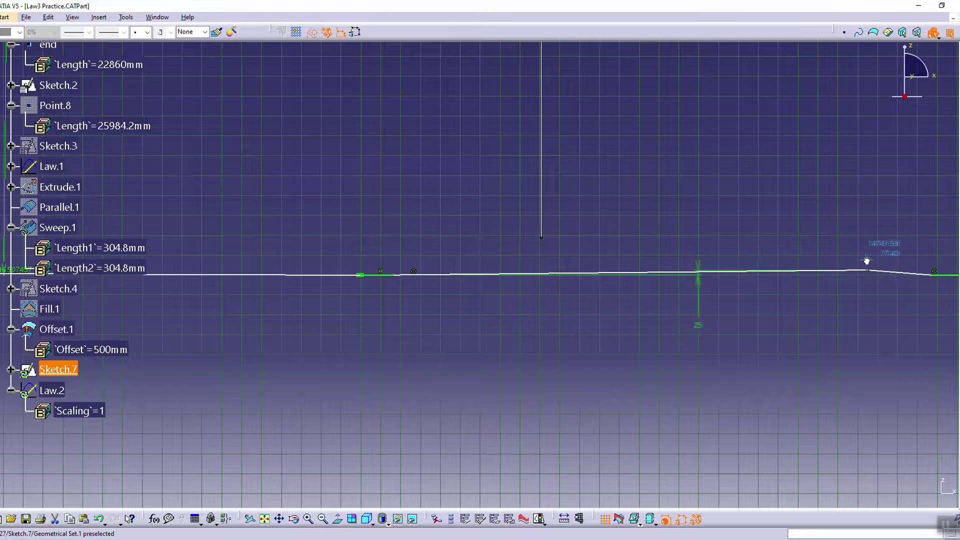
left_click(955, 77)
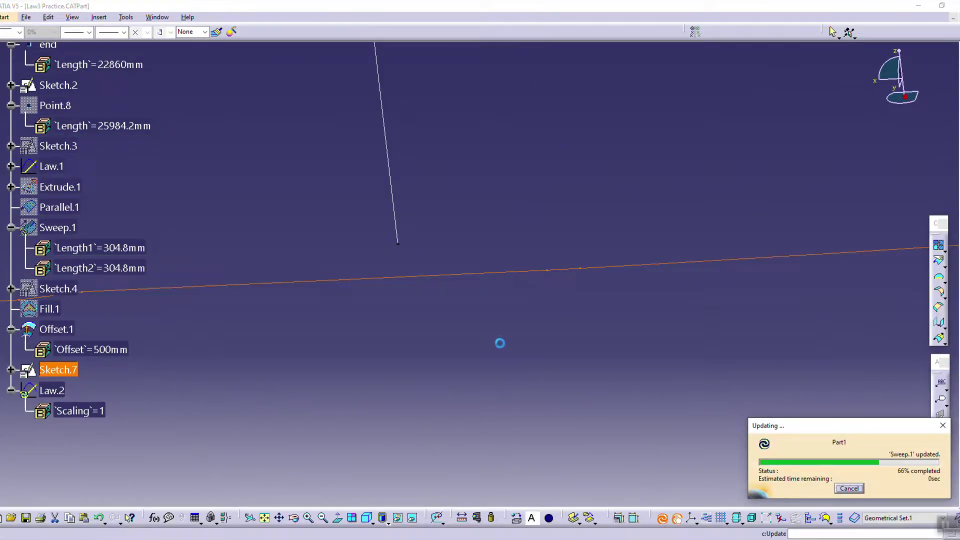
middle_click_drag(460, 212, 412, 268)
Step: Toggle the visibility of Sweep.1 and inspect the banking of the updated rails from several sides
left_click(58, 228)
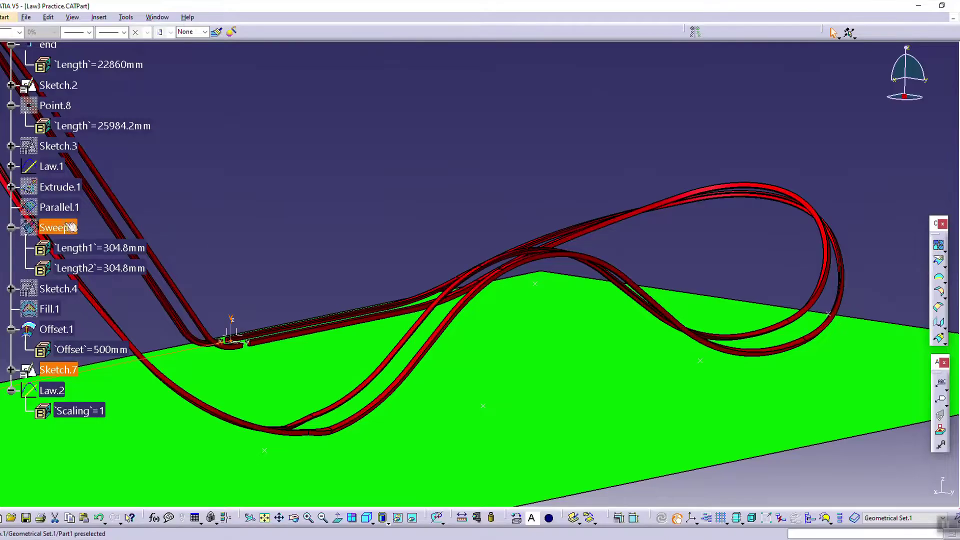
right_click(62, 226)
left_click(95, 255)
middle_click_drag(393, 343, 337, 393)
middle_click_drag(207, 410, 438, 347)
middle_click_drag(595, 313, 386, 287)
middle_click_drag(613, 303, 525, 395)
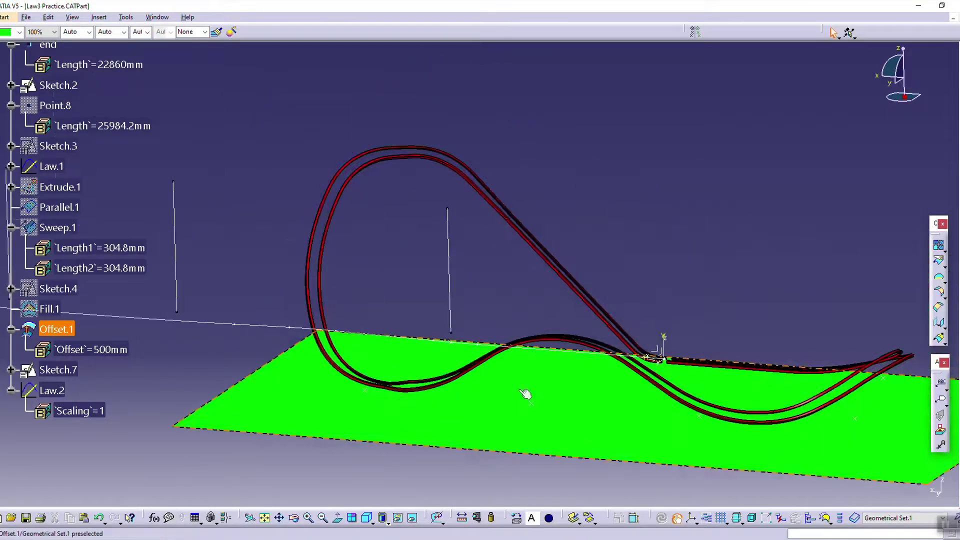
Step: Hide Sketch.2 and the angle profile Sketch.7 to show the track by itself above the ground surface
right_click(67, 371)
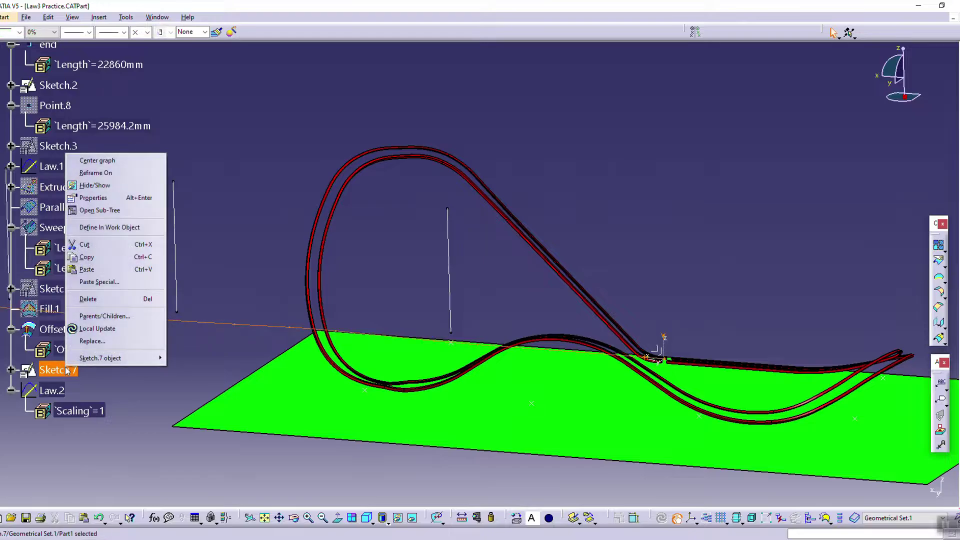
left_click(95, 185)
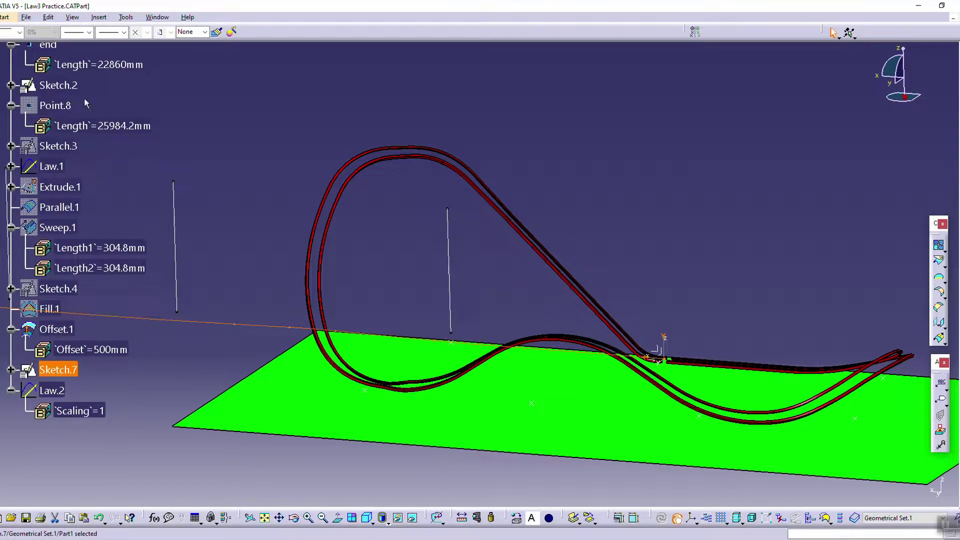
right_click(60, 86)
left_click(102, 119)
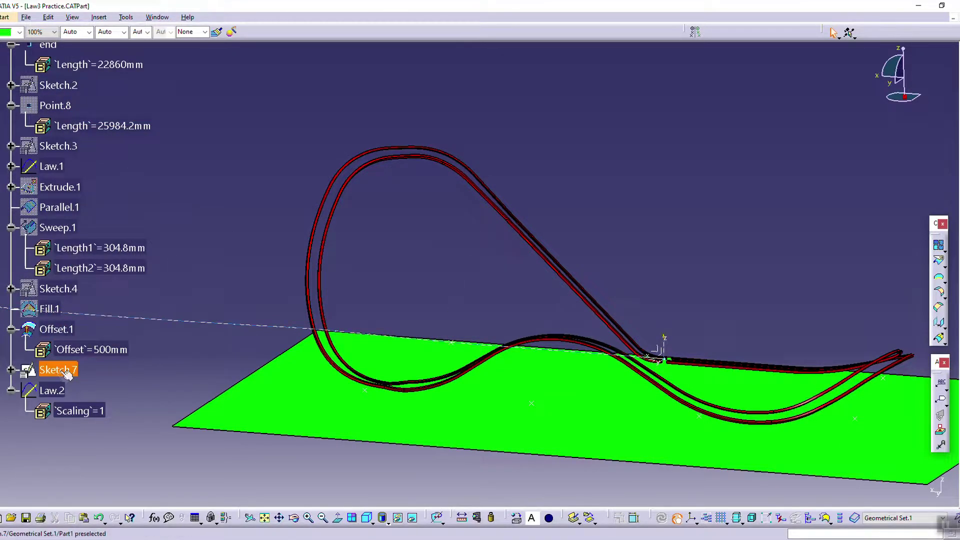
right_click(66, 374)
left_click(95, 186)
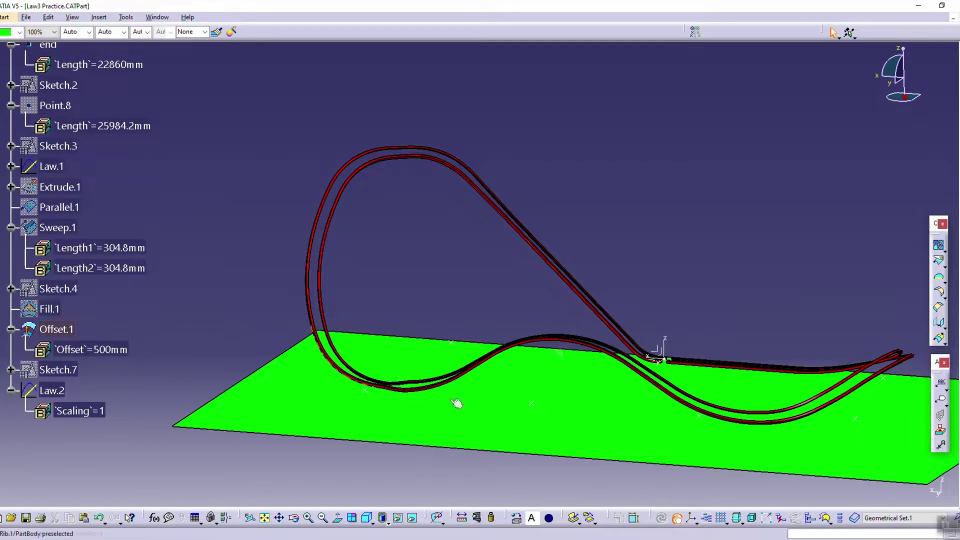
middle_click_drag(456, 403, 671, 222)
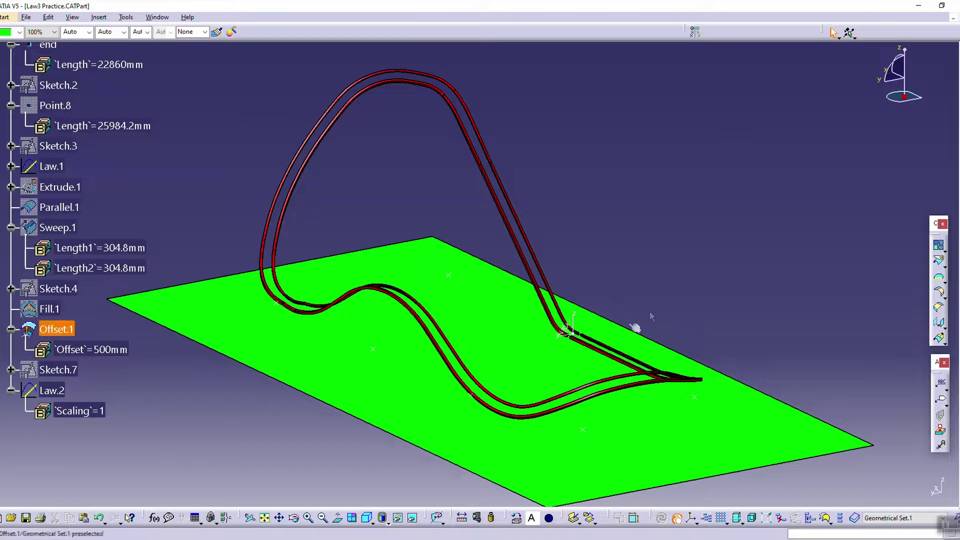
Step: Locate Rib.1 in the tree from the rails at the track's start and open its profile Sketch.4
middle_click_drag(643, 330, 531, 329)
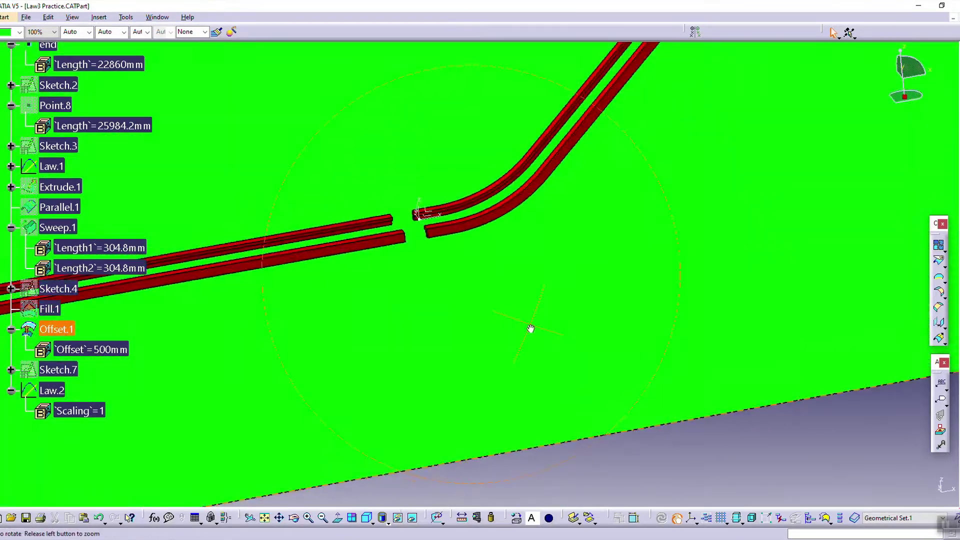
right_click(456, 209)
left_click(471, 215)
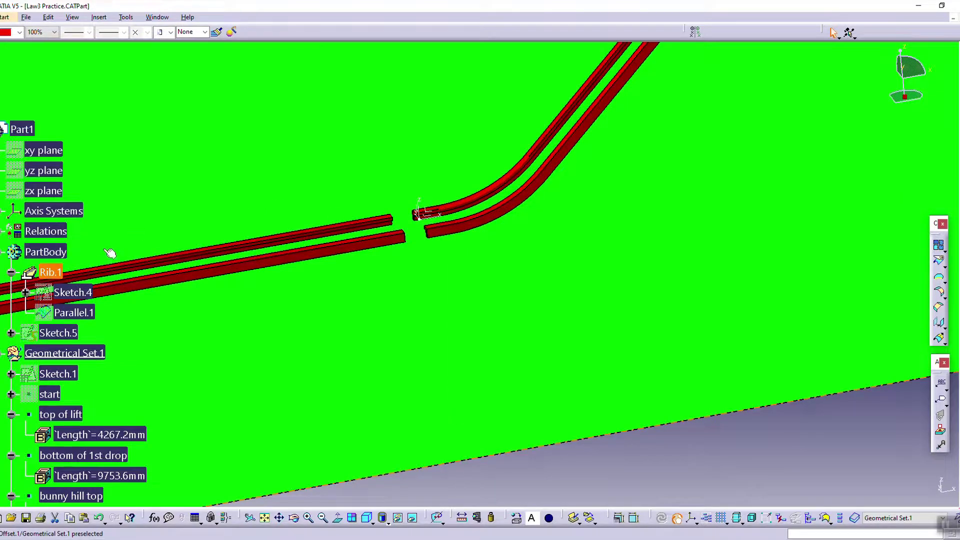
middle_click_drag(355, 311, 376, 190)
middle_click_drag(319, 77, 417, 313)
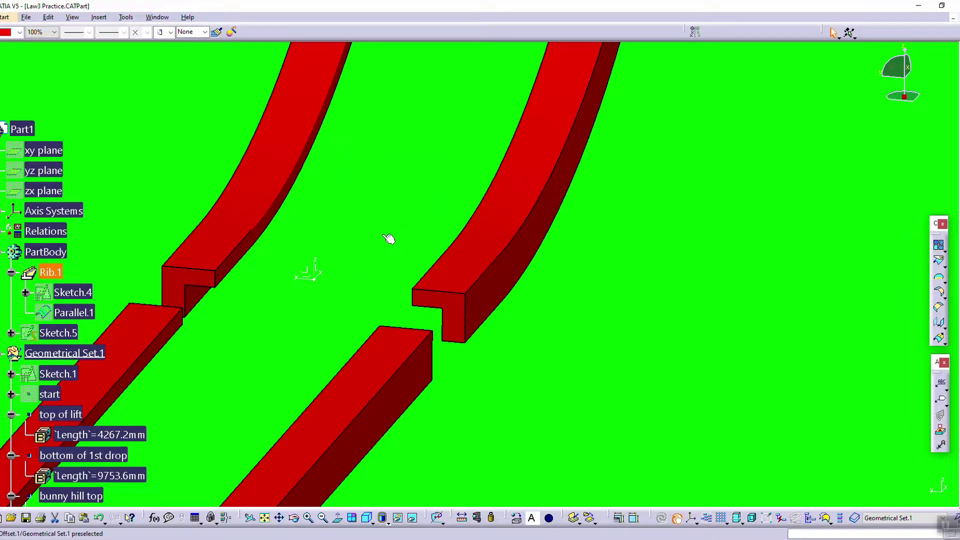
double_click(91, 291)
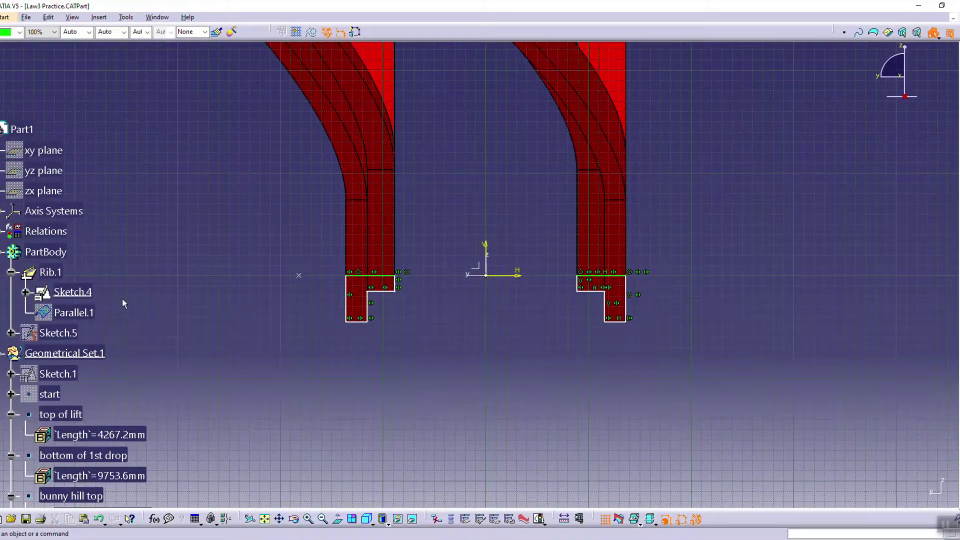
Step: Show the hidden centre curve Parallel.1 between the rails and exit Sketch.4
scroll(122, 298, "down", 4)
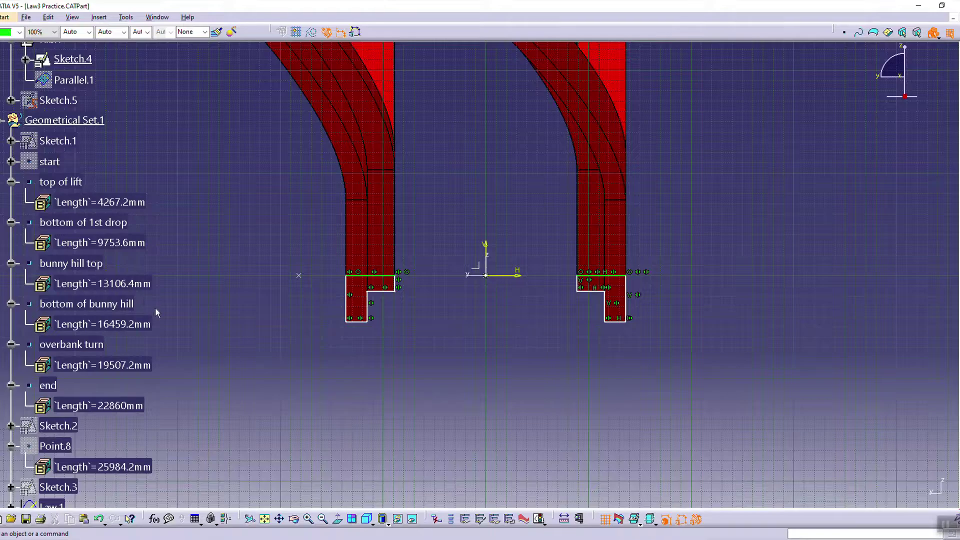
scroll(155, 308, "down", 3)
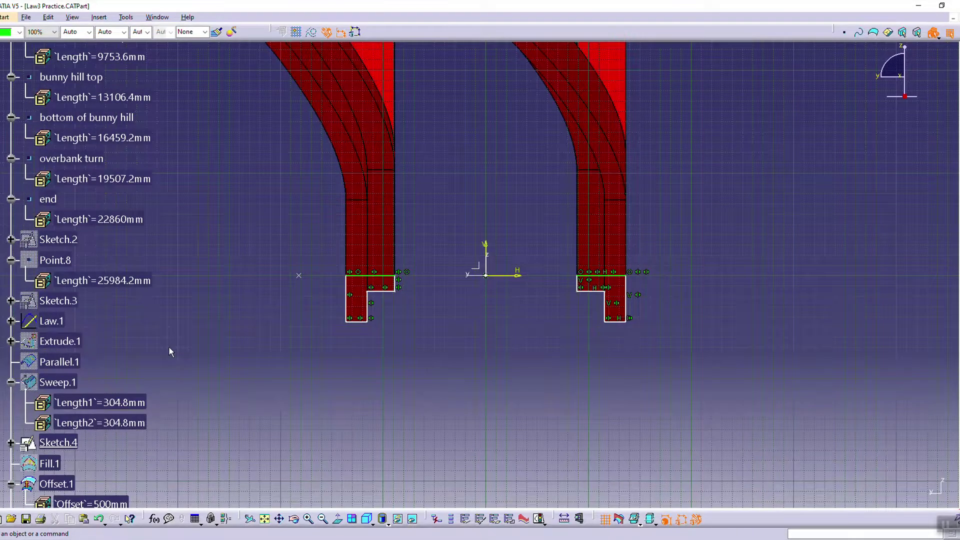
right_click(64, 360)
left_click(94, 391)
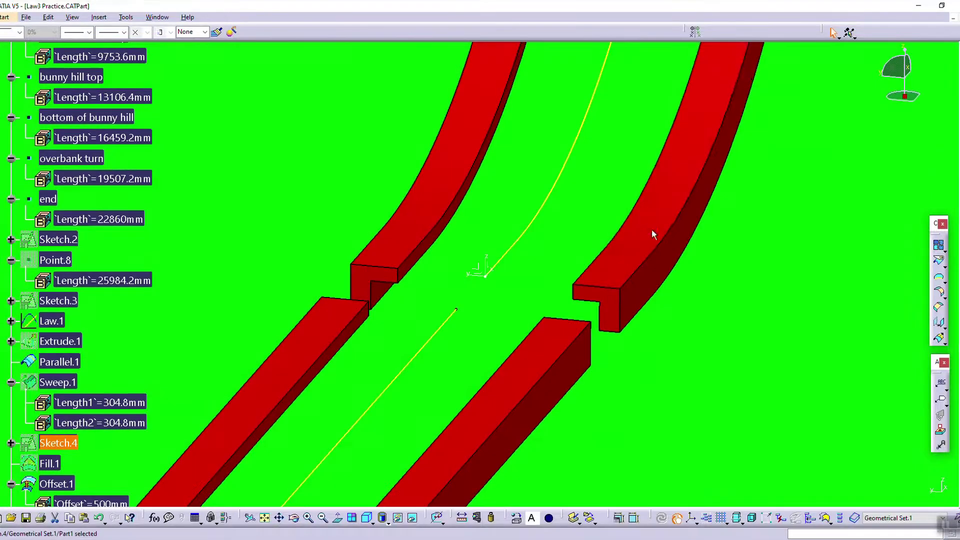
Step: Inspect how the centre curve Parallel.1 runs relative to the rails around the whole track
mouse_move(558, 226)
middle_mouse_down("ctrl")
mouse_move(553, 368)
mouse_move(555, 296)
middle_mouse_up("ctrl")
middle_click_drag(526, 226, 514, 368, "ctrl")
middle_click_drag(493, 156, 486, 244)
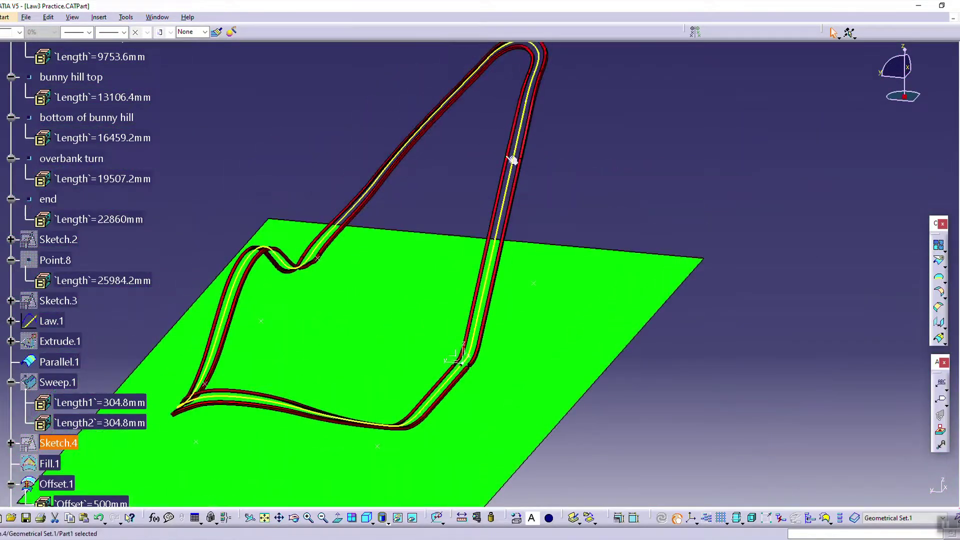
left_click(534, 100)
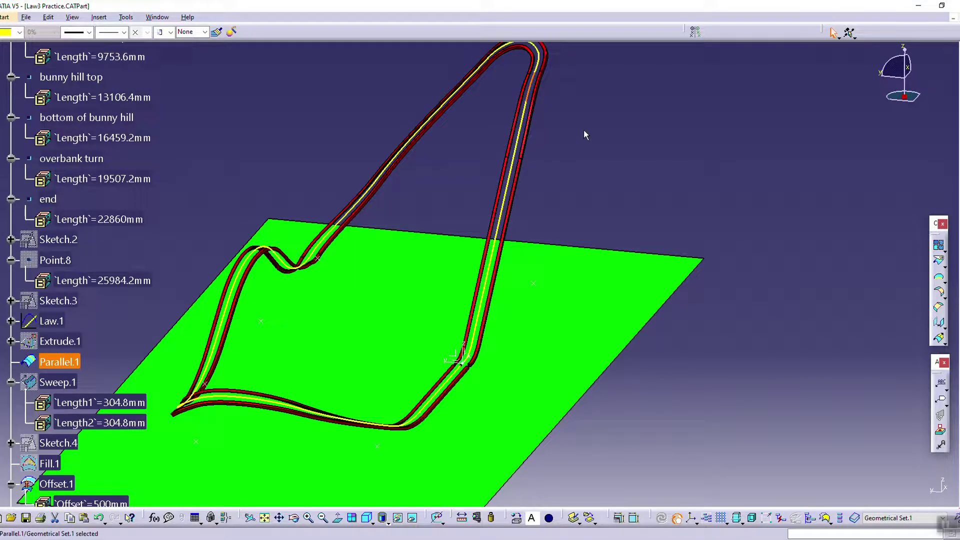
middle_click_drag(519, 260, 520, 173, "ctrl")
middle_click_drag(564, 195, 463, 185)
middle_click_drag(579, 390, 509, 291)
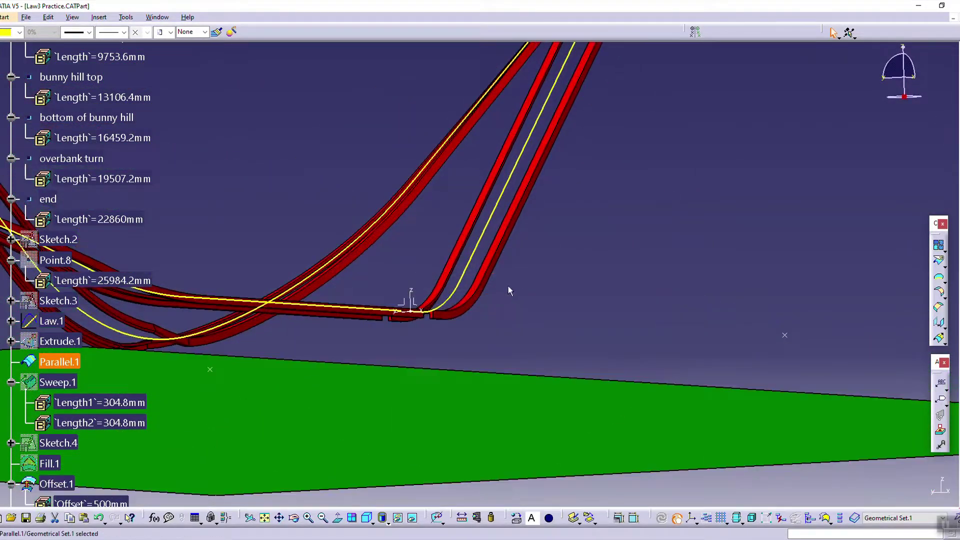
scroll(220, 287, "up", 3)
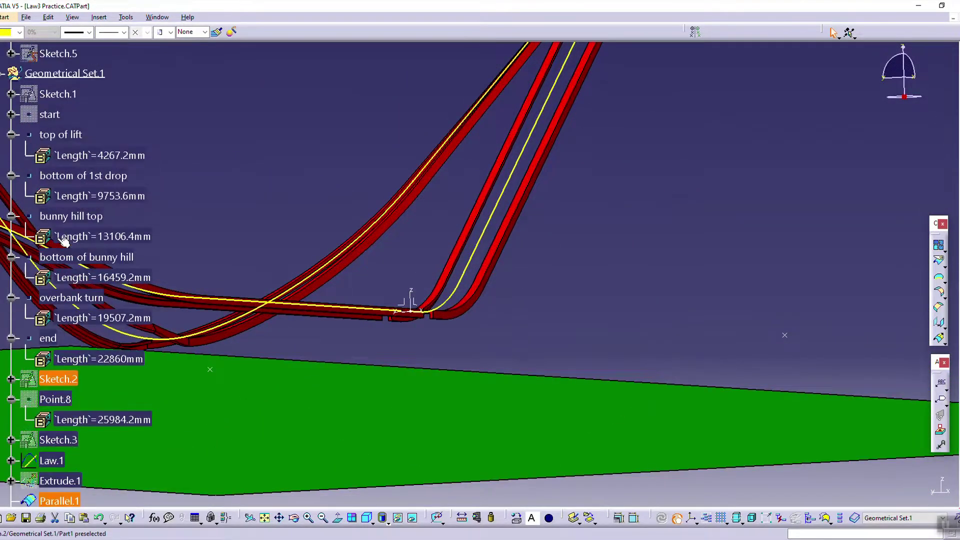
double_click(61, 96)
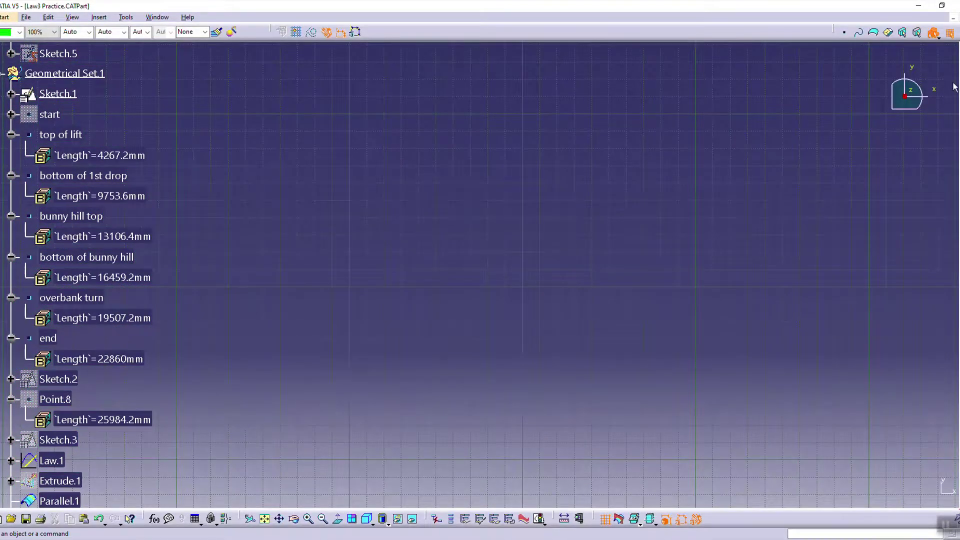
scroll(110, 204, "up", 5)
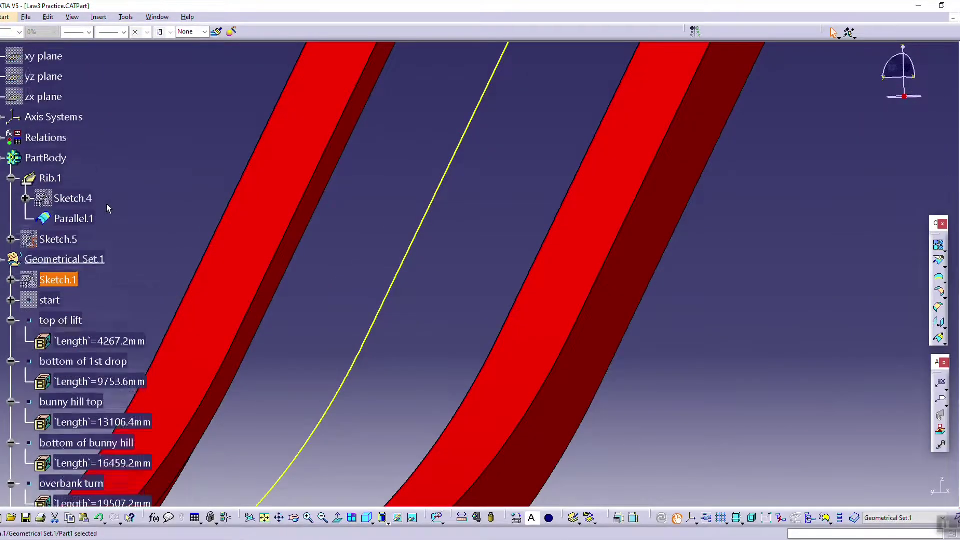
Step: In Sketch.4, delete the constraint holding the L-shaped profiles on the horizontal axis, move both profiles below it, and update the part
double_click(89, 246)
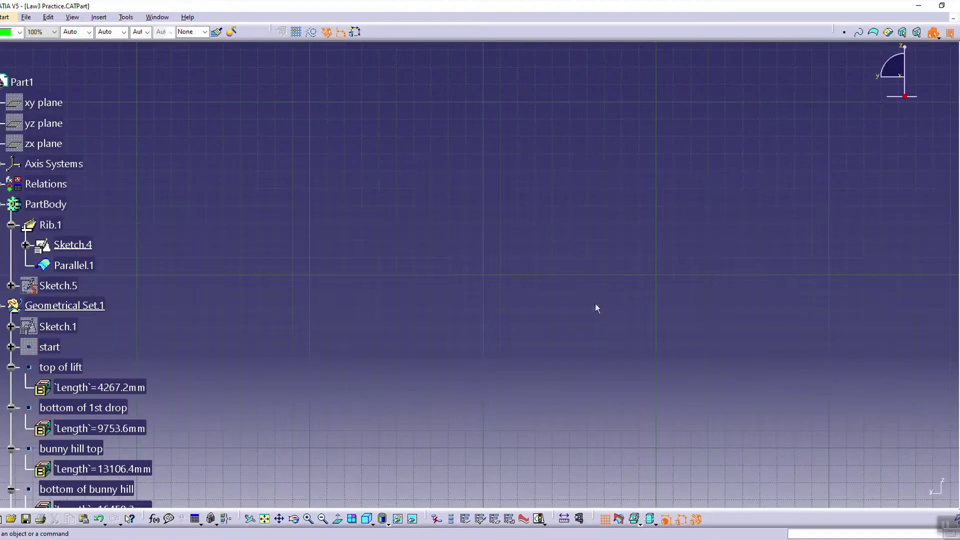
mouse_move(592, 319)
middle_mouse_down()
mouse_move(508, 369)
mouse_move(490, 330)
mouse_move(553, 322)
mouse_move(549, 207)
middle_mouse_up()
mouse_move(728, 195)
middle_mouse_down()
mouse_move(653, 276)
mouse_move(722, 223)
middle_mouse_up()
middle_click_drag(810, 240, 701, 300)
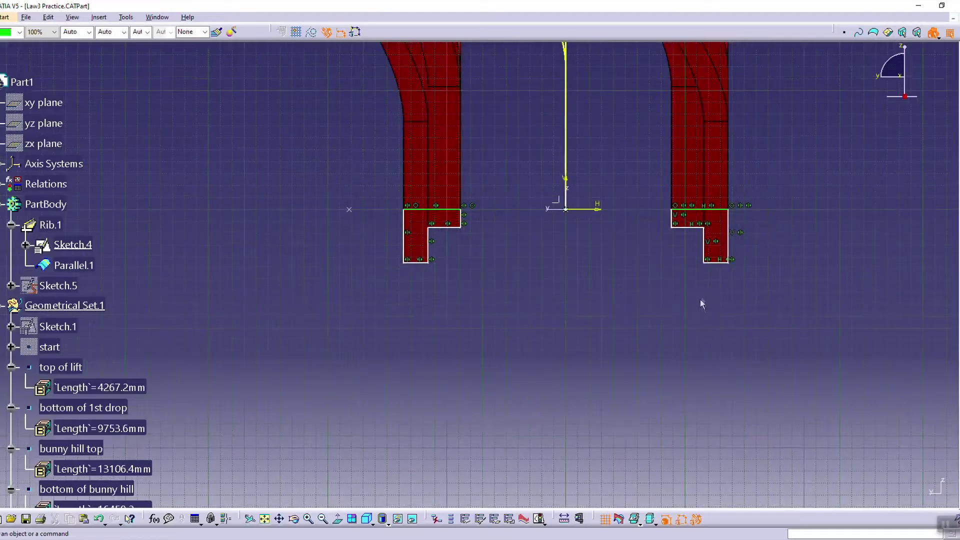
left_click(732, 205)
key("Delete")
mouse_move(709, 209)
left_mouse_down()
mouse_move(697, 233)
mouse_move(697, 358)
left_mouse_up()
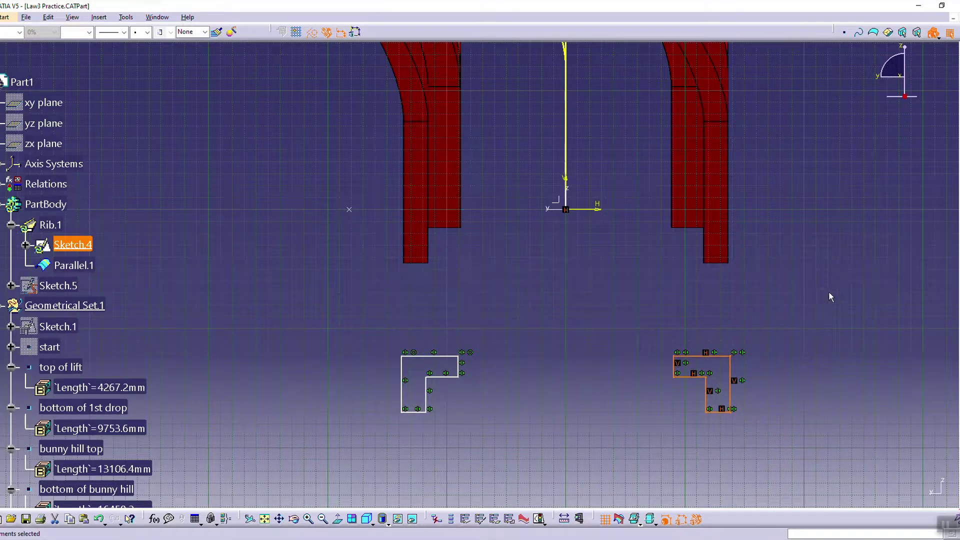
left_click(950, 33)
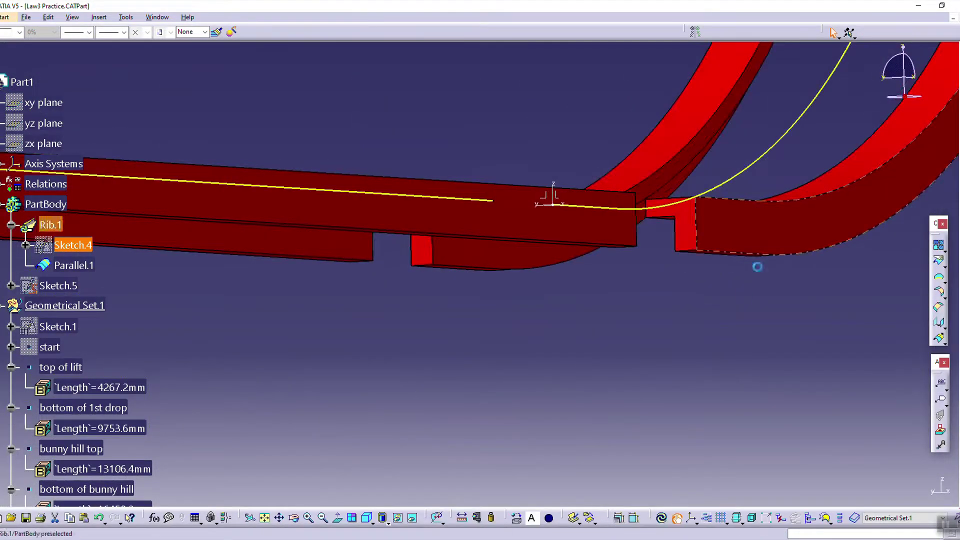
left_click(676, 519)
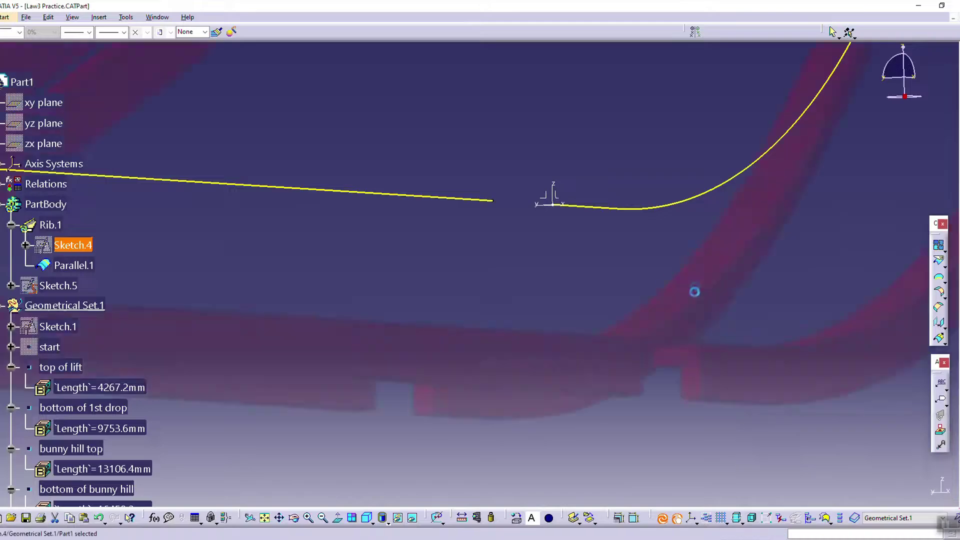
Step: Inspect the lowered rails against the centre curve along the hills, turns and banked sections
middle_click_drag(652, 228, 472, 279)
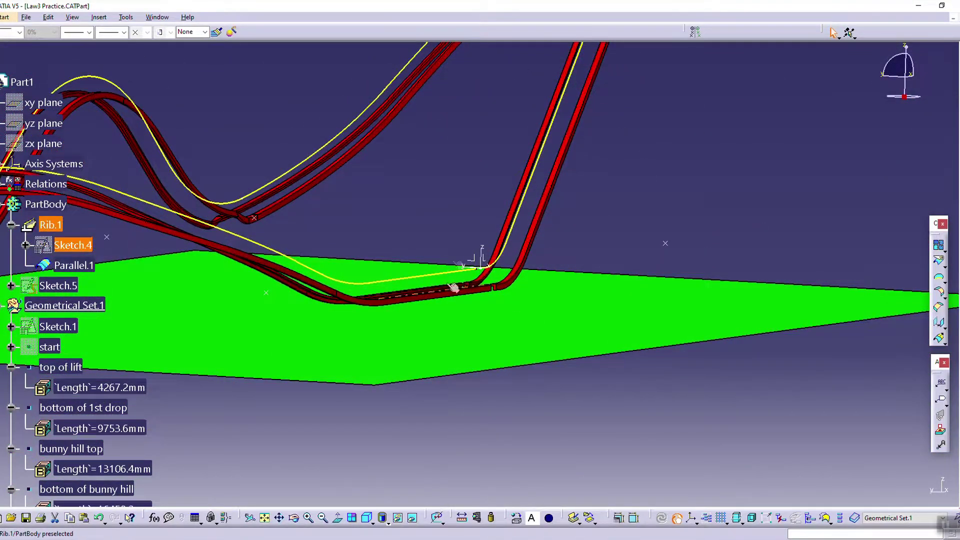
middle_click_drag(449, 247, 516, 290)
middle_click_drag(295, 240, 350, 325)
middle_click(458, 188)
middle_click_drag(542, 250, 568, 194)
middle_click(568, 191)
middle_click_drag(603, 230, 521, 293)
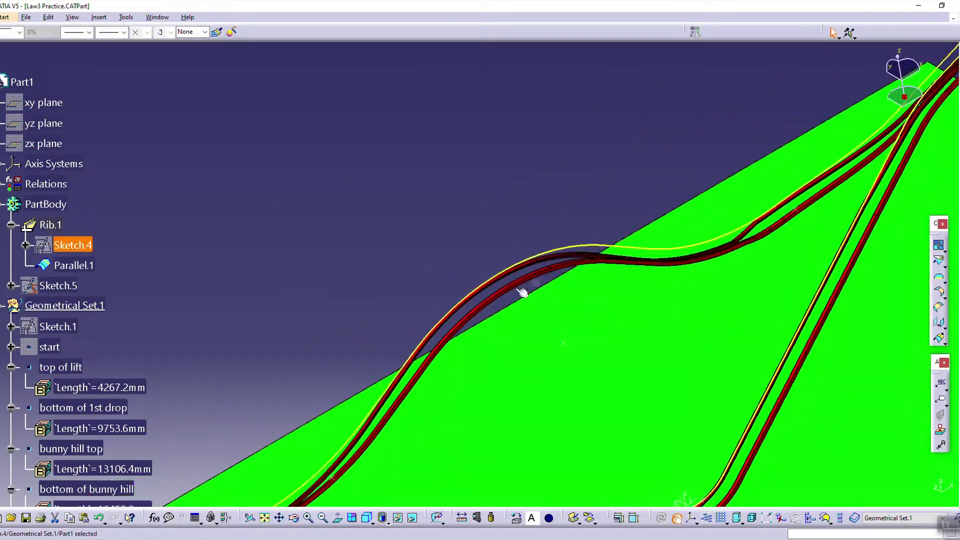
middle_click_drag(749, 241, 389, 276)
middle_click_drag(228, 292, 697, 272)
middle_click_drag(279, 285, 489, 235)
mouse_move(160, 115)
middle_mouse_down()
mouse_move(324, 201)
mouse_move(332, 185)
mouse_move(293, 135)
mouse_move(360, 180)
mouse_move(444, 195)
mouse_move(485, 170)
mouse_move(337, 256)
mouse_move(547, 274)
mouse_move(642, 413)
mouse_move(555, 416)
mouse_move(508, 375)
middle_mouse_up()
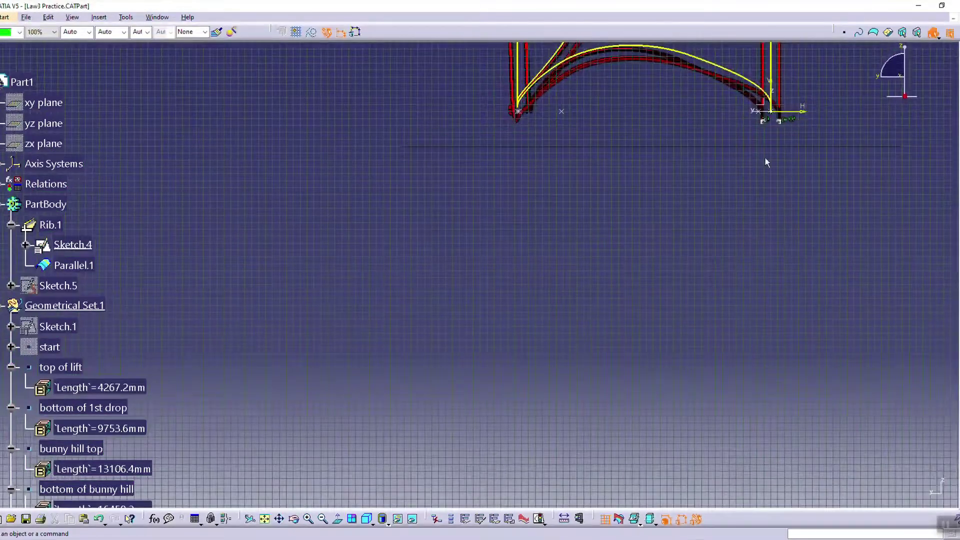
Step: Delete both L-shaped rail profiles from Sketch.4
middle_click_drag(467, 309, 688, 370)
left_click_drag(690, 343, 349, 265)
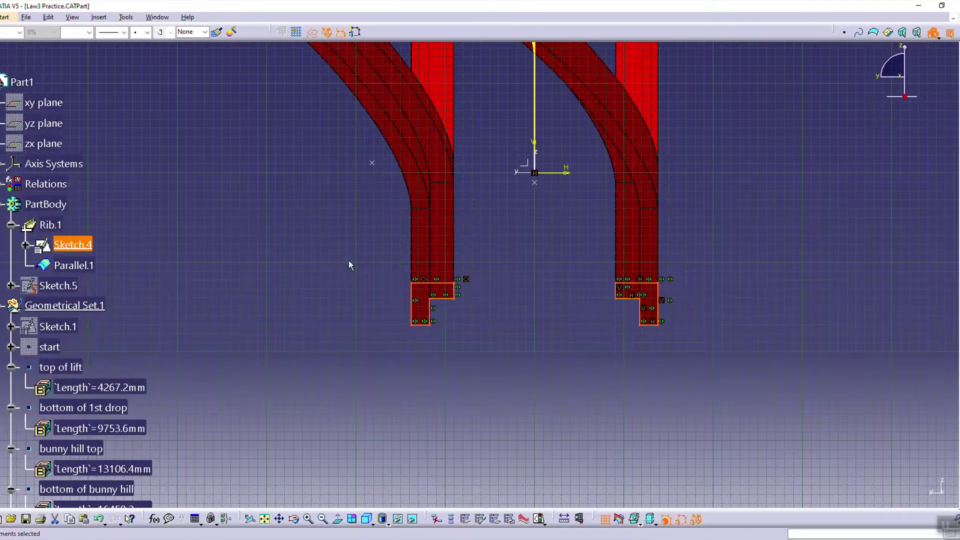
left_click(518, 272)
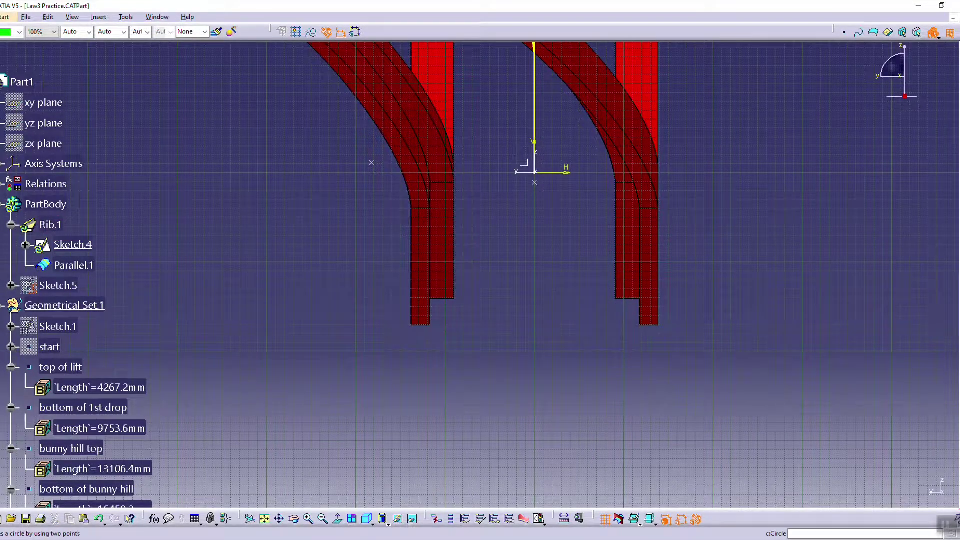
Step: Sketch a circle about 31 mm in diameter on the horizontal axis and mirror it about the vertical axis
left_click(959, 203)
left_click(644, 173)
left_click(657, 179)
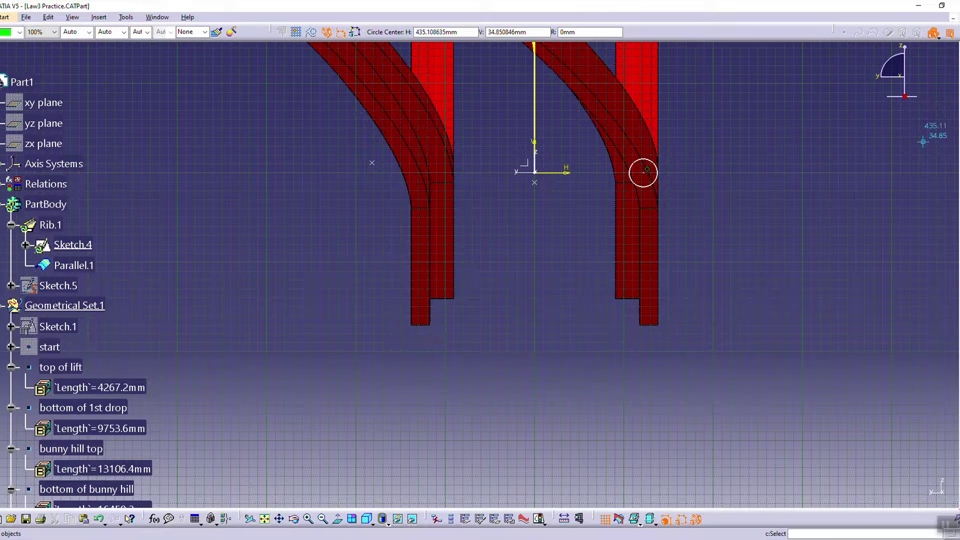
key("Escape")
left_click(649, 187)
left_click(948, 404)
left_click(534, 146)
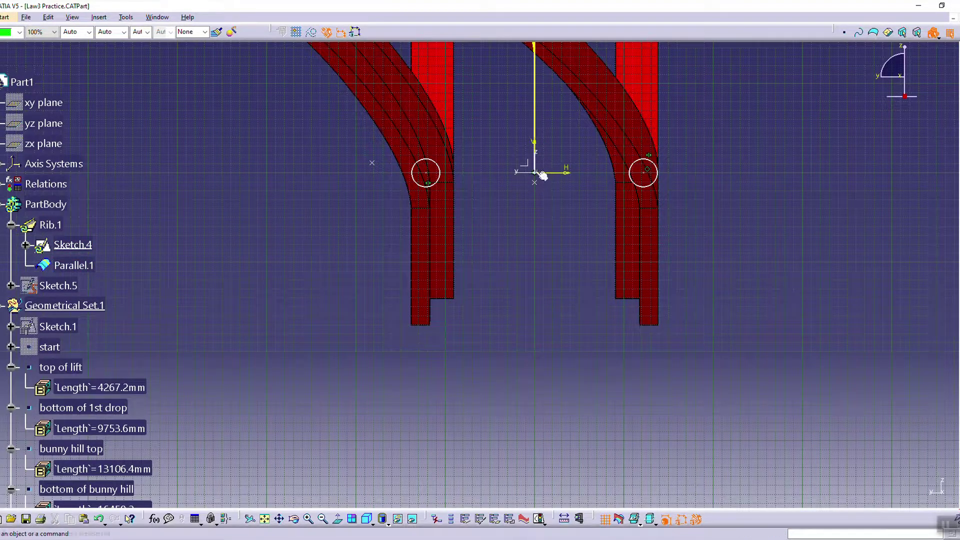
Step: Exit Sketch.4, update the part and inspect the rails swept from the circular profiles
left_click(950, 114)
middle_click_drag(553, 156, 616, 282)
key("ctrl+u")
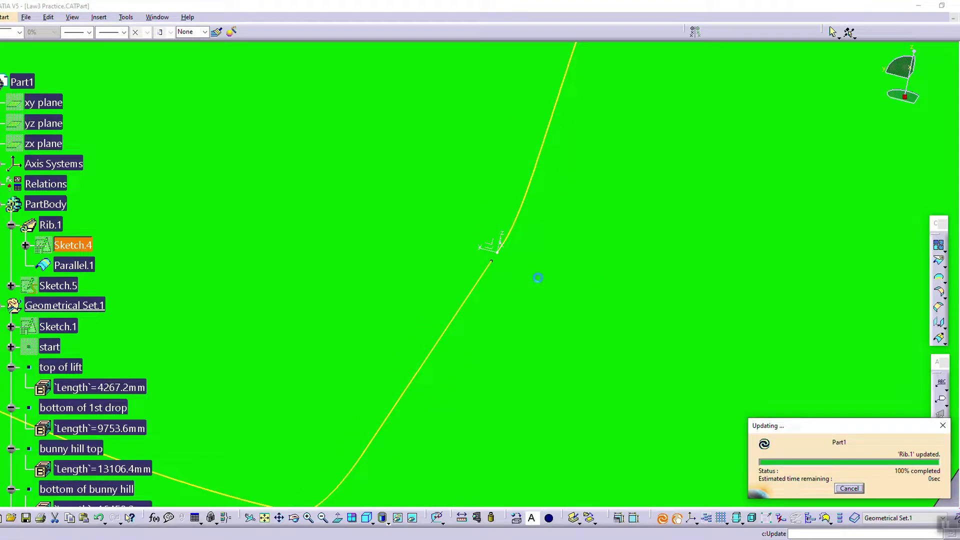
mouse_move(551, 268)
middle_mouse_down()
mouse_move(554, 370)
mouse_move(548, 255)
mouse_move(510, 223)
mouse_move(595, 204)
mouse_move(562, 329)
mouse_move(561, 249)
middle_mouse_up()
middle_click_drag(540, 322, 595, 224)
Step: Reopen Sketch.4 and constrain the rail circle's diameter to 50 mm
double_click(75, 245)
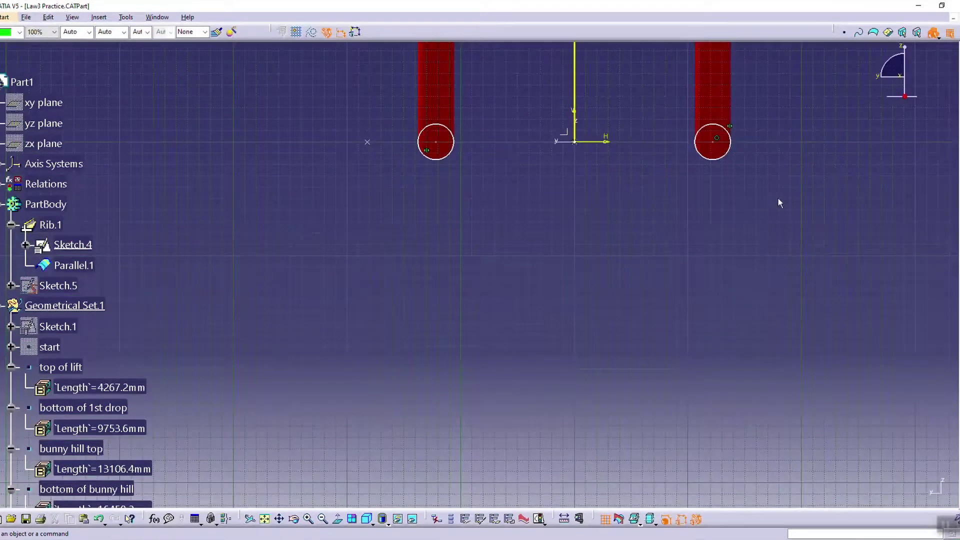
left_click_drag(734, 134, 732, 134)
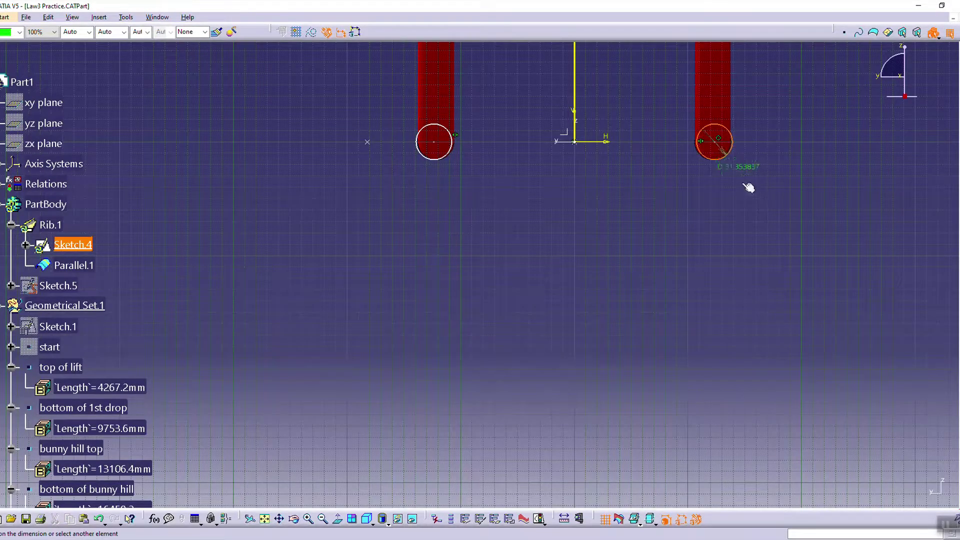
double_click(729, 211)
type("50")
key("Return")
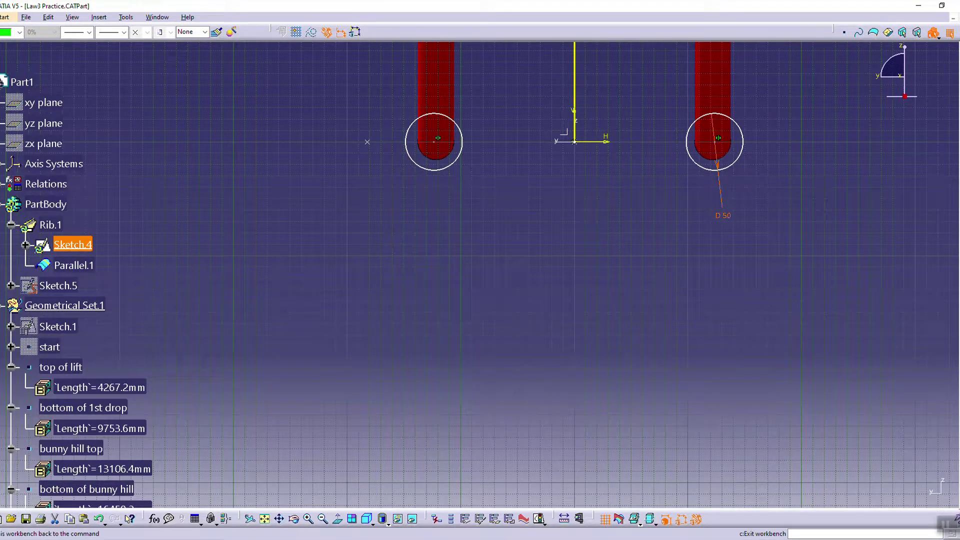
Step: Exit Sketch.4, update the part with the enlarged circles and check the profile against the rebuilt rails
left_click(933, 33)
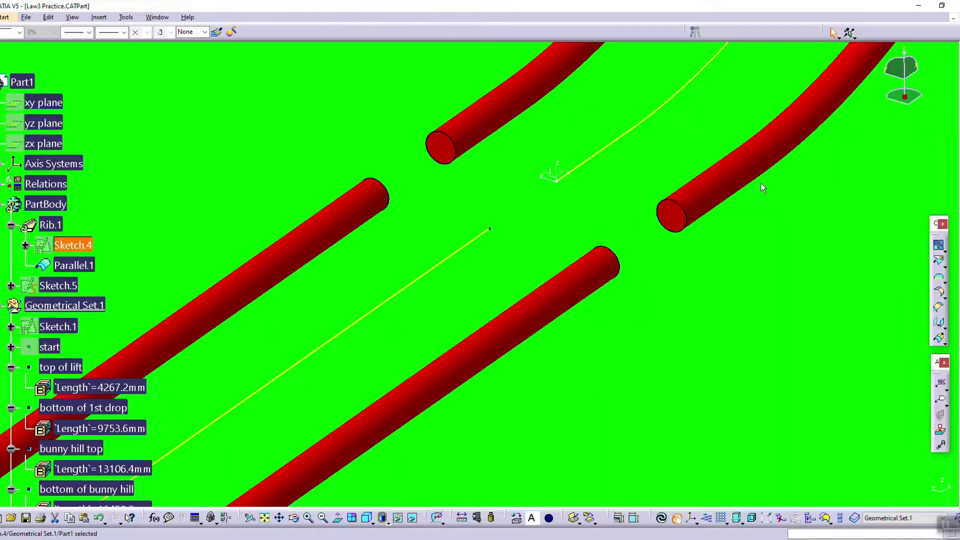
left_click(662, 518)
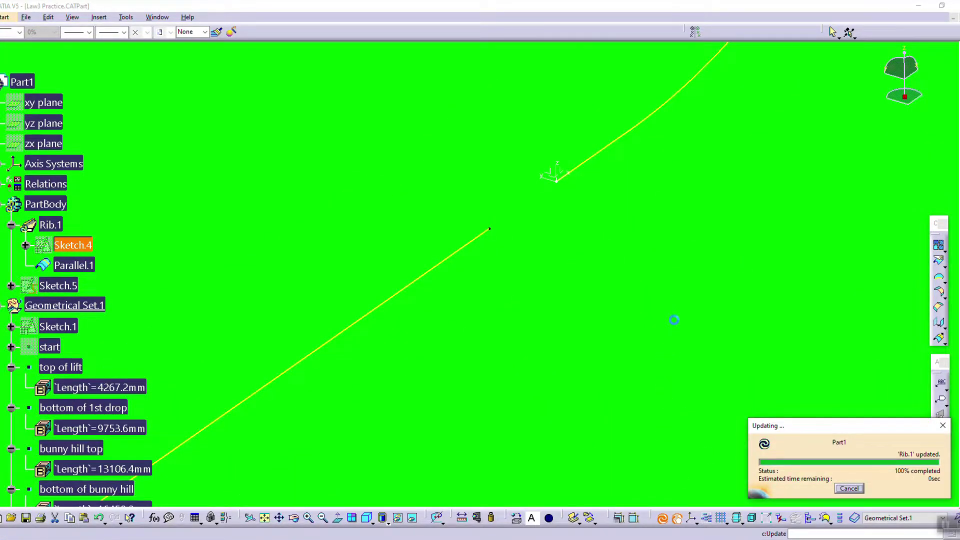
middle_click_drag(706, 284, 866, 204)
left_click(959, 86)
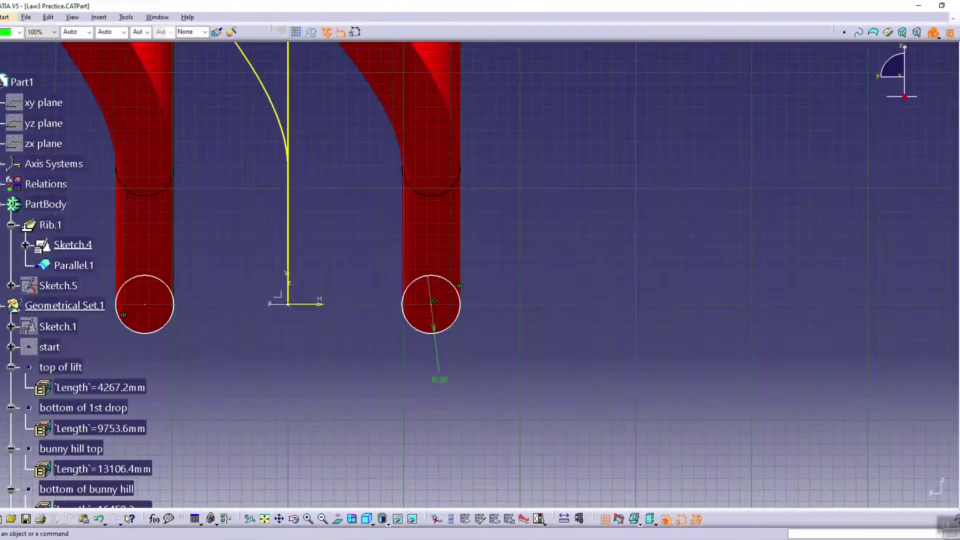
left_click(938, 117)
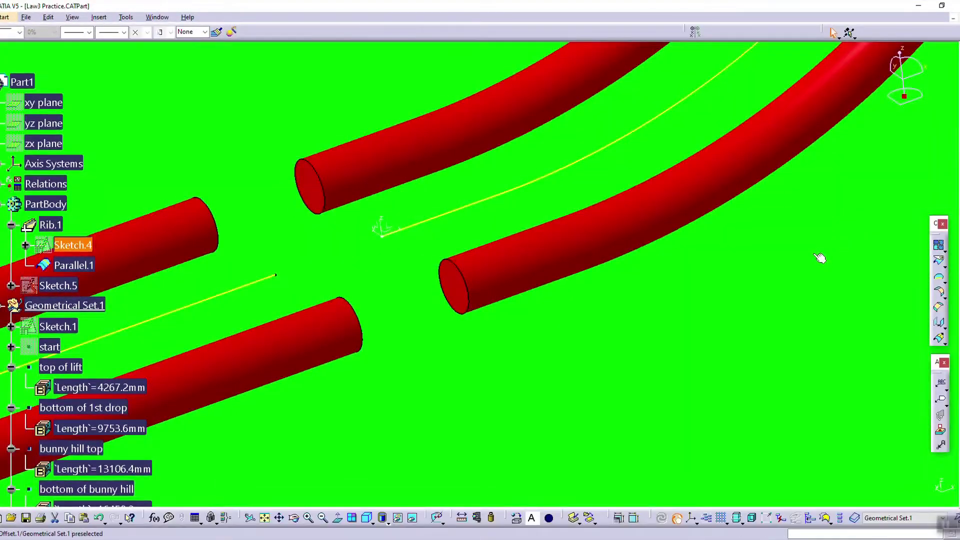
Step: Create a positioned sketch on the ZX plane of Axis System.1 at the start of the track
middle_click_drag(793, 280, 828, 425, "ctrl")
left_click(828, 425)
left_click(939, 260)
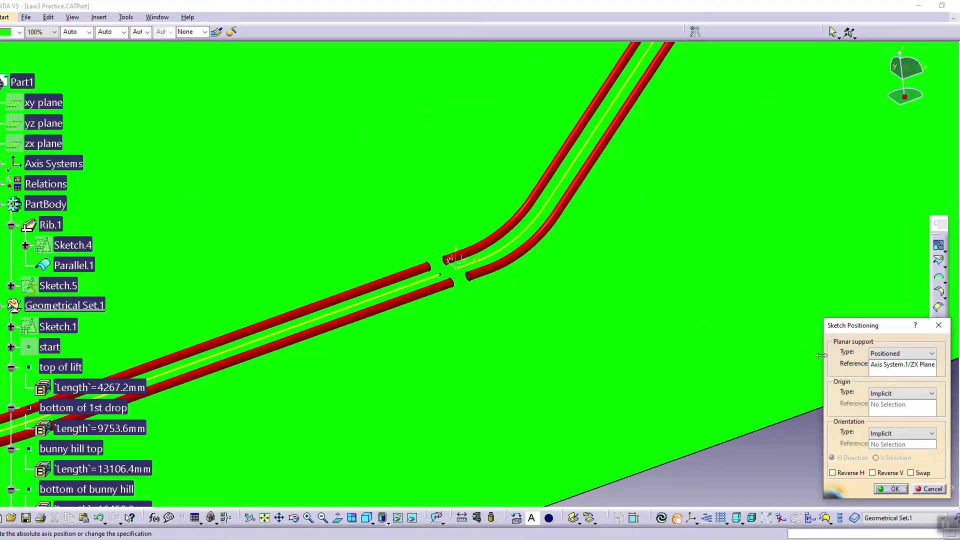
left_click(884, 490)
mouse_move(642, 331)
middle_mouse_down("ctrl")
mouse_move(663, 235)
mouse_move(572, 325)
mouse_move(565, 195)
middle_mouse_up("ctrl")
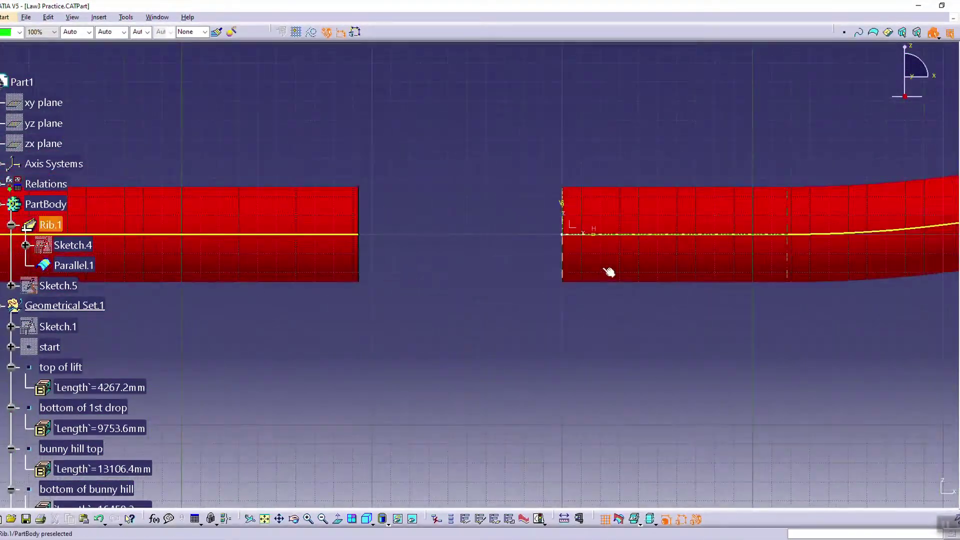
Step: Sketch a small circle centered on the horizontal axis just past the track's start point and exit the sketch
left_click(957, 260)
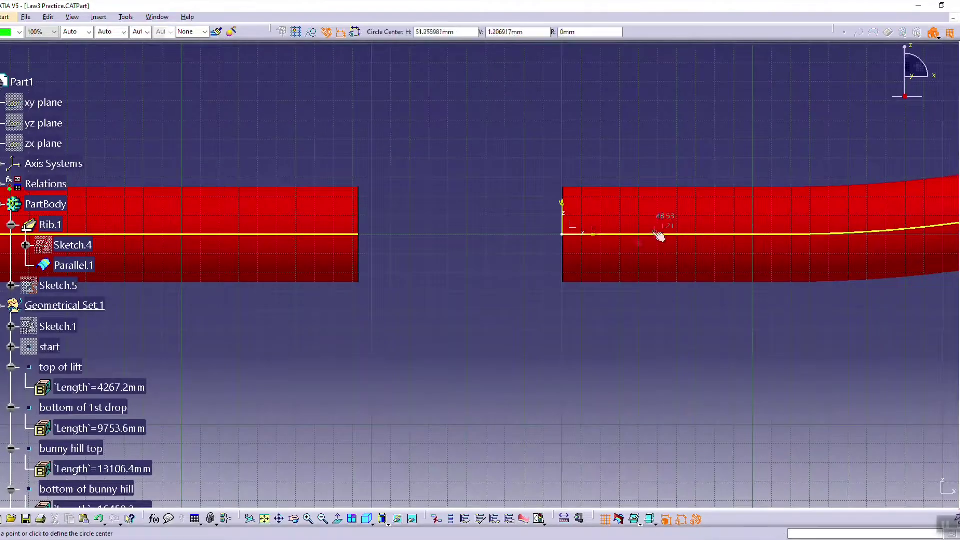
left_click(593, 233)
left_click(605, 251)
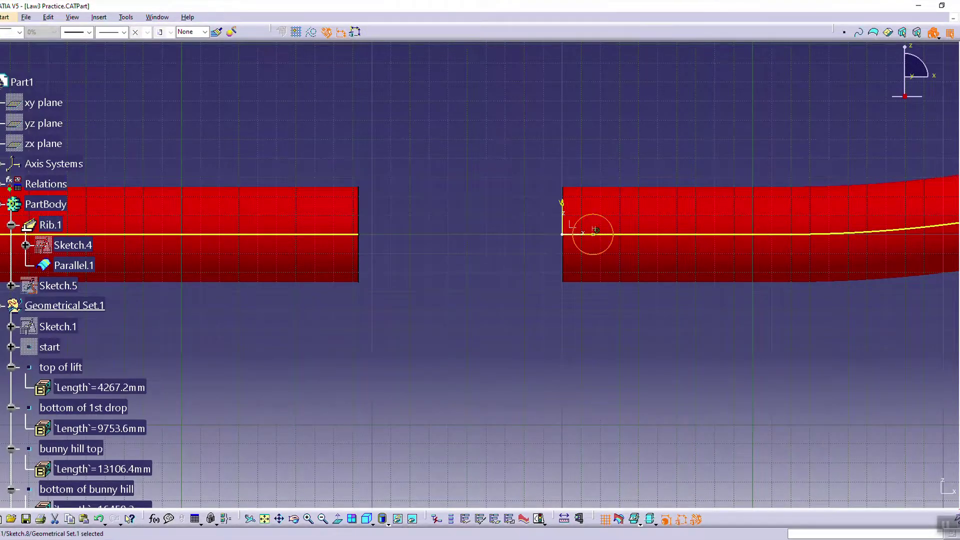
left_click(957, 142)
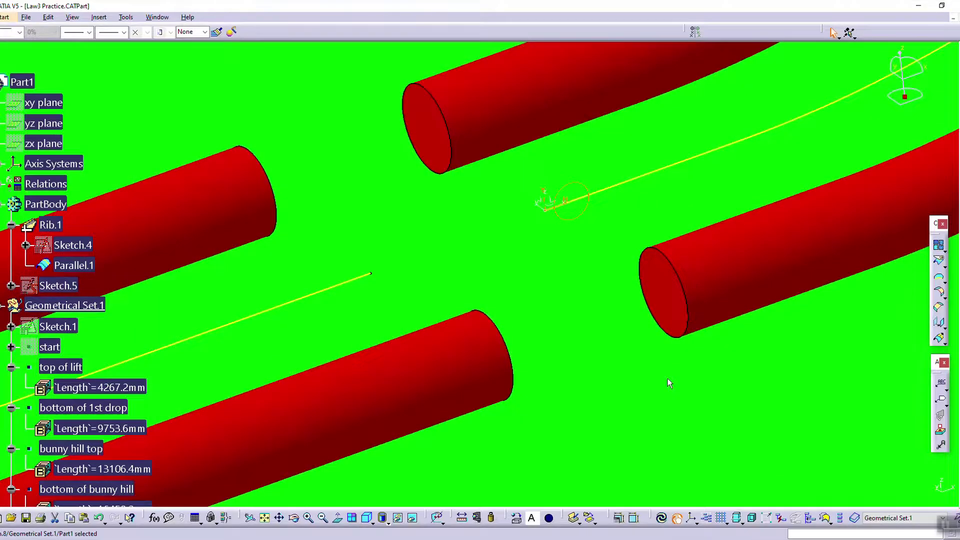
Step: Pad Sketch.8 in Part Design with both the first and second limits set to Up to next, joining the two rails with a cross tie
left_click(5, 17)
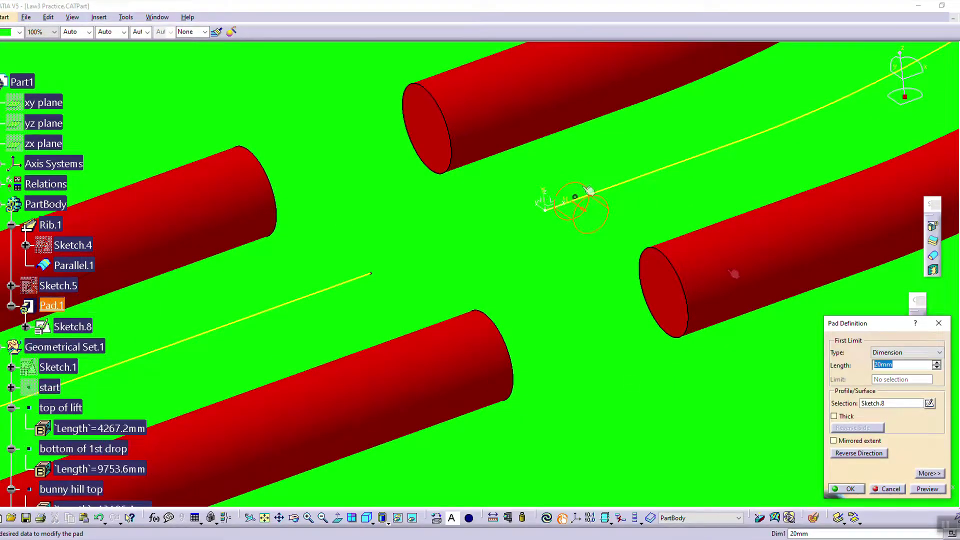
left_click(895, 353)
left_click(892, 370)
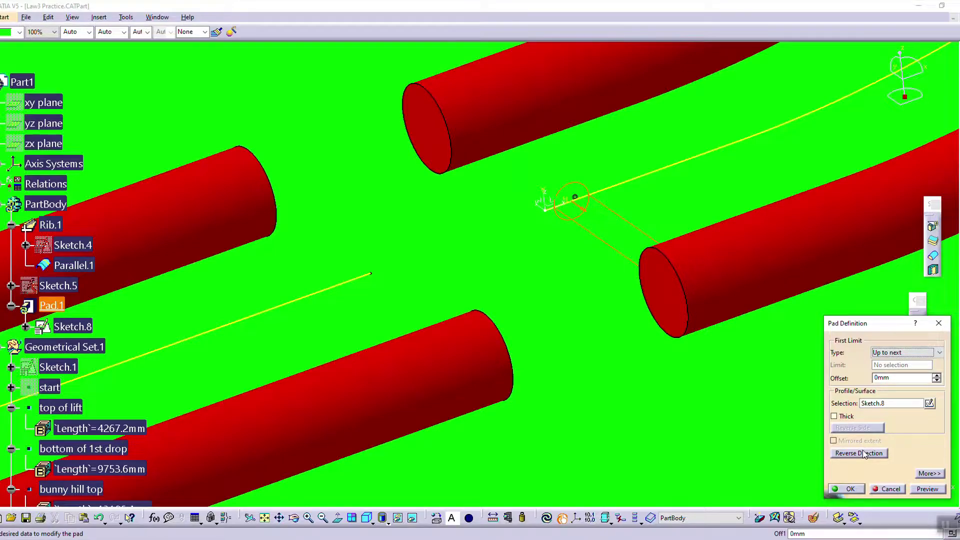
left_click(929, 473)
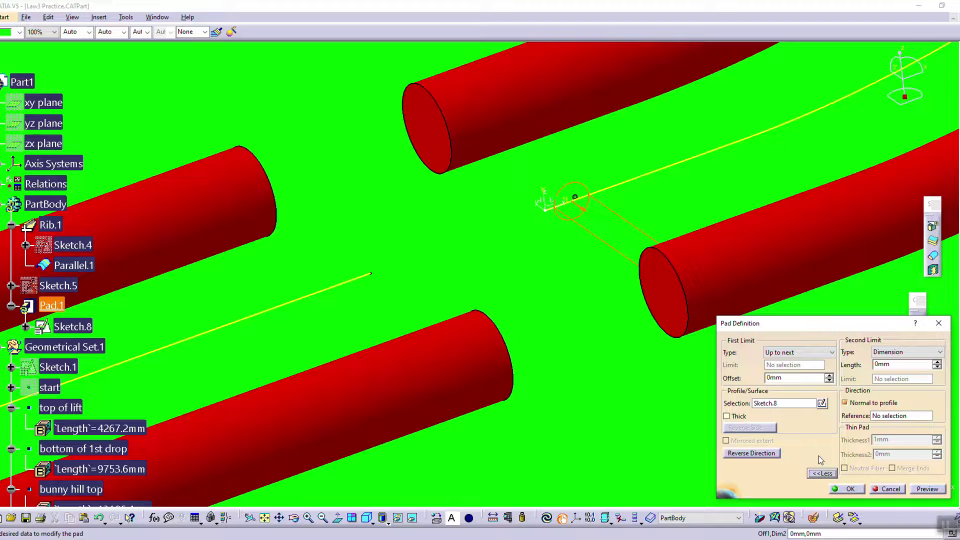
left_click(891, 351)
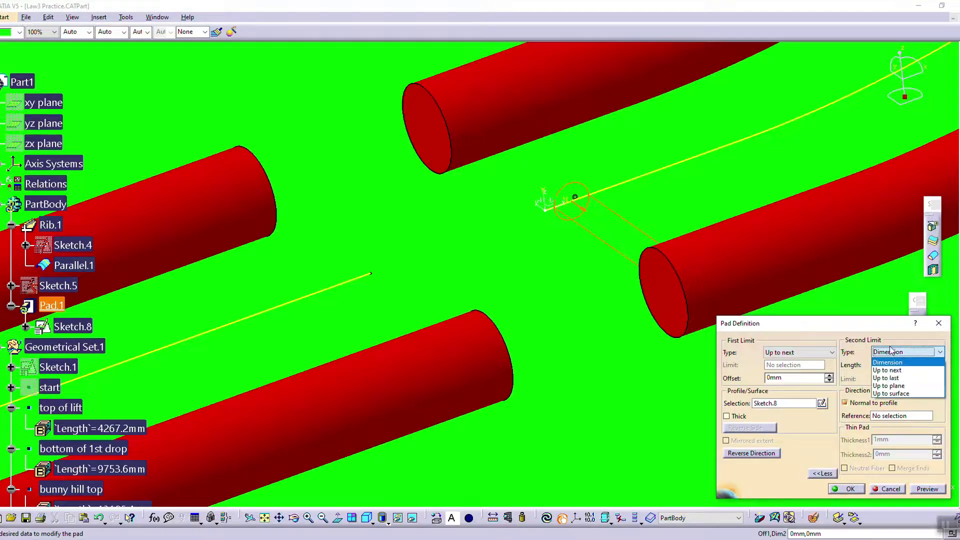
left_click(893, 370)
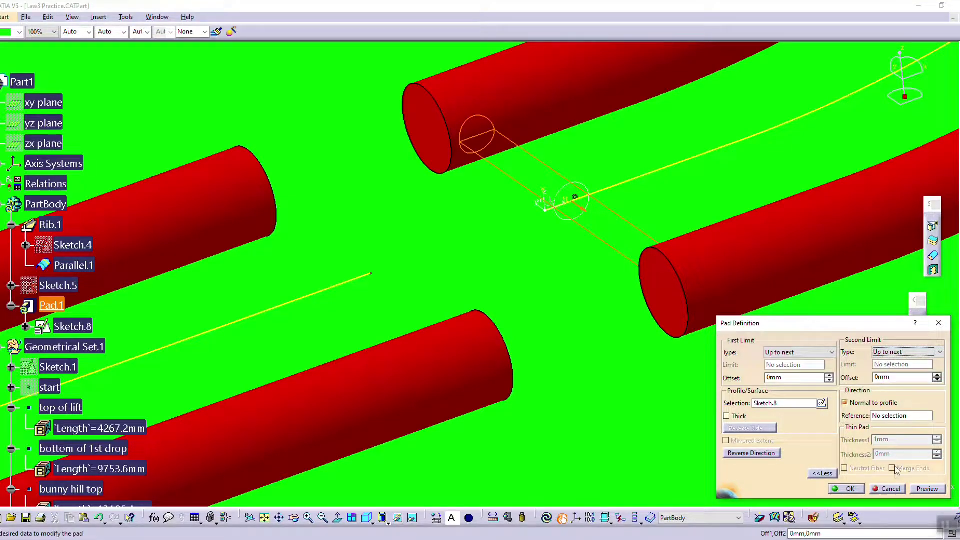
left_click(847, 489)
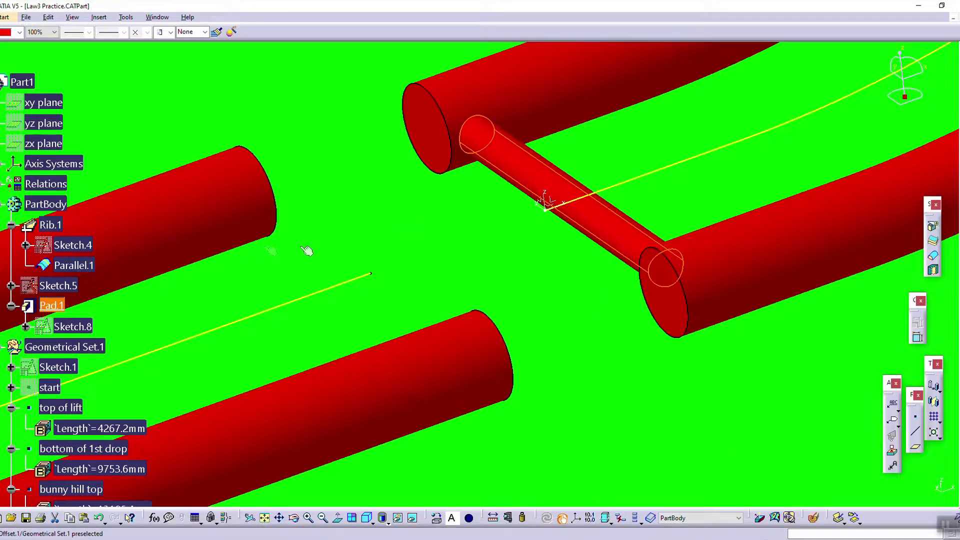
Step: Color Rib.1, the two rails, yellow
left_click(50, 225)
left_click(17, 31)
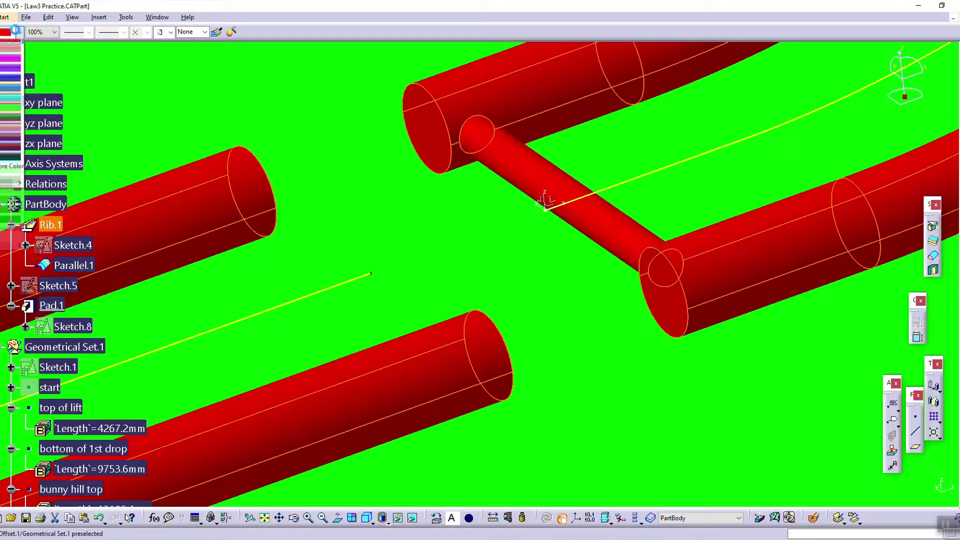
left_click(11, 95)
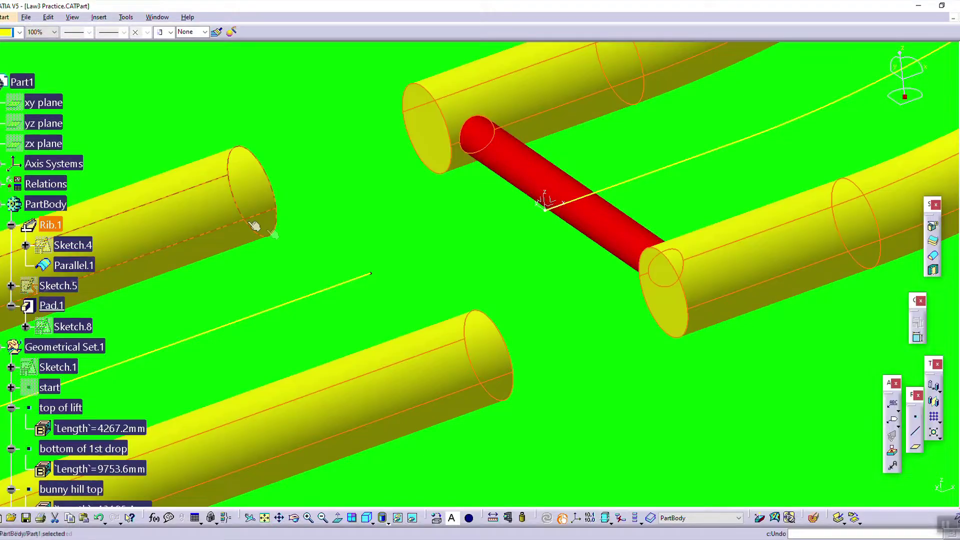
Step: Color the cross tie Pad.1 cyan and the track's center curve purple
middle_click_drag(345, 187, 515, 246)
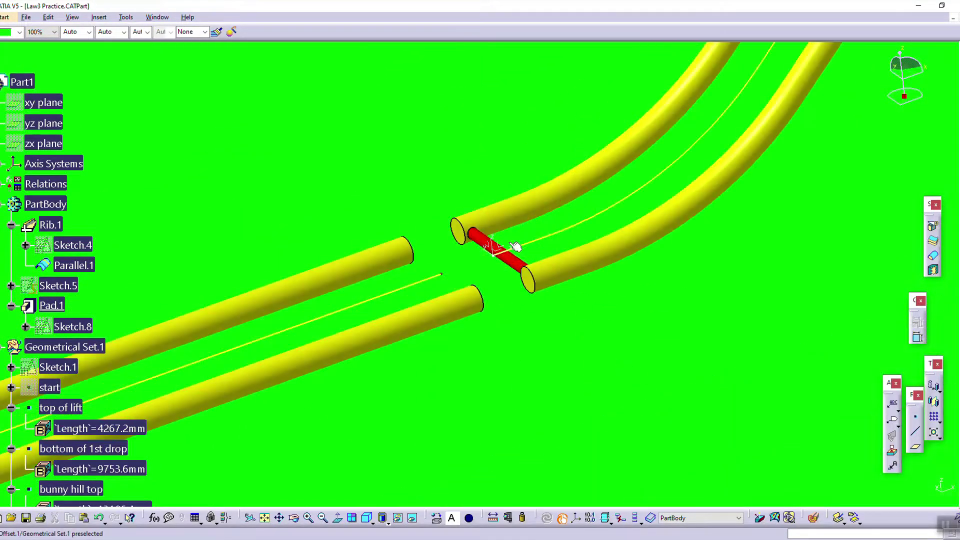
left_click(512, 248)
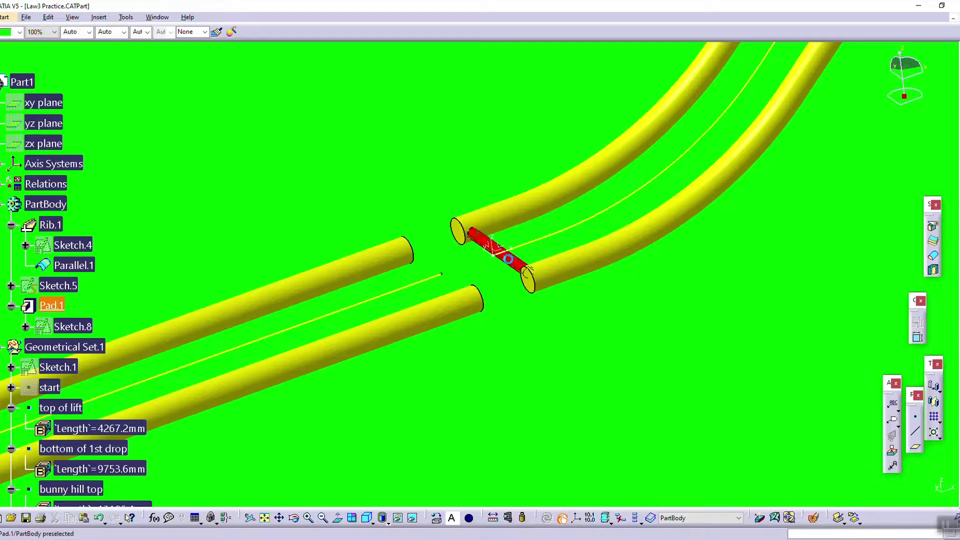
left_click(8, 33)
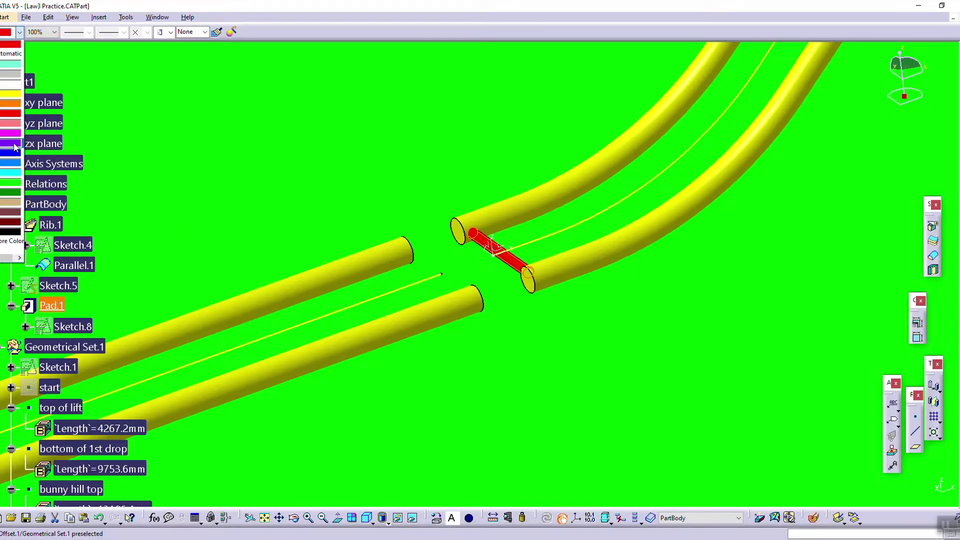
left_click(15, 173)
middle_click_drag(400, 254, 602, 215)
scroll(602, 215, "down", 1)
mouse_move(452, 317)
middle_mouse_down()
mouse_move(659, 250)
mouse_move(482, 317)
mouse_move(442, 314)
middle_mouse_up()
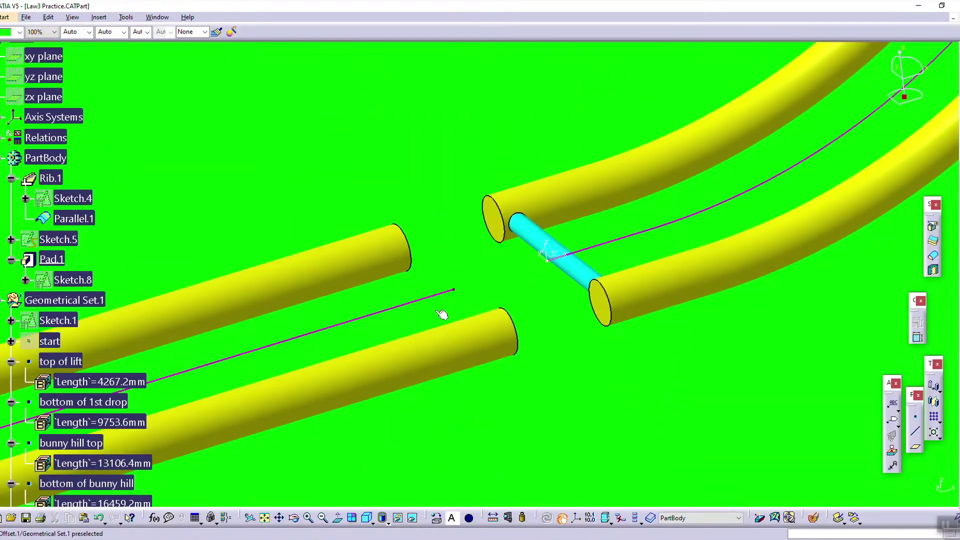
middle_click_drag(665, 257, 617, 277)
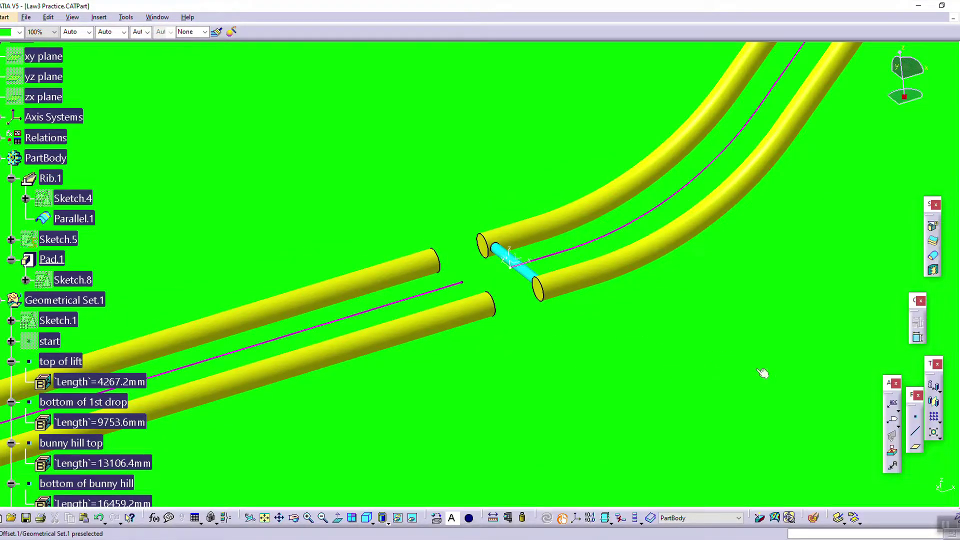
Step: Set up a Points Repetition in the surface design workbench from the start point along Parallel.1, with the parameters set to Spacing
left_click(939, 423)
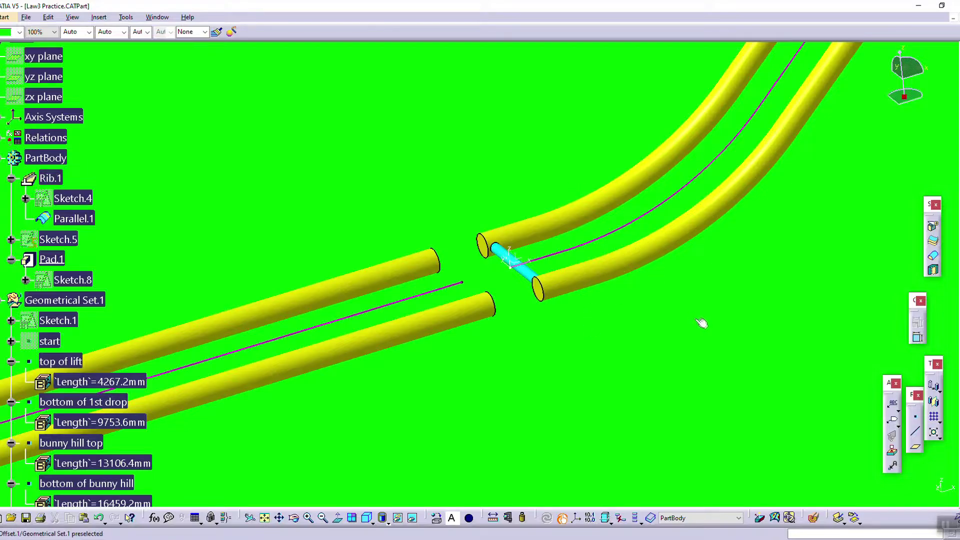
middle_click_drag(691, 365, 699, 384)
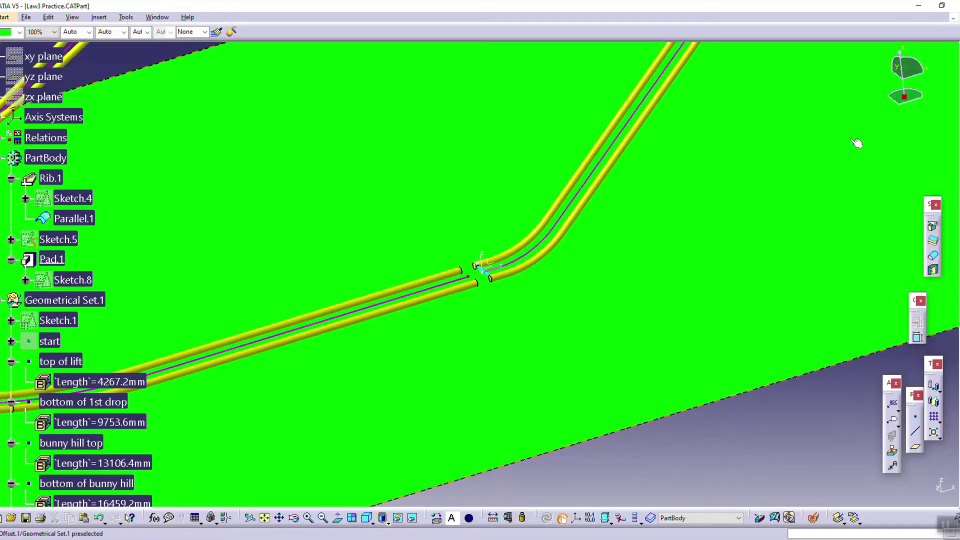
key("ctrl+g")
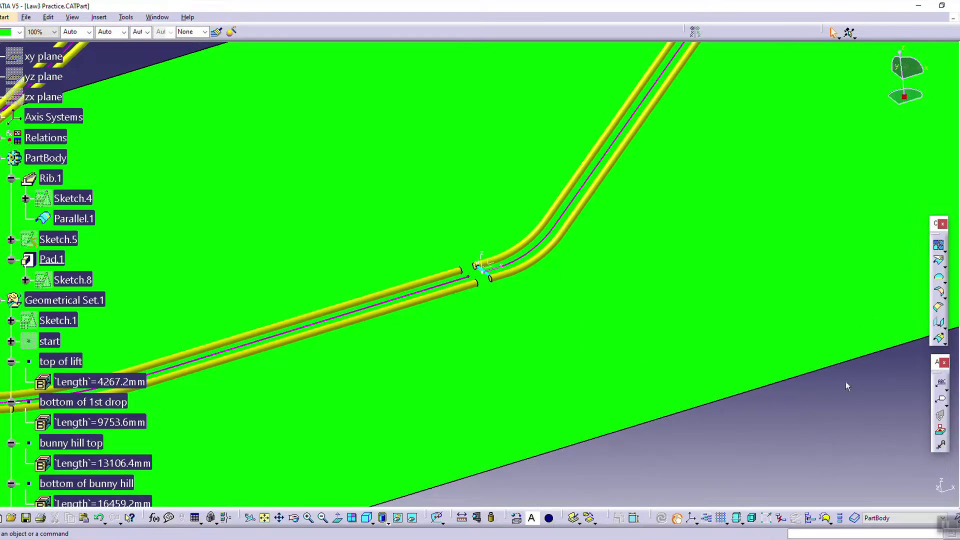
left_click(959, 158)
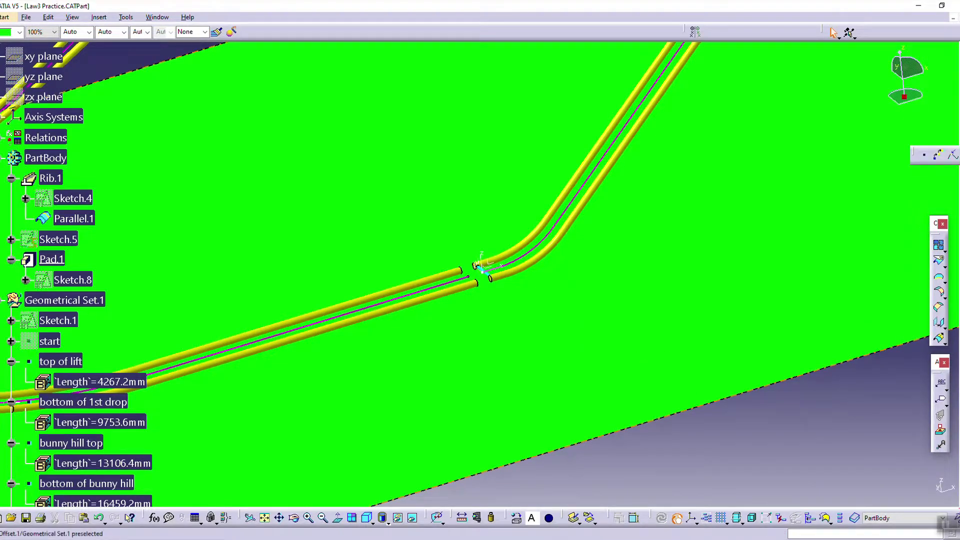
left_click(938, 157)
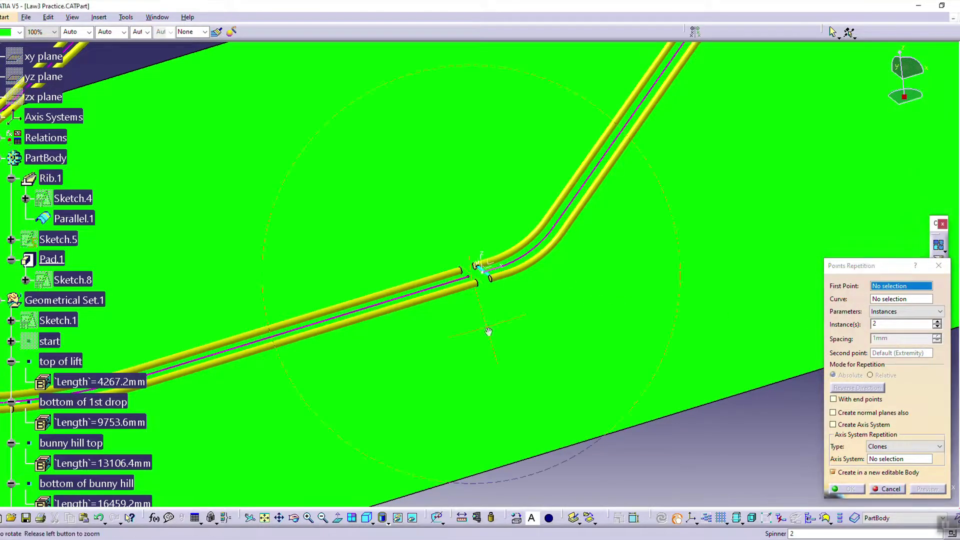
middle_click_drag(488, 332, 489, 202)
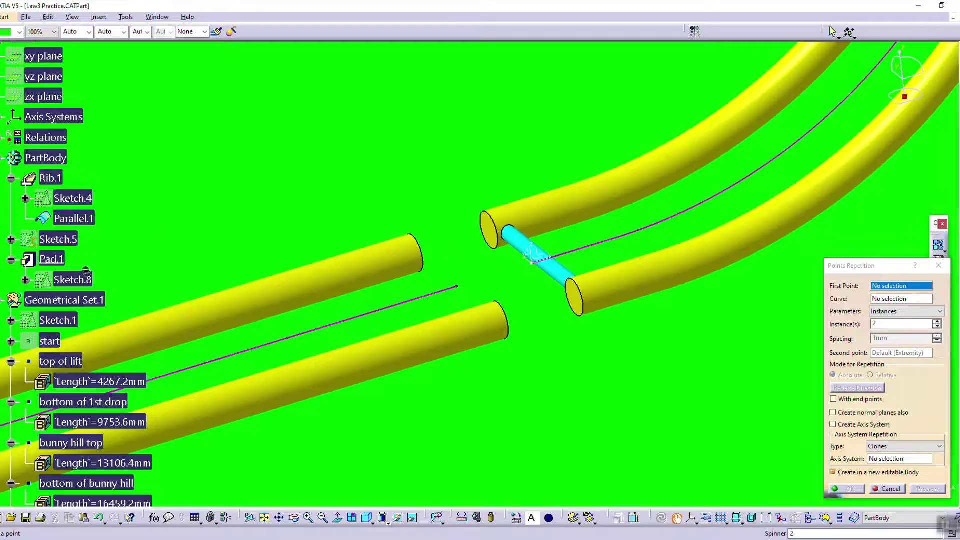
left_click(50, 342)
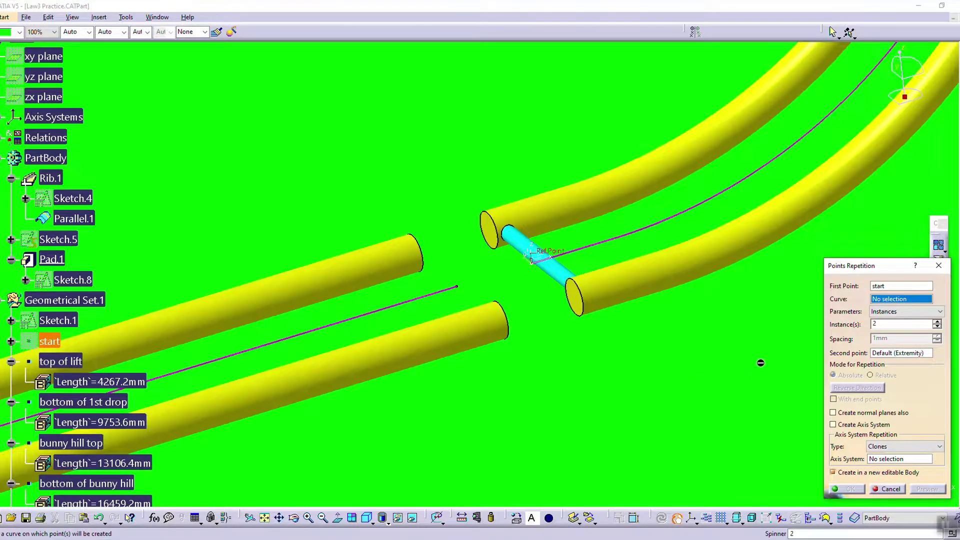
left_click(645, 231)
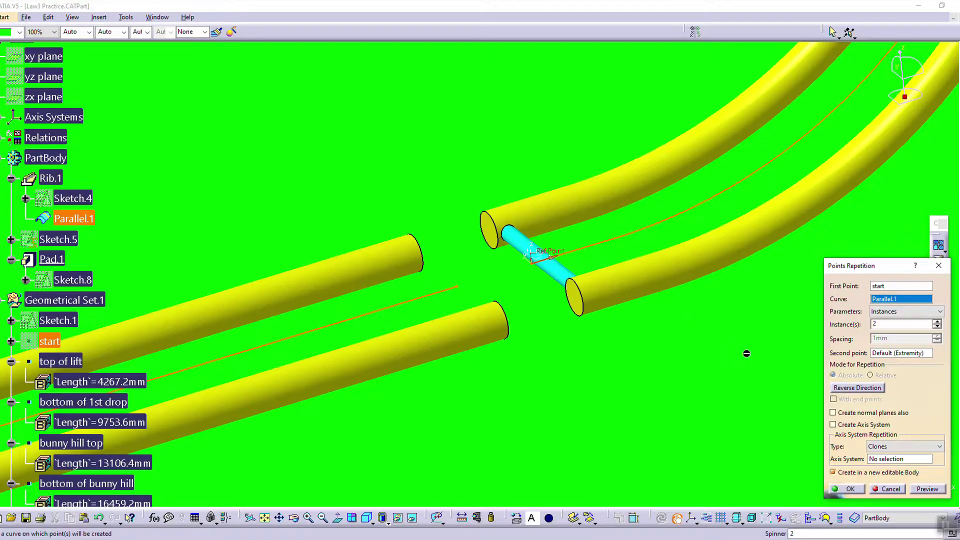
left_click(905, 312)
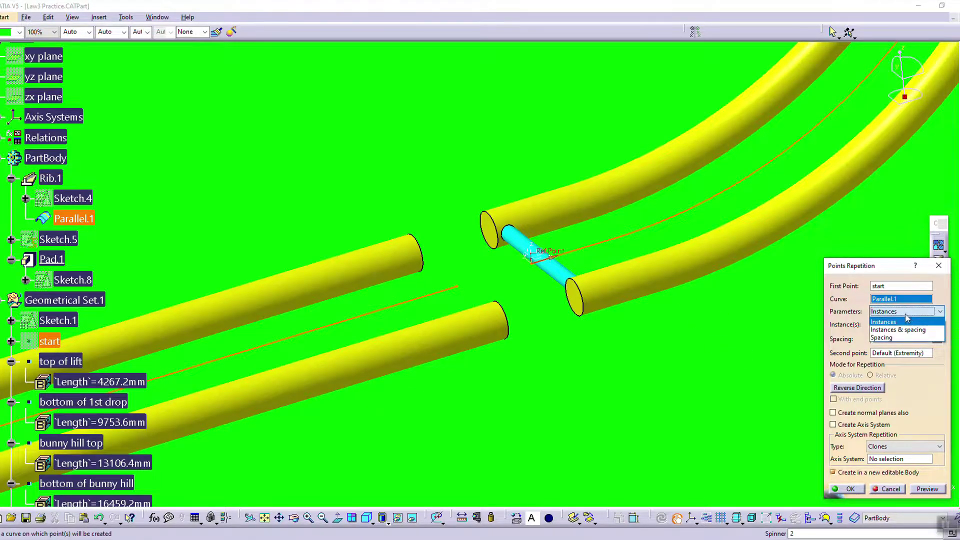
left_click(895, 337)
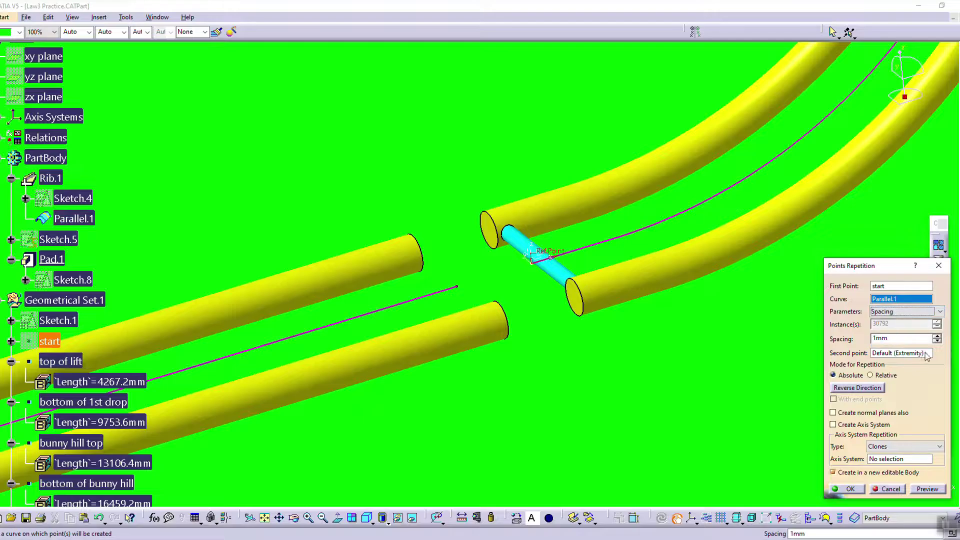
Step: Set the repetition spacing to 100 mm and preview the points along the track
left_click_drag(917, 342, 839, 344)
left_click(928, 490)
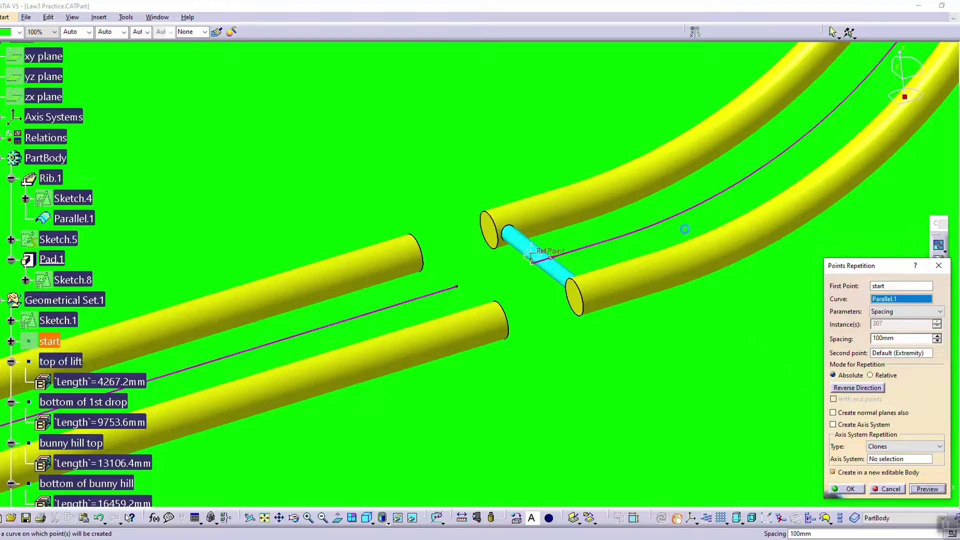
middle_click_drag(679, 224, 685, 356, "ctrl")
Step: Set the repetition spacing to 200 mm, preview it and create the points along the track curve
double_click(898, 339)
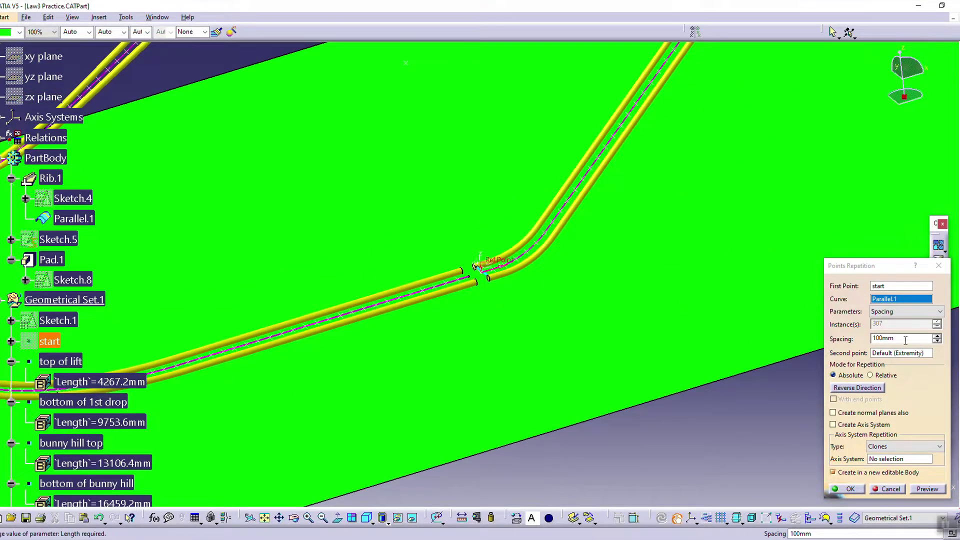
type("200")
left_click(928, 489)
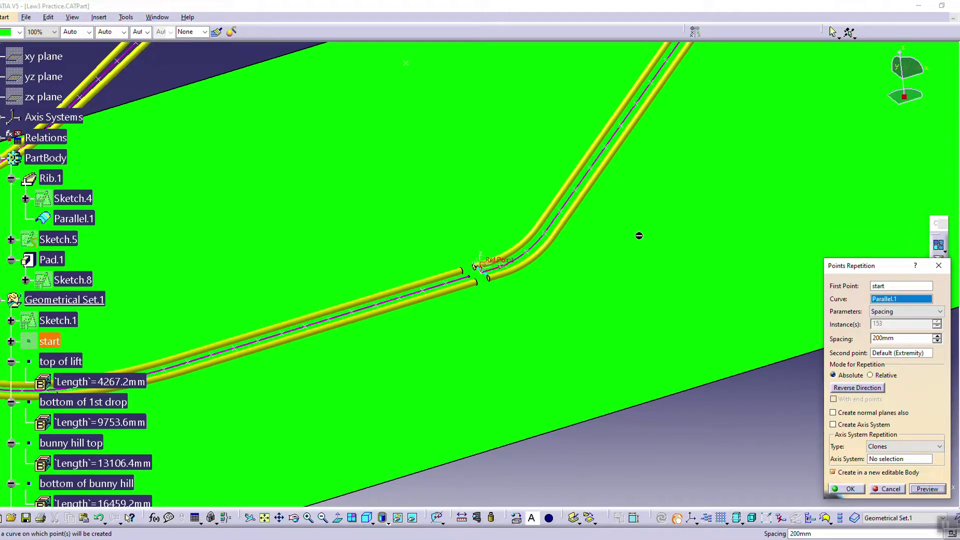
middle_click_drag(639, 174, 660, 274)
left_click(844, 489)
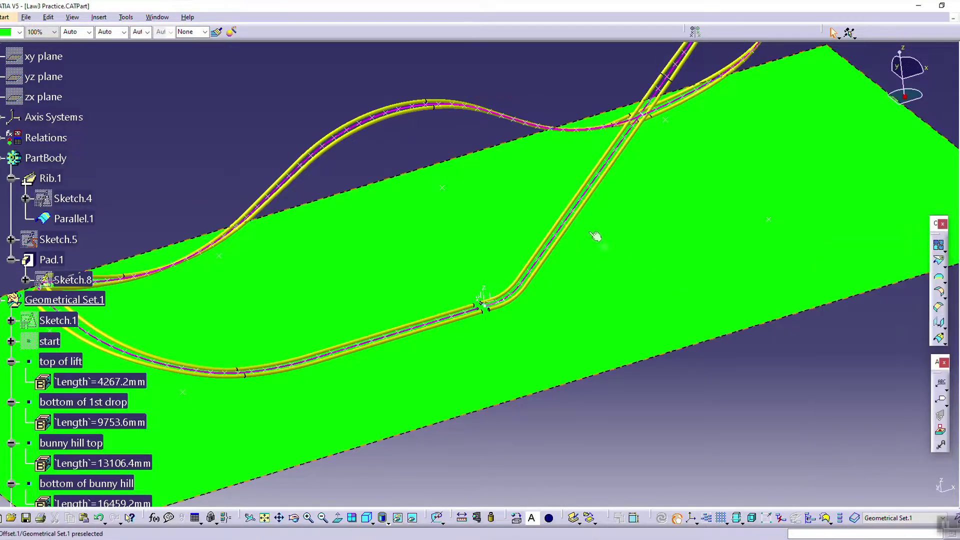
Step: Create a user pattern of the cross tie Pad.1 at the points of Repetition (Points and Planes).1
middle_click_drag(625, 229, 554, 248)
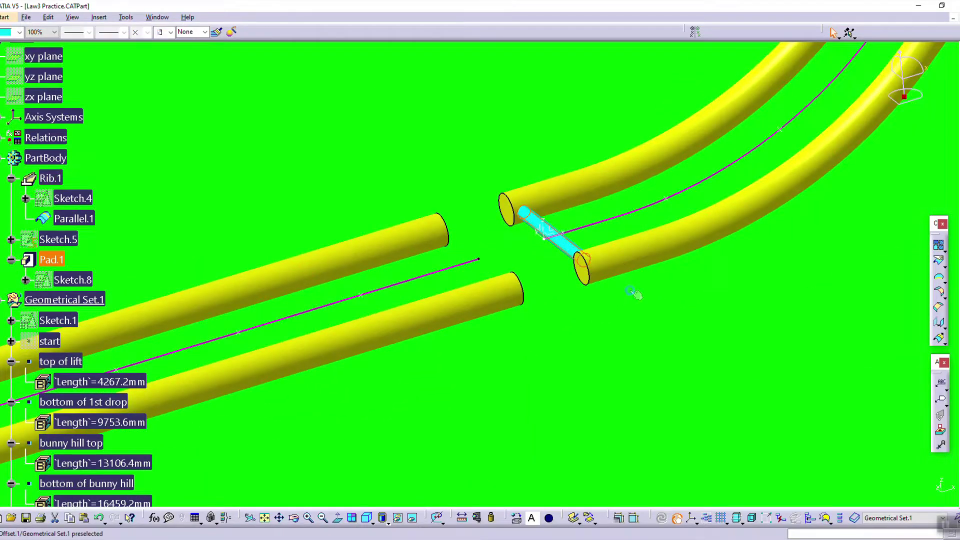
left_click(942, 431)
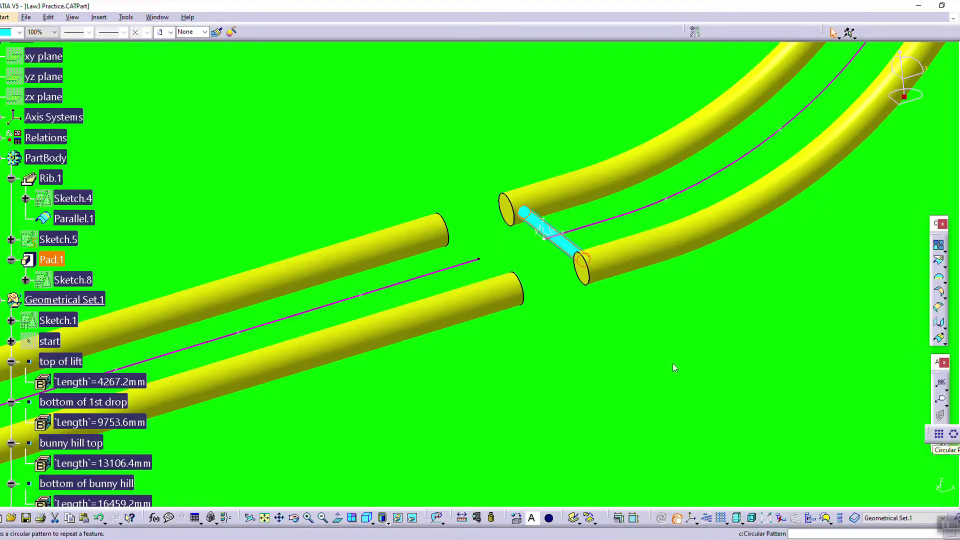
left_click(939, 446)
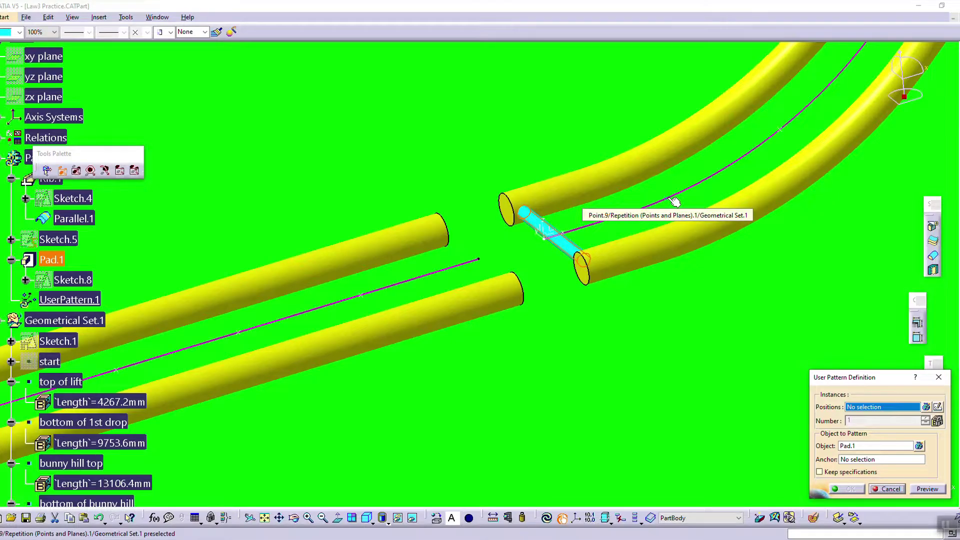
scroll(254, 314, "down", 15)
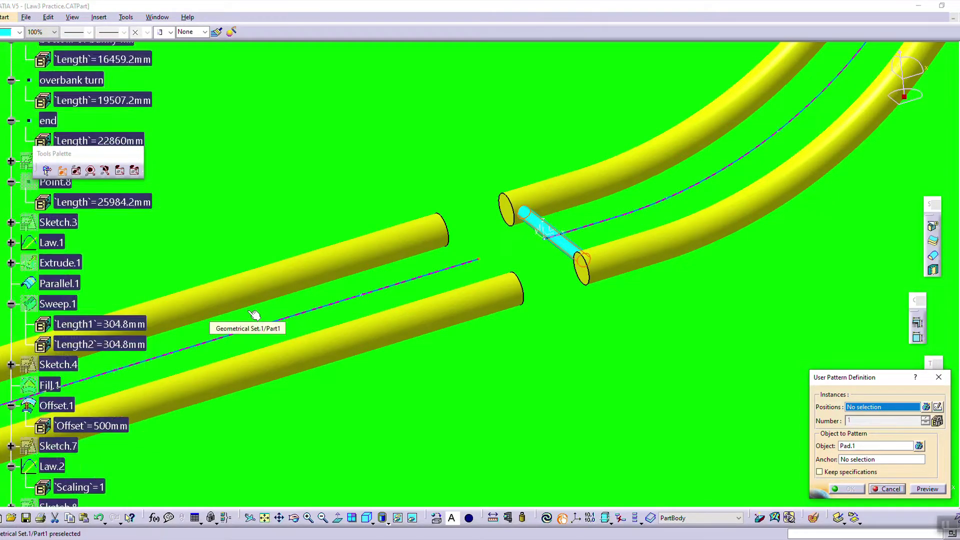
left_click(110, 435)
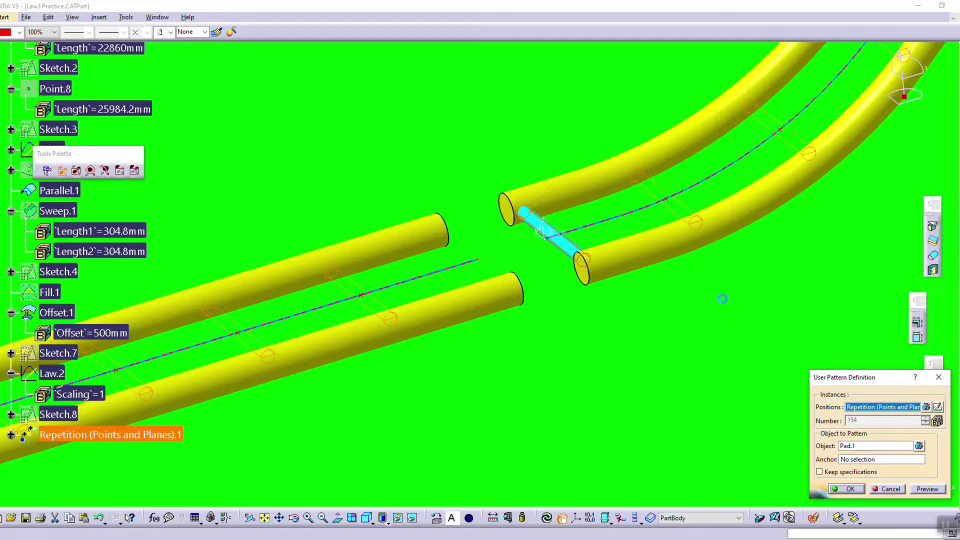
left_click(938, 380)
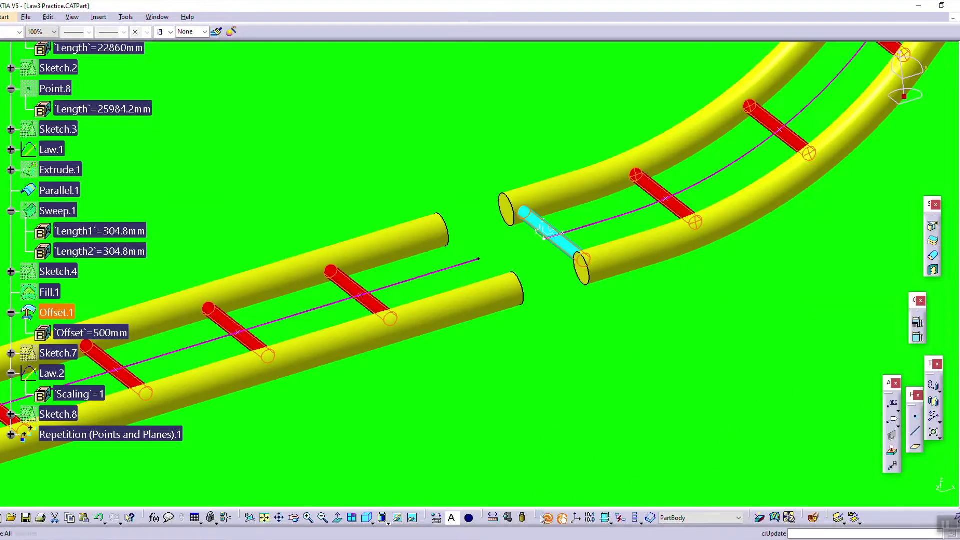
Step: Inspect the patterned ties around the track, and switch to YouTube to play the Cantilevered Roller Coaster video for reference
middle_click_drag(606, 340, 613, 450, "ctrl")
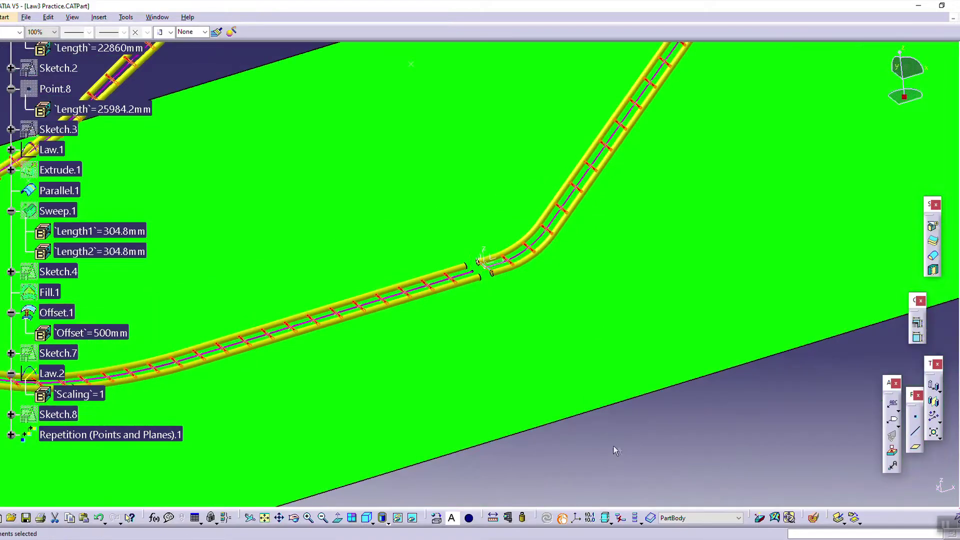
middle_click_drag(584, 261, 461, 322)
middle_click_drag(555, 300, 472, 330)
middle_click_drag(392, 317, 527, 326)
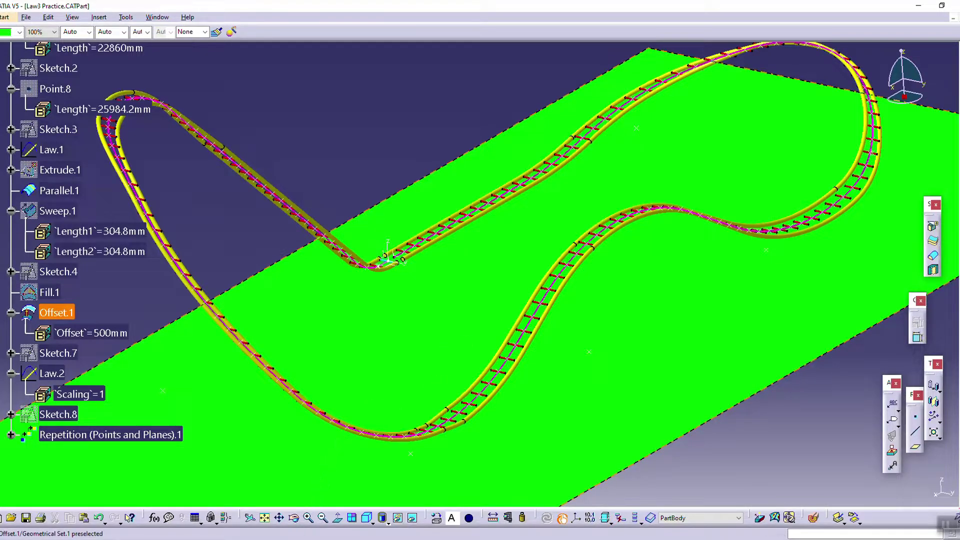
mouse_move(320, 531)
left_click(357, 500)
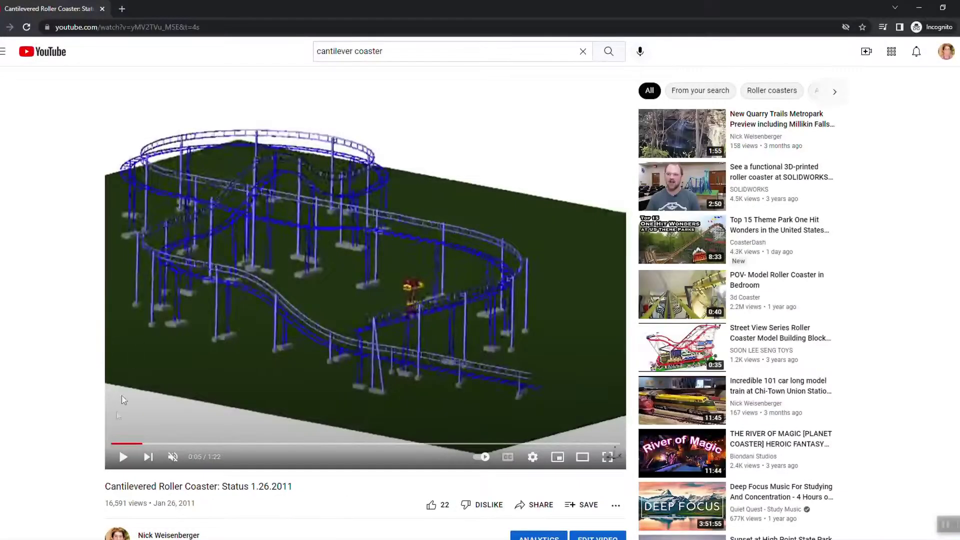
left_click(123, 457)
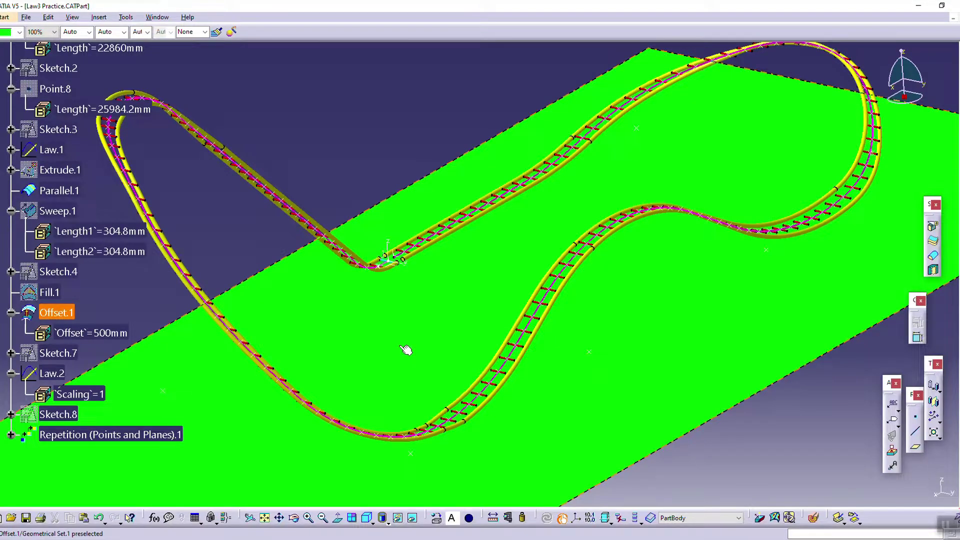
Step: Back in the CATIA part, sketch a circular support profile below the track start and pad it up to the surface Sweep.1
middle_click_drag(462, 285, 825, 270)
mouse_move(563, 386)
middle_mouse_down()
mouse_move(739, 273)
mouse_move(731, 199)
mouse_move(604, 245)
mouse_move(575, 241)
middle_mouse_up()
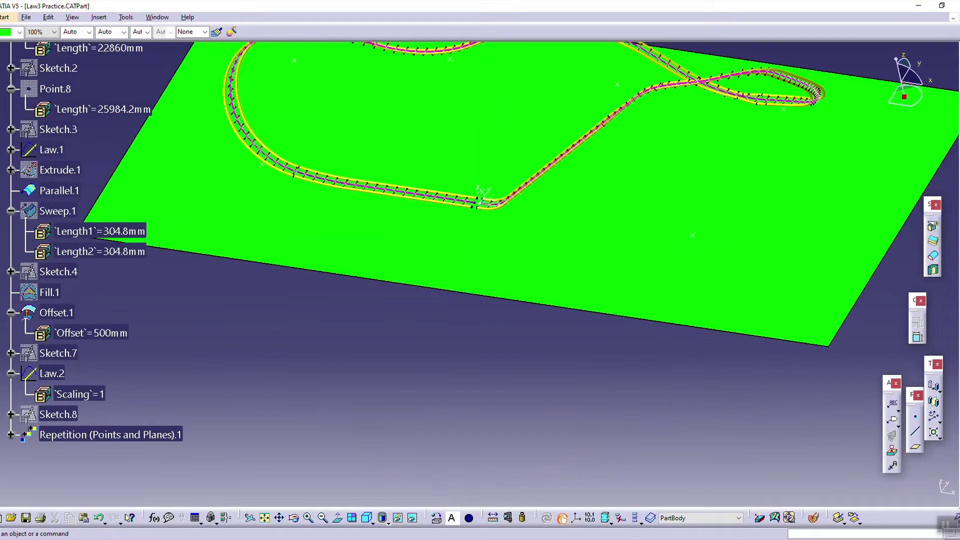
left_click(589, 244)
mouse_move(583, 253)
middle_mouse_down()
mouse_move(576, 315)
mouse_move(610, 225)
middle_mouse_up()
mouse_move(667, 222)
middle_mouse_down()
mouse_move(549, 362)
mouse_move(575, 310)
middle_mouse_up()
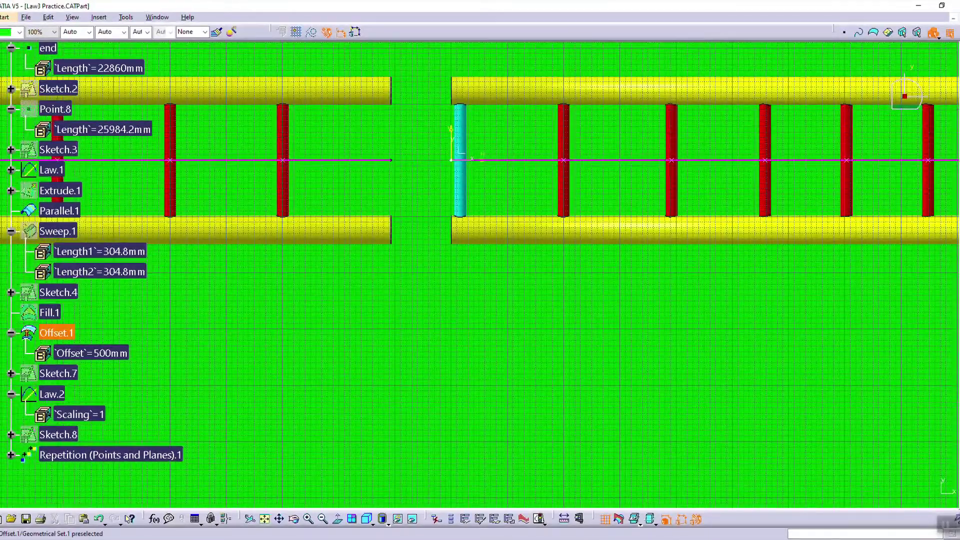
left_click(565, 160)
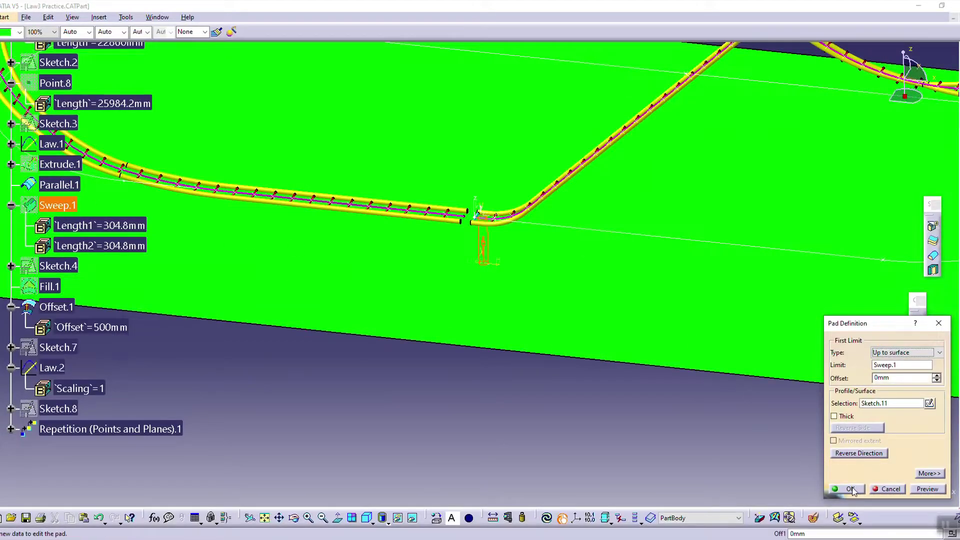
left_click(850, 490)
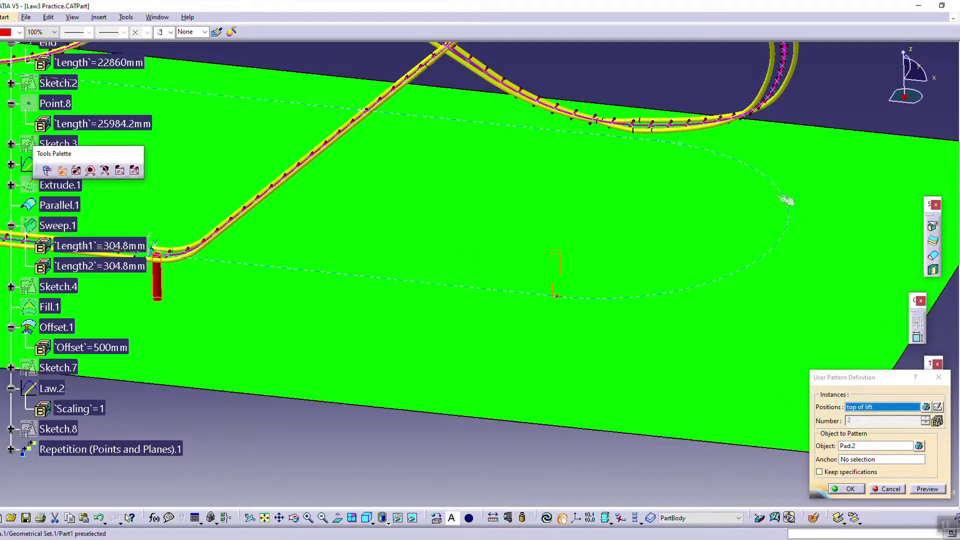
Step: Try a user pattern of the support column Pad.2 at the top of lift point and another point on the ground path
left_click(783, 200)
left_click(850, 489)
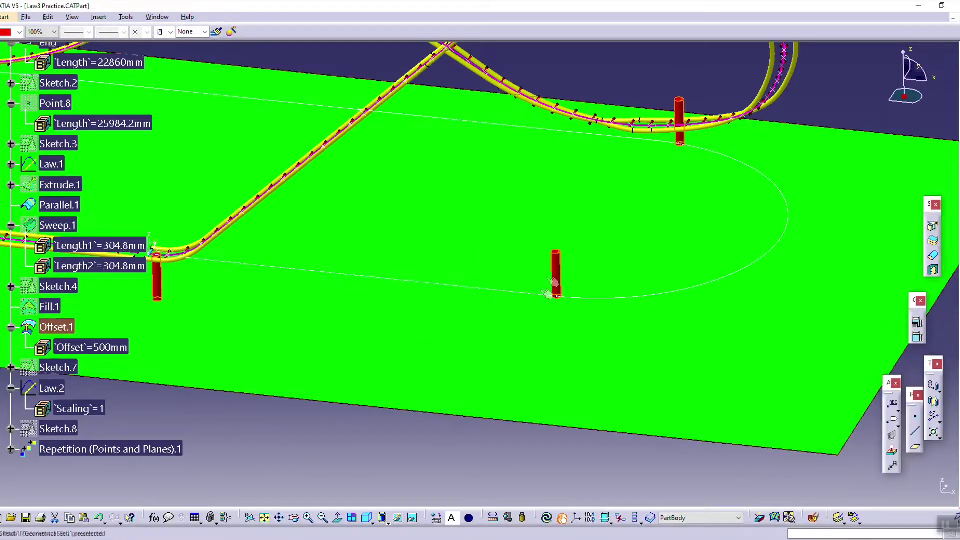
double_click(555, 281)
left_click(888, 490)
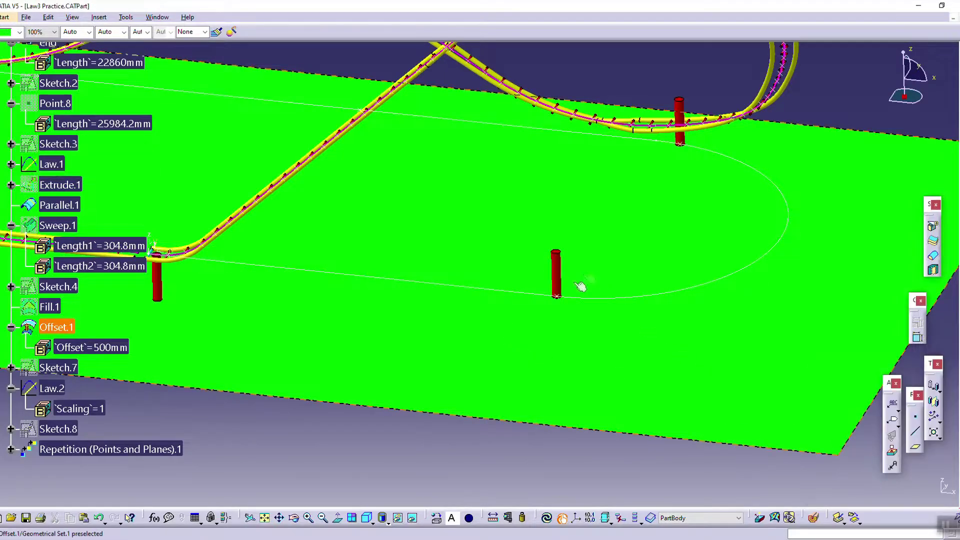
key("Delete")
left_click(890, 495)
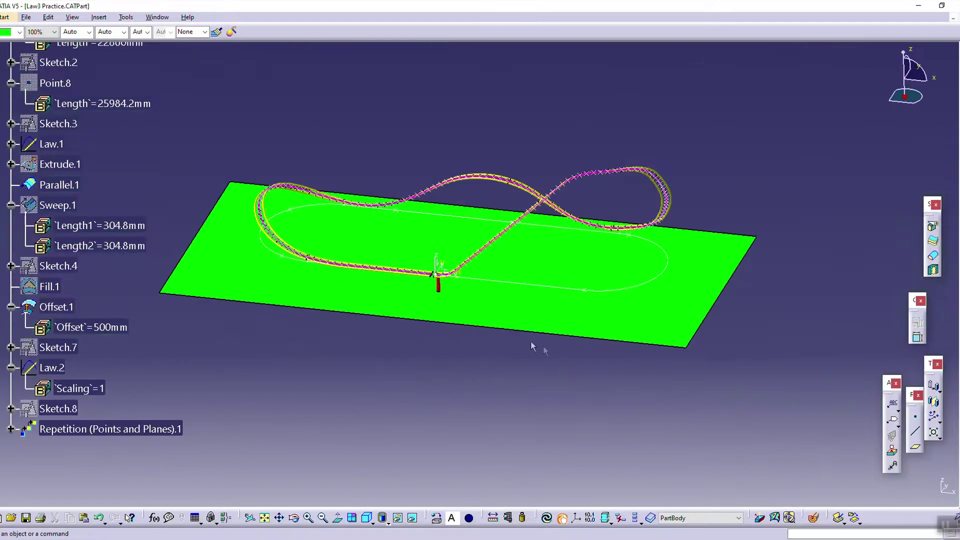
Step: Delete the support column and pad its circle Sketch.11 again with the limit up to surface Sweep.1
middle_click_drag(532, 347, 613, 307)
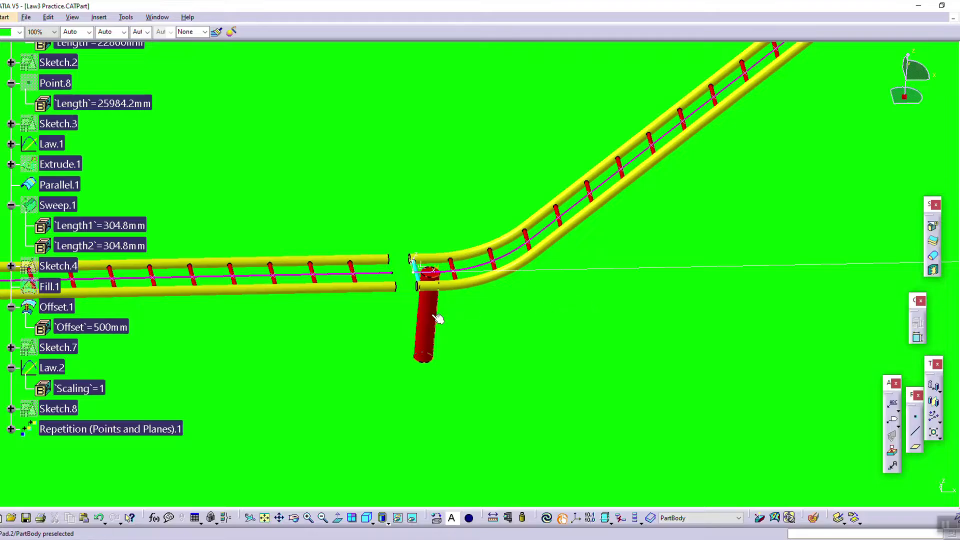
middle_click_drag(438, 319, 585, 315)
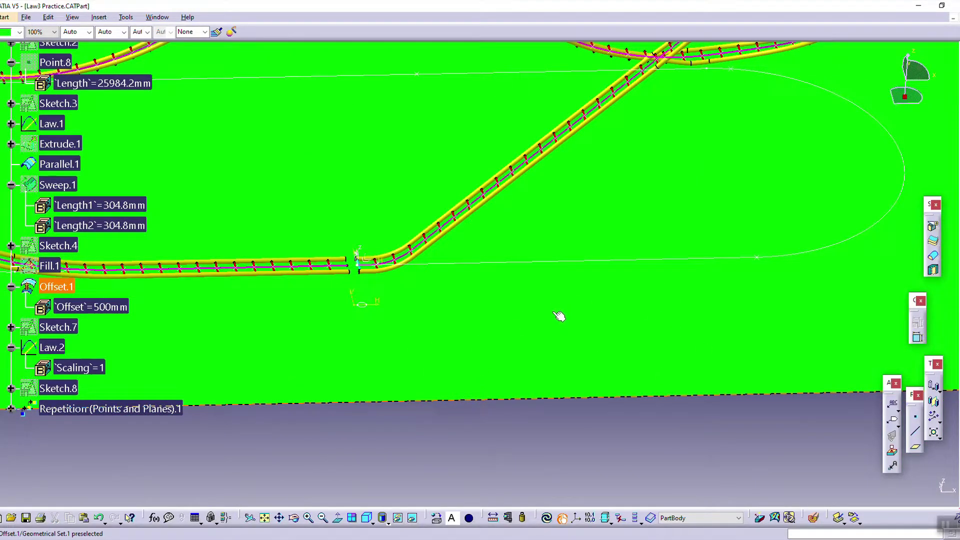
left_click(958, 312)
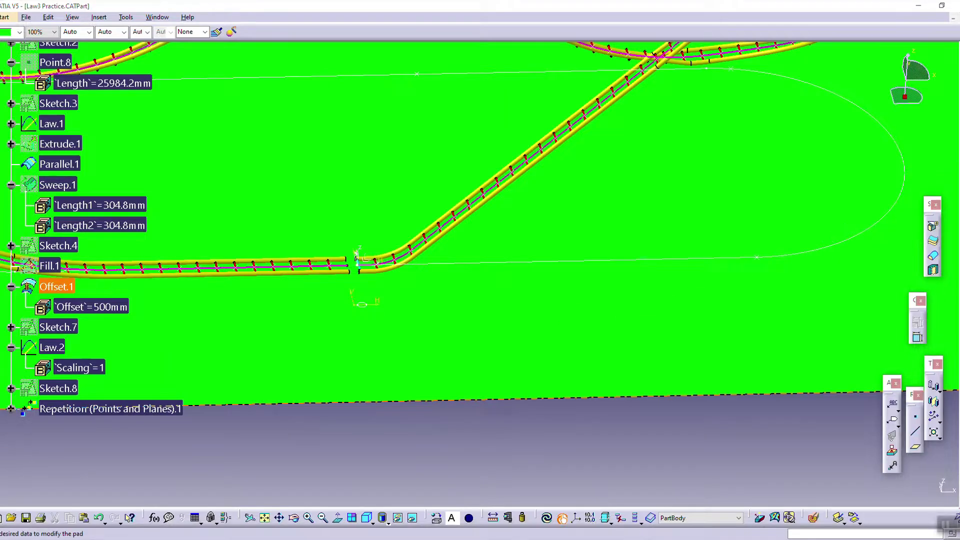
left_click(362, 305)
middle_click_drag(362, 305, 560, 320)
left_click(917, 353)
left_click(912, 395)
left_click(57, 203)
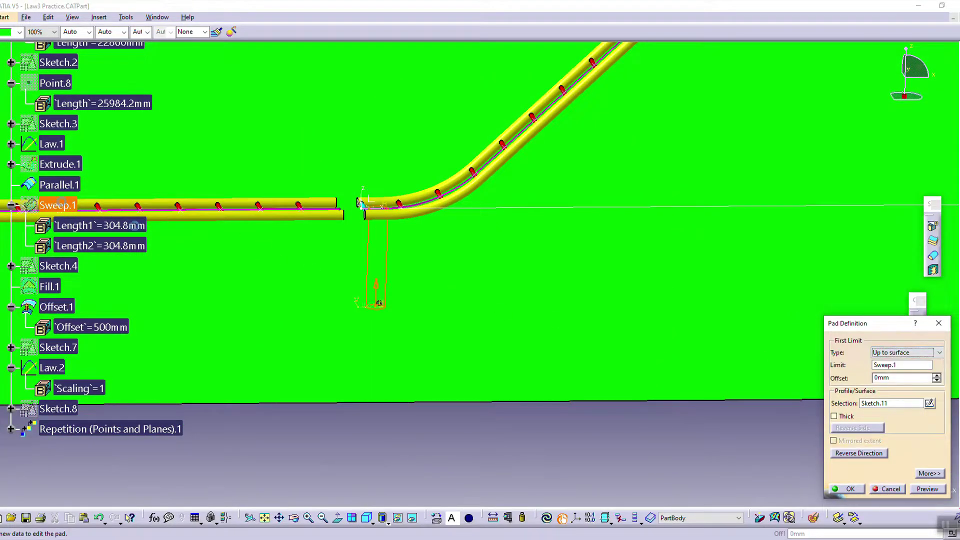
left_click(846, 492)
Step: Project the flat layout curve Sketch.1 onto the green ground surface Offset.1 in Generative Shape Design
middle_click_drag(480, 280, 690, 259)
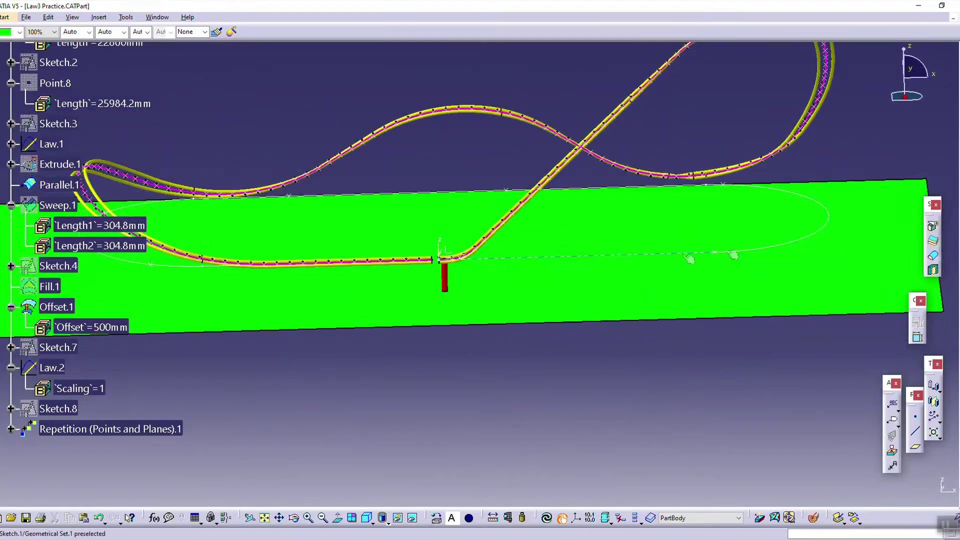
right_click(524, 257)
left_click(5, 17)
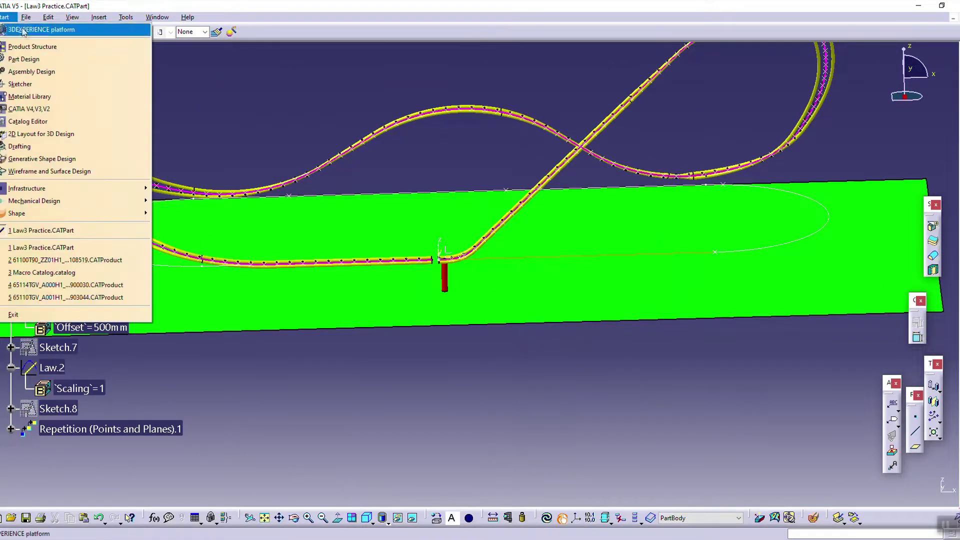
left_click(65, 157)
left_click(959, 196)
left_click(604, 283)
left_click(929, 491)
left_click(851, 490)
Step: Preview a Points Repetition along Project.1 at 500 mm spacing and create the points at 1000 mm spacing
left_click(959, 150)
left_click(634, 290)
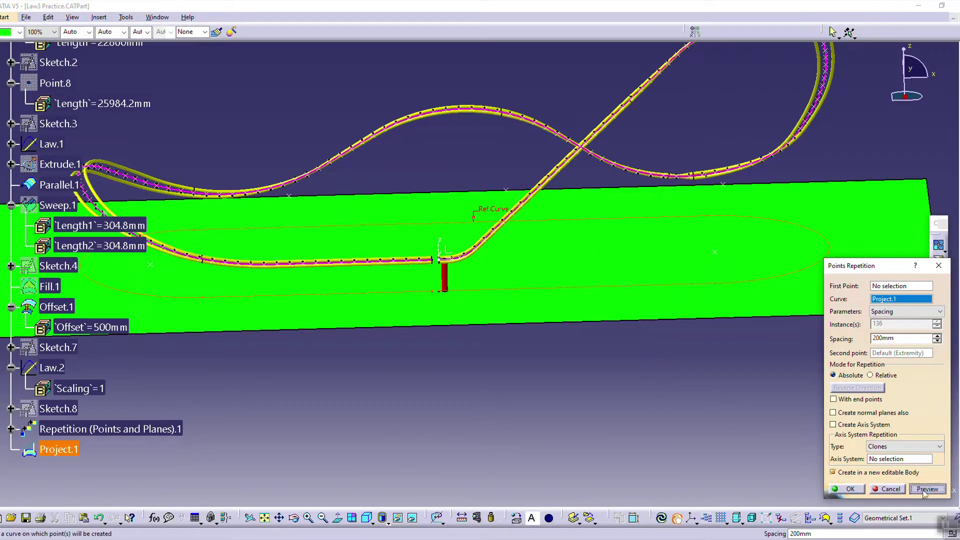
type("500")
key("Return")
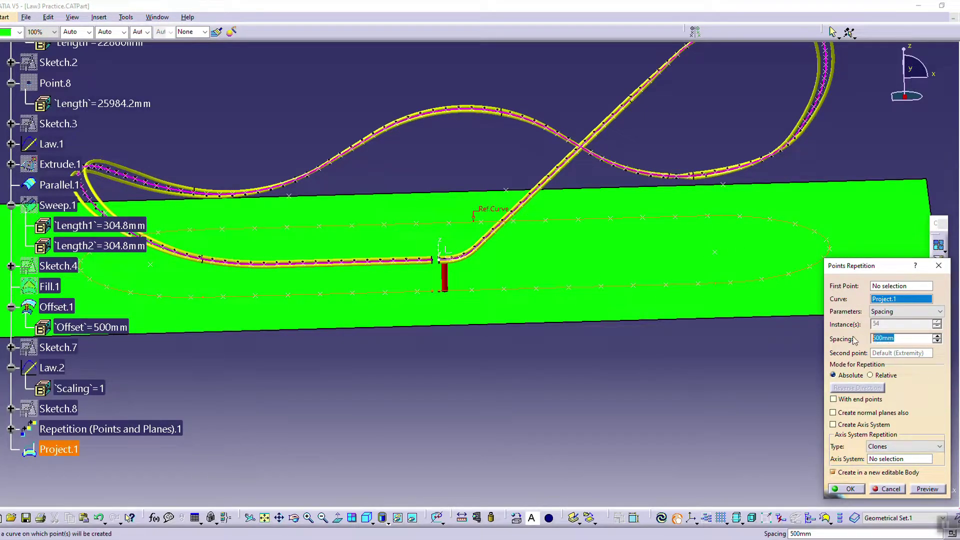
left_click(847, 489)
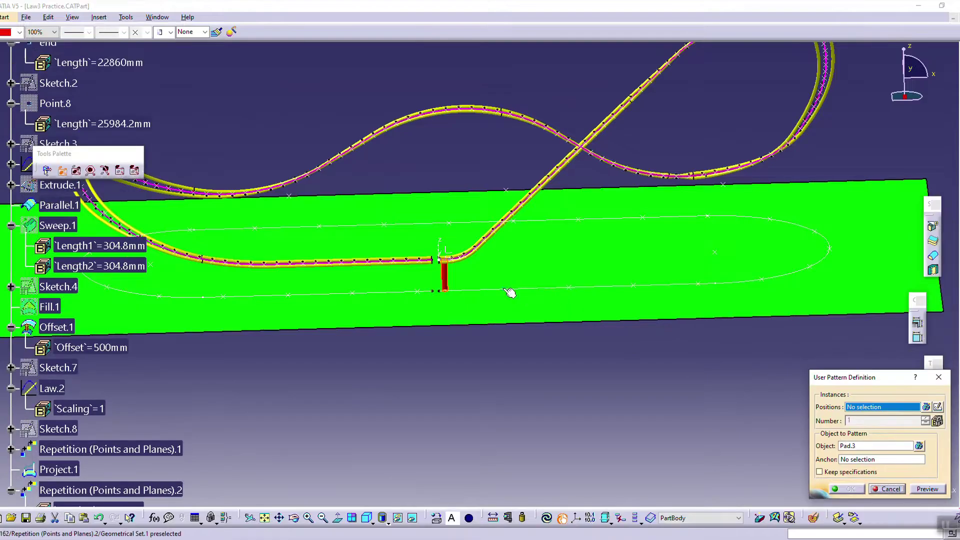
Step: Try to pattern the support column Pad.3 at the points of Repetition (Points and Planes).2
left_click(509, 293)
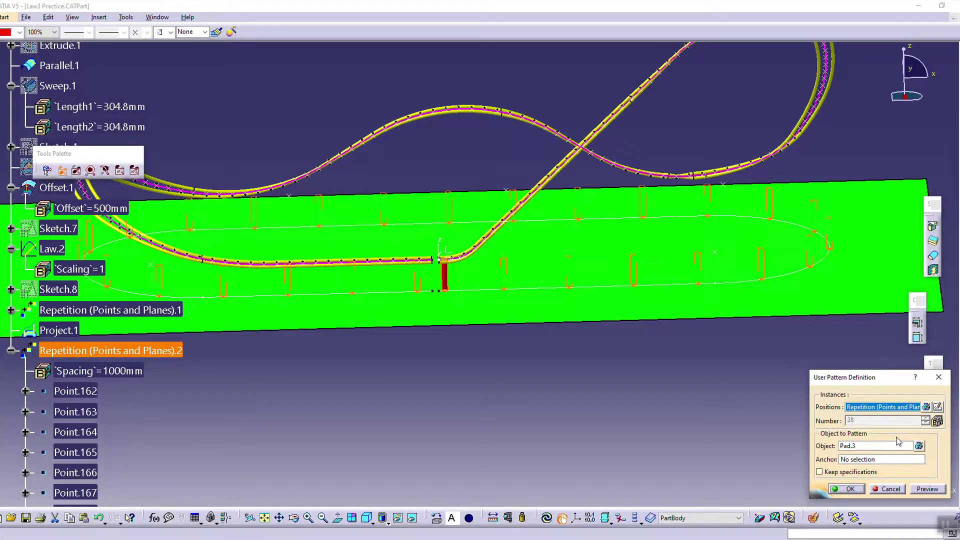
left_click(898, 489)
Step: Hide the solid track body and show the support column's circle Sketch.11
middle_click_drag(433, 374, 432, 281)
right_click(432, 280)
left_click(460, 314)
scroll(228, 232, "up", 8)
scroll(232, 235, "up", 3)
right_click(85, 200)
left_click(102, 229)
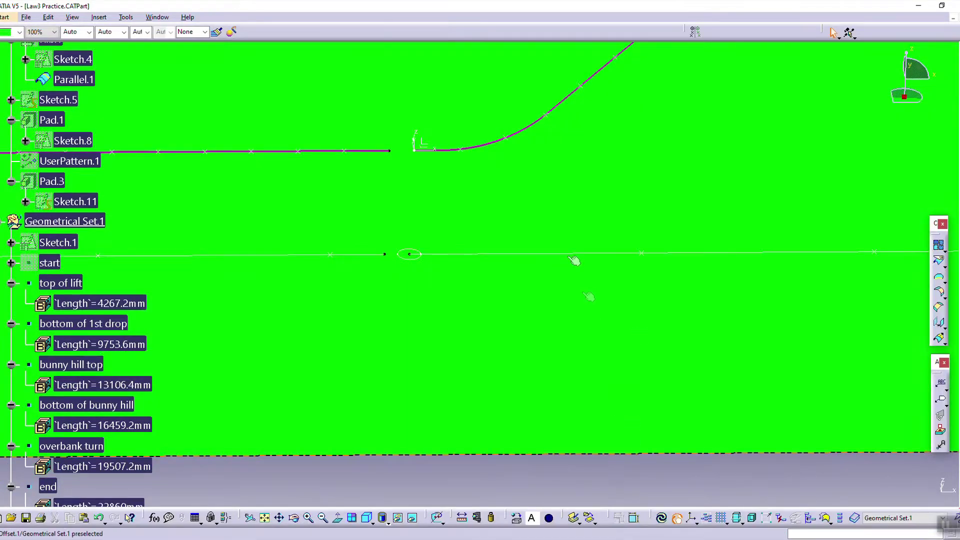
Step: Create a user pattern of the support circle Circle.1 at the points of Repetition (Points and Planes).2 on the ground
middle_click_drag(574, 260, 591, 349, "ctrl")
left_click(638, 270)
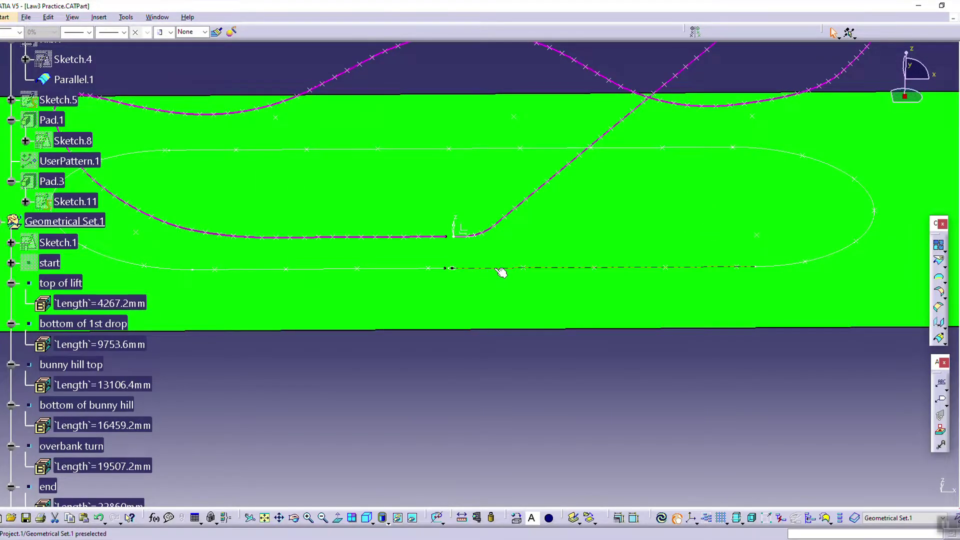
left_click(628, 428)
middle_click_drag(550, 379, 570, 280, "ctrl")
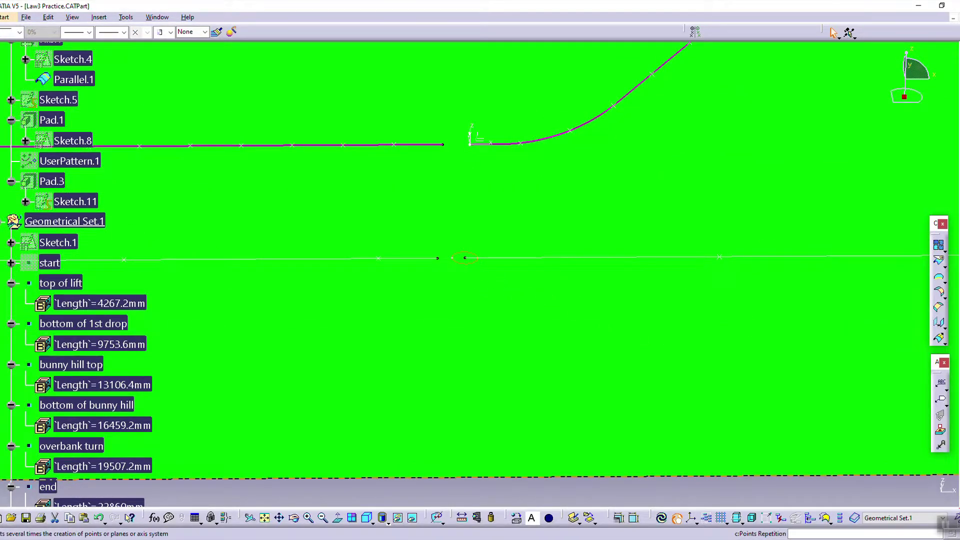
left_click(941, 430)
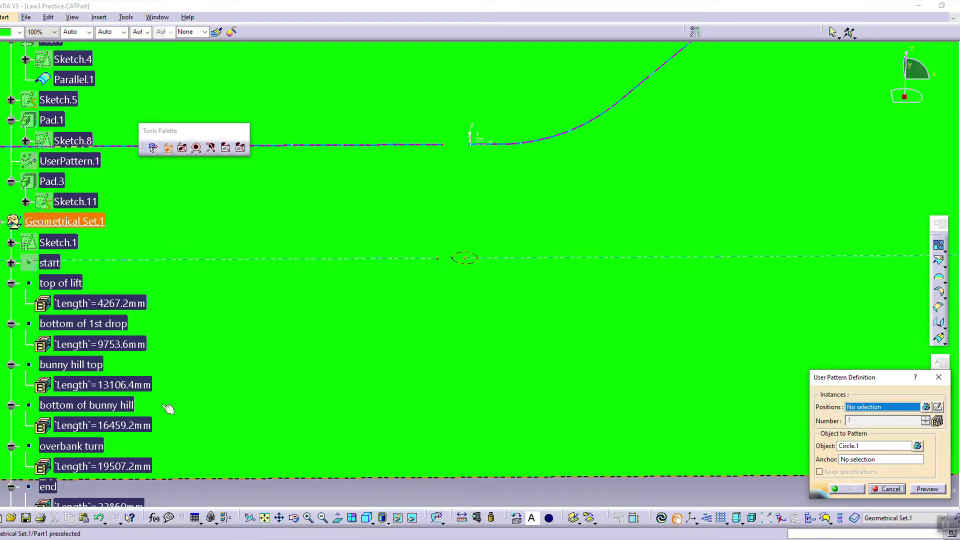
scroll(167, 402, "down", 15)
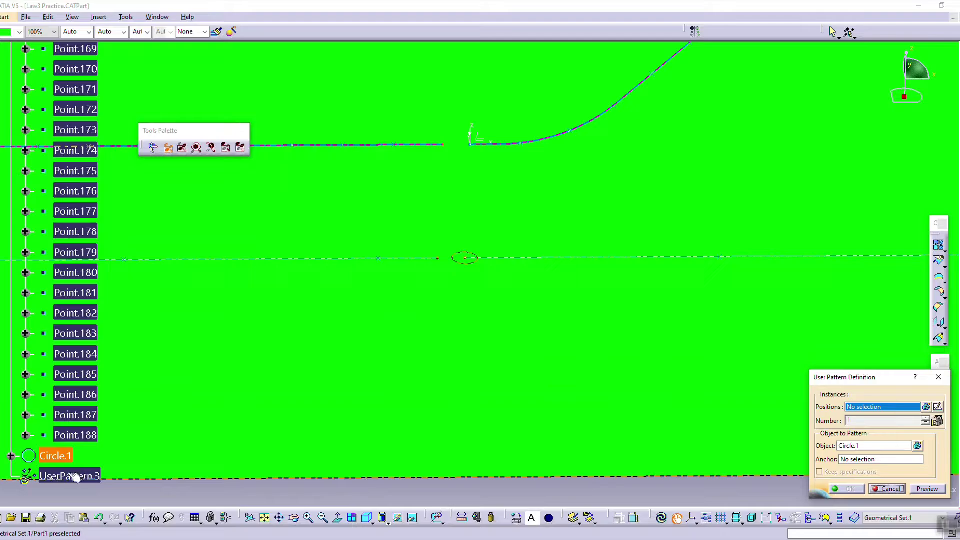
scroll(65, 395, "up", 5)
left_click(75, 144)
middle_click_drag(556, 290, 572, 371, "ctrl")
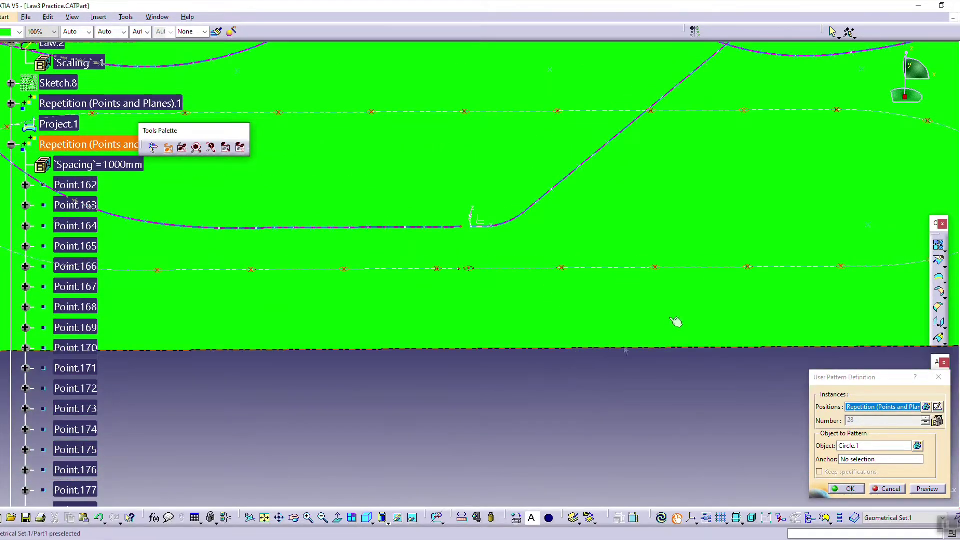
left_click(846, 489)
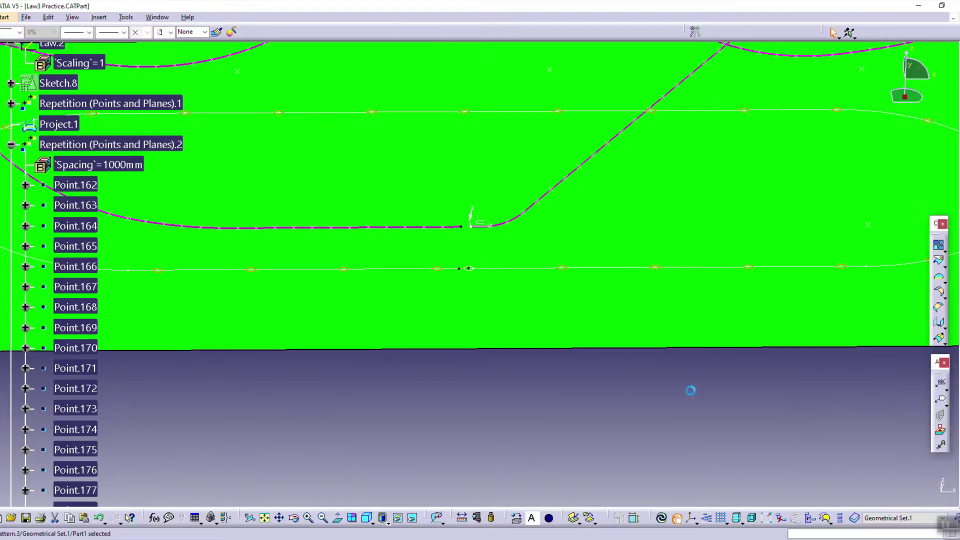
middle_click_drag(645, 347, 624, 355, "ctrl")
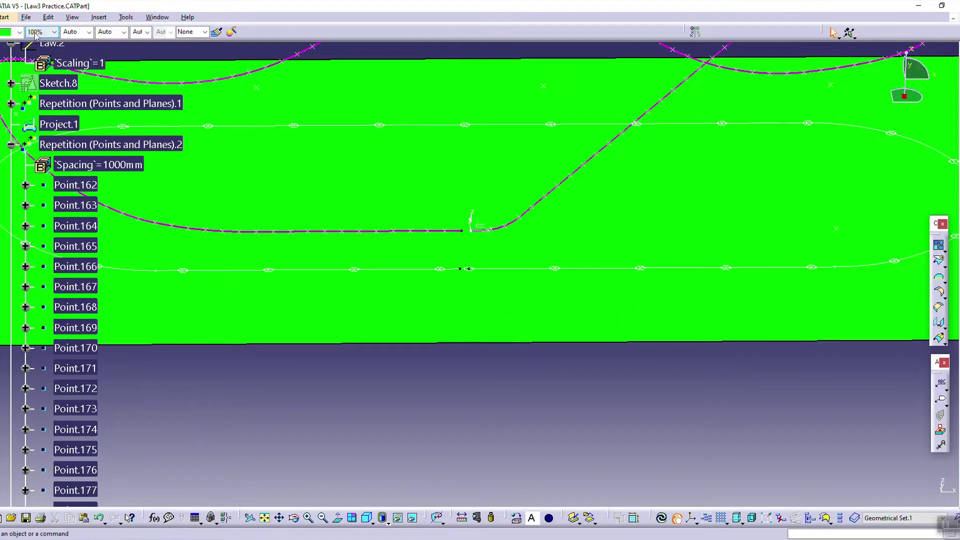
Step: In Part Design, pad the patterned support circles UserPattern.3 up to the surface Sweep.1
left_click(6, 17)
left_click(30, 57)
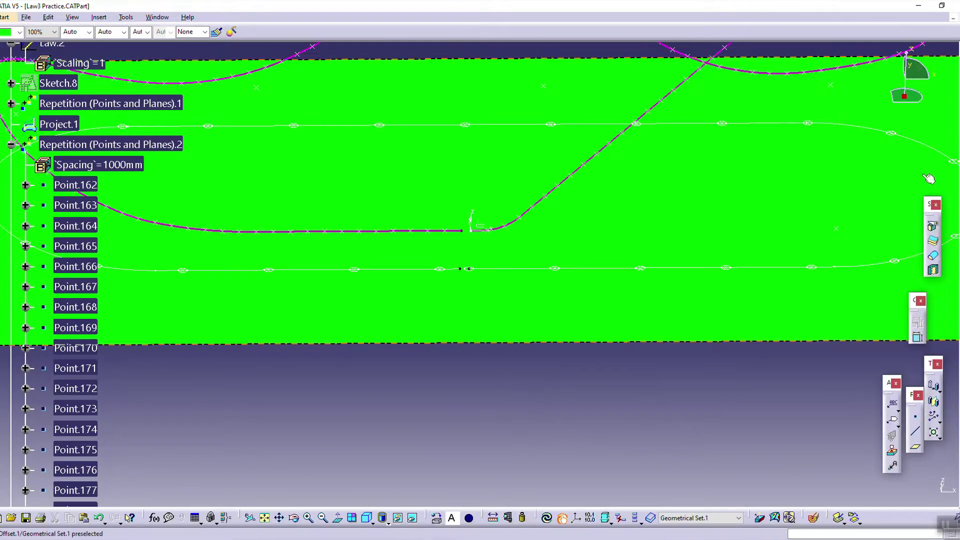
left_click(557, 298)
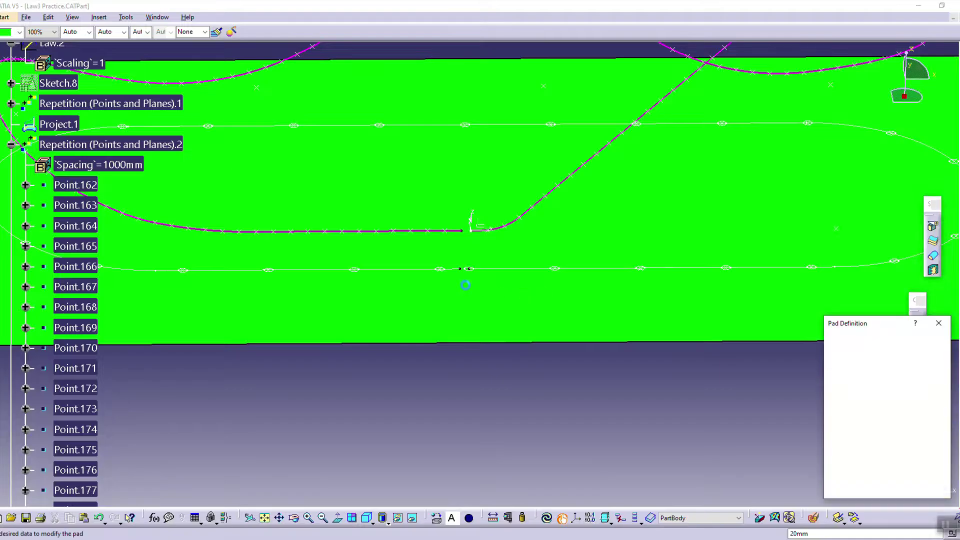
left_click(557, 271)
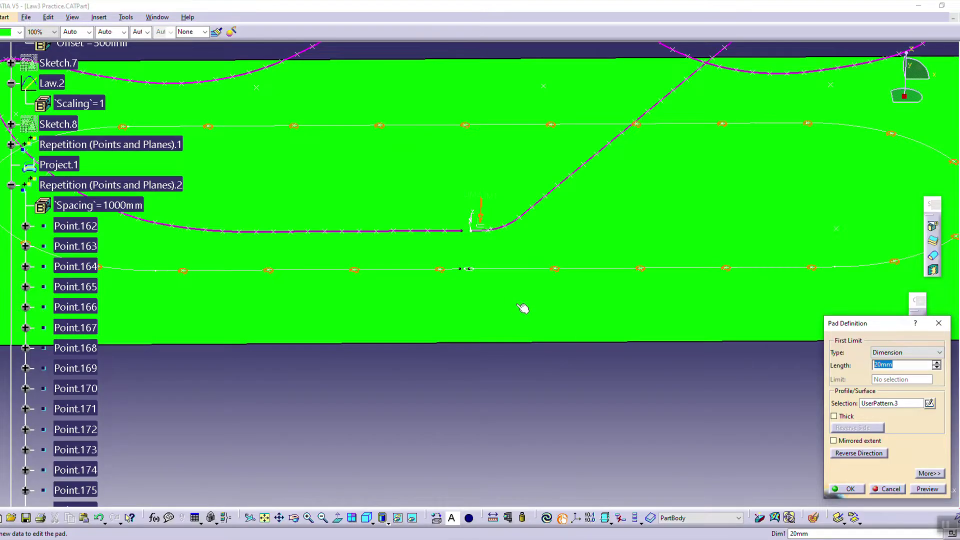
left_click(903, 353)
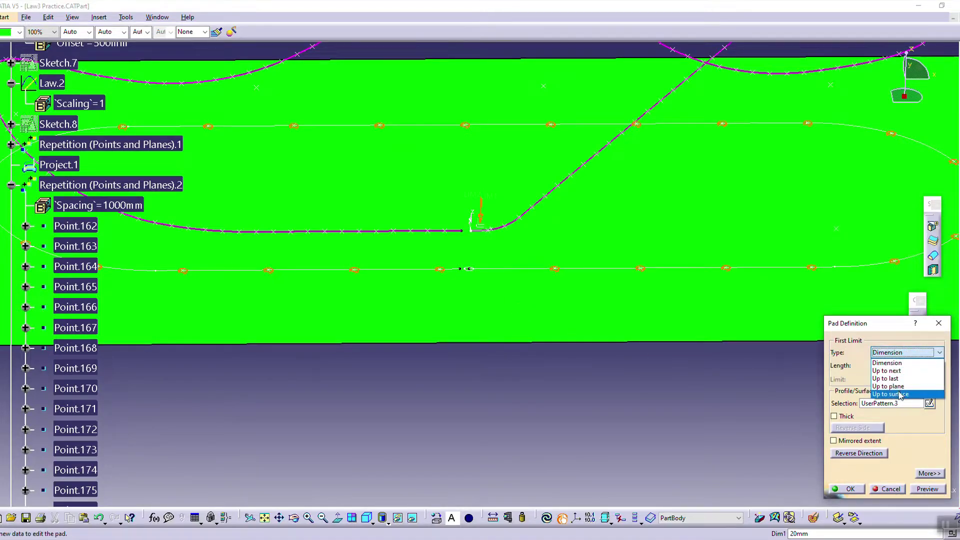
left_click(900, 395)
scroll(29, 281, "up", 6)
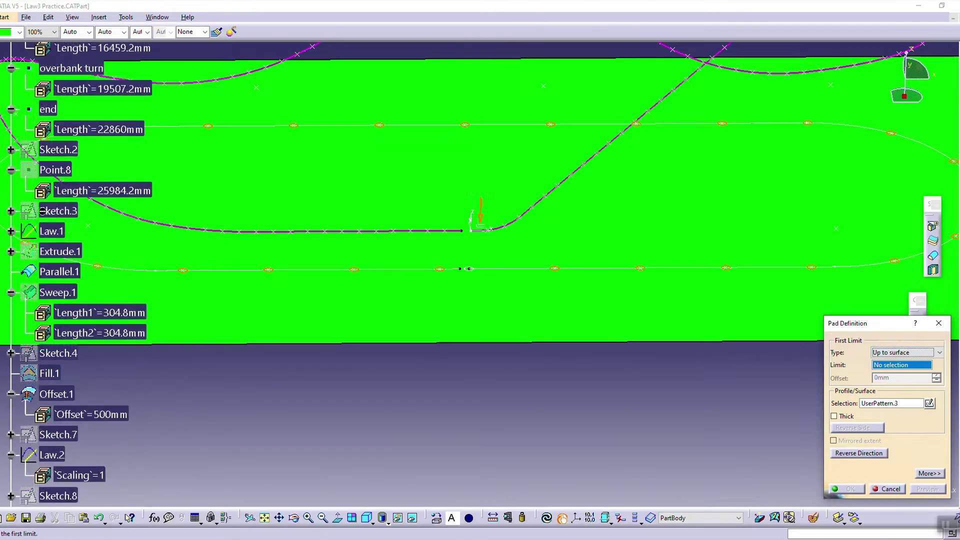
left_click(59, 292)
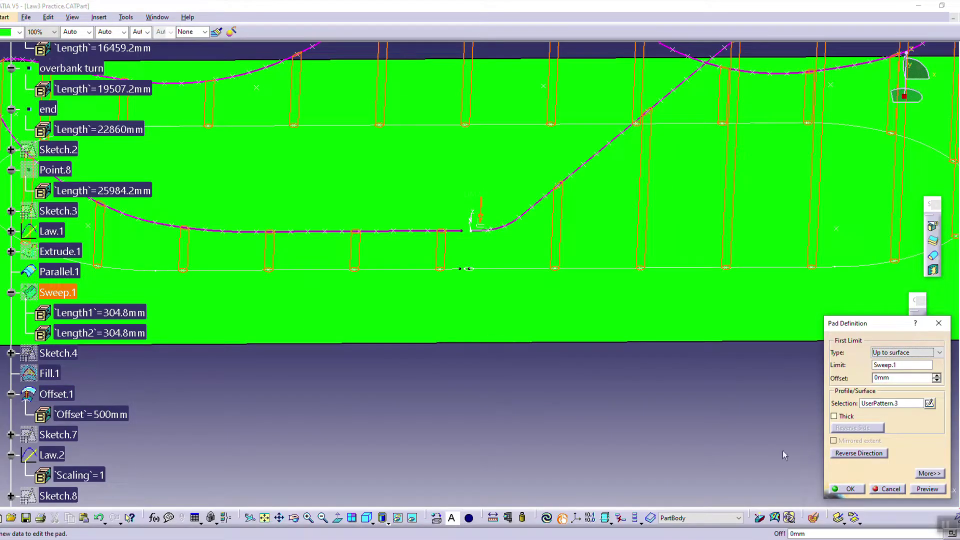
left_click(846, 488)
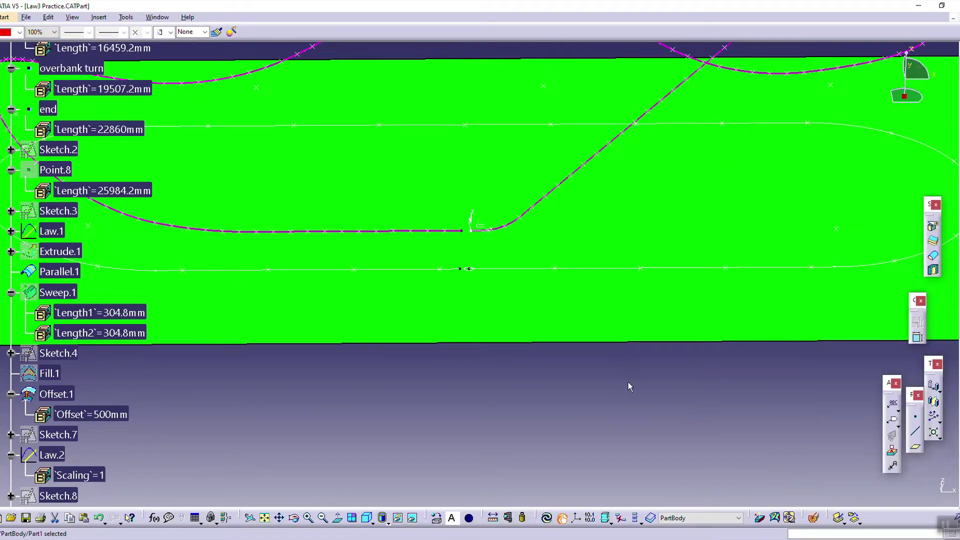
Step: Show the solid track body again and update the part with its new support columns
scroll(422, 352, "down", 7)
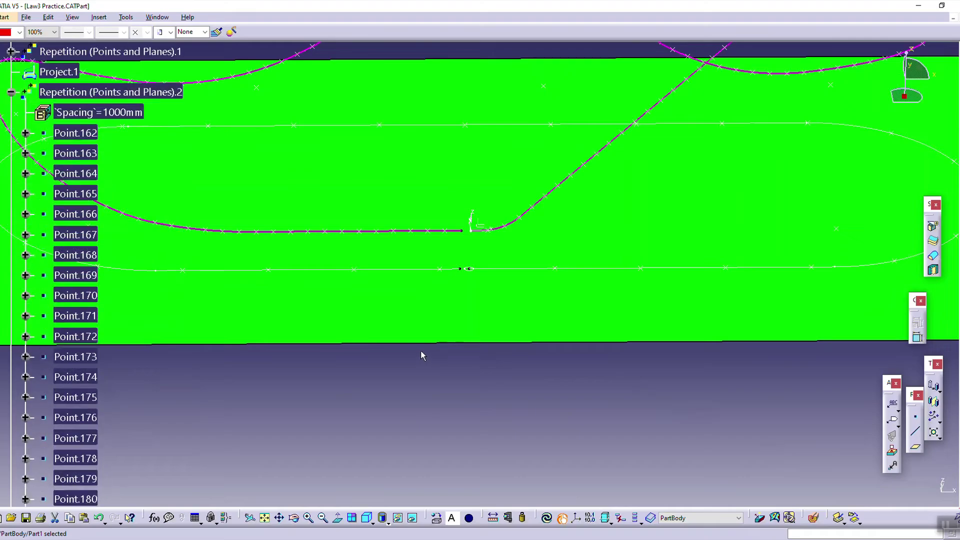
left_click(11, 138)
scroll(165, 254, "up", 10)
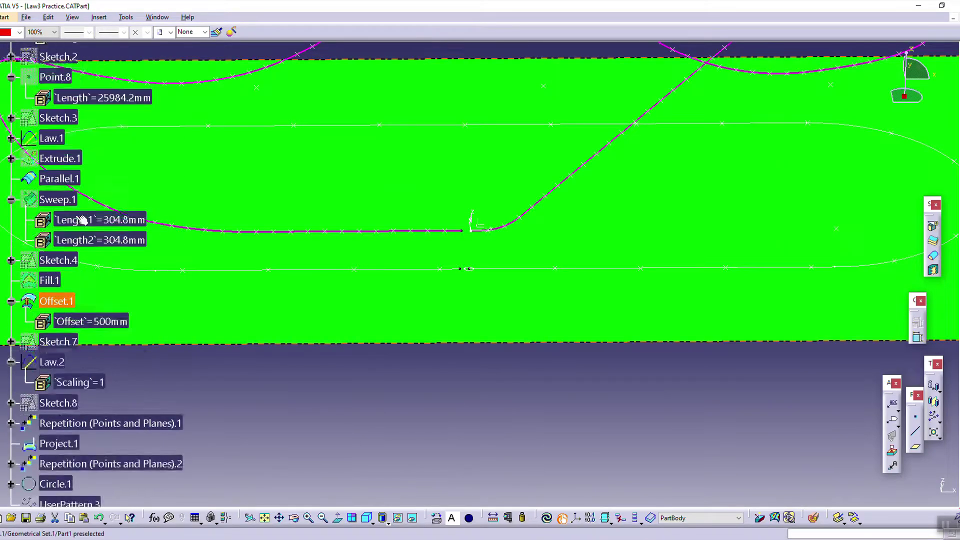
scroll(165, 253, "up", 4)
right_click(52, 174)
left_click(77, 206)
middle_click_drag(488, 282, 583, 339, "ctrl")
left_click(547, 518)
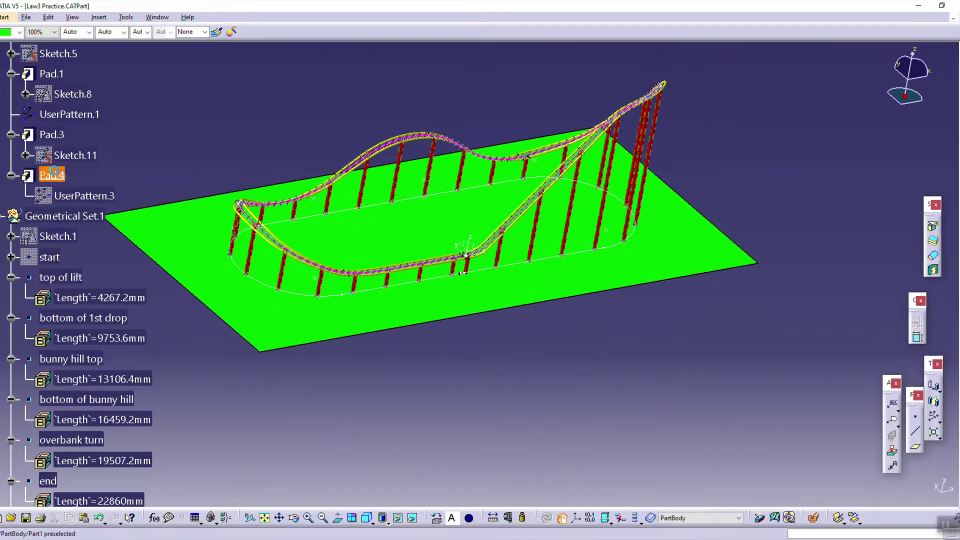
Step: Colour the support columns Pad.4 yellow
left_click(54, 173)
left_click(19, 32)
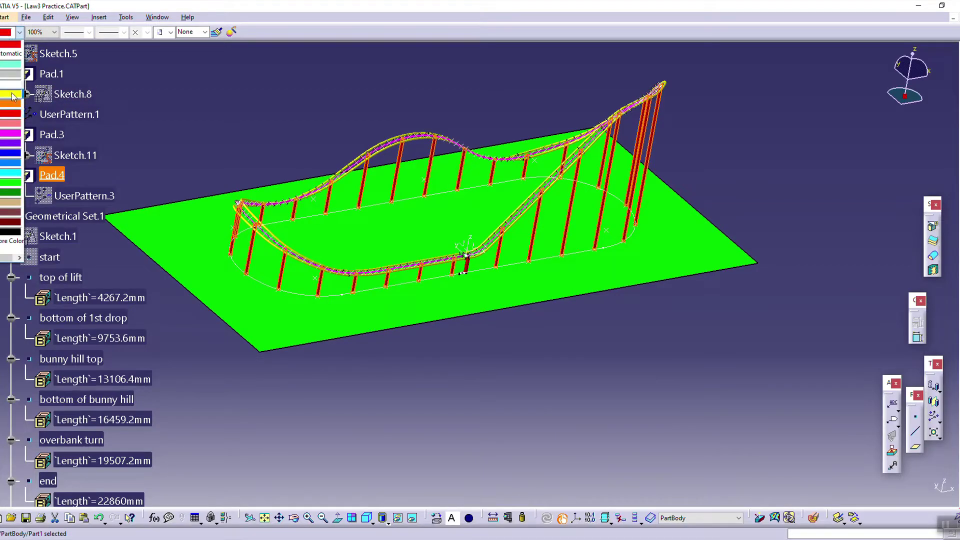
left_click(13, 94)
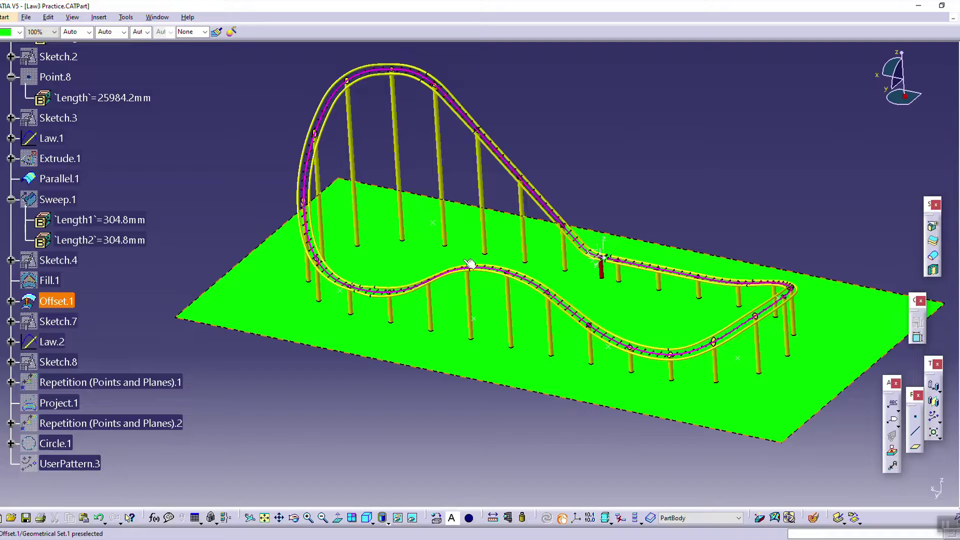
middle_click_drag(359, 246, 379, 131)
middle_click_drag(487, 249, 441, 328)
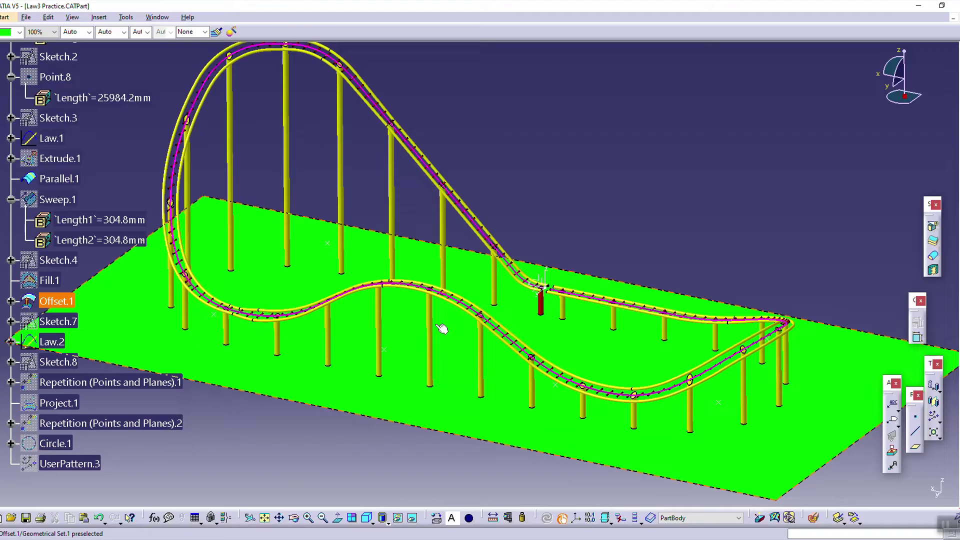
middle_click_drag(568, 306, 612, 222)
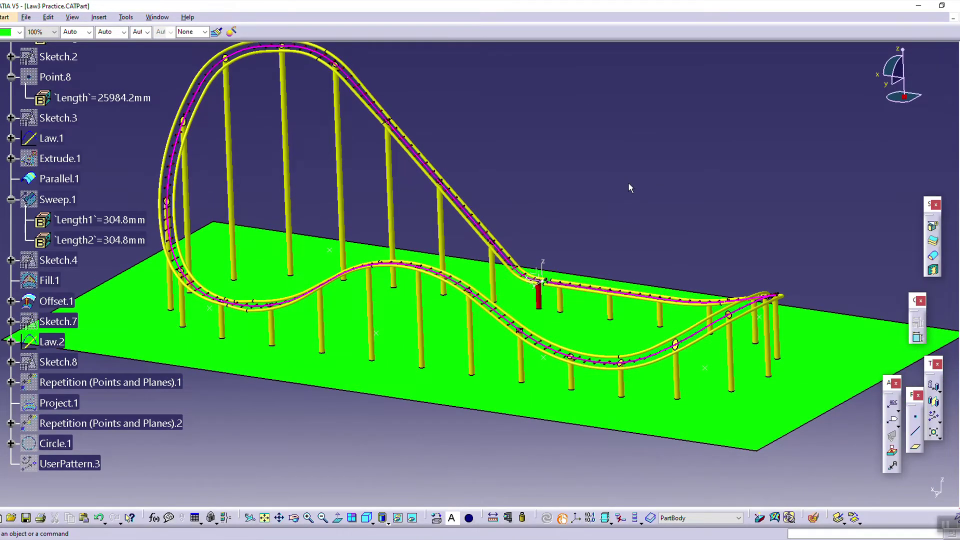